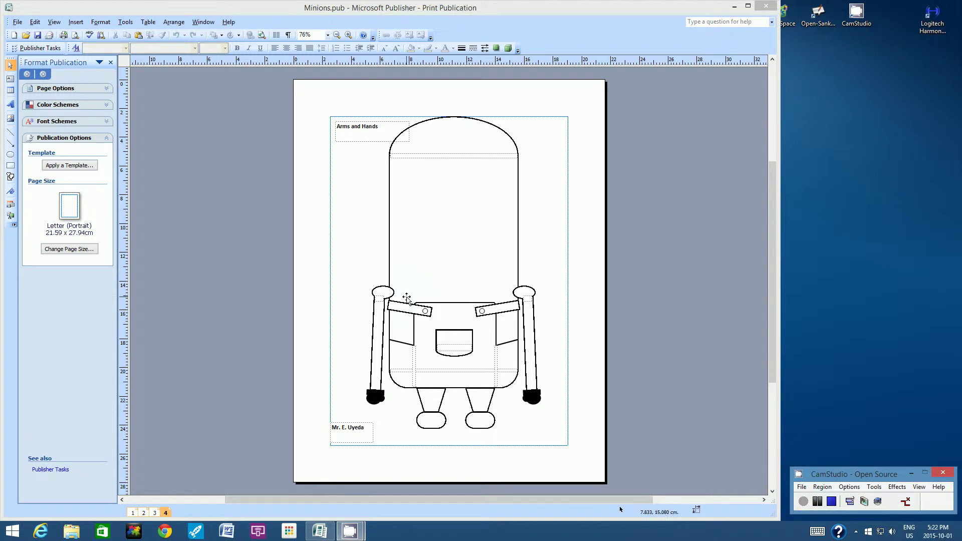
Step: Duplicate the current Arms and Hands page (page 4) to get a new page for the next drawing stage
{"action": "left_click", "coordinate": [35, 22]}
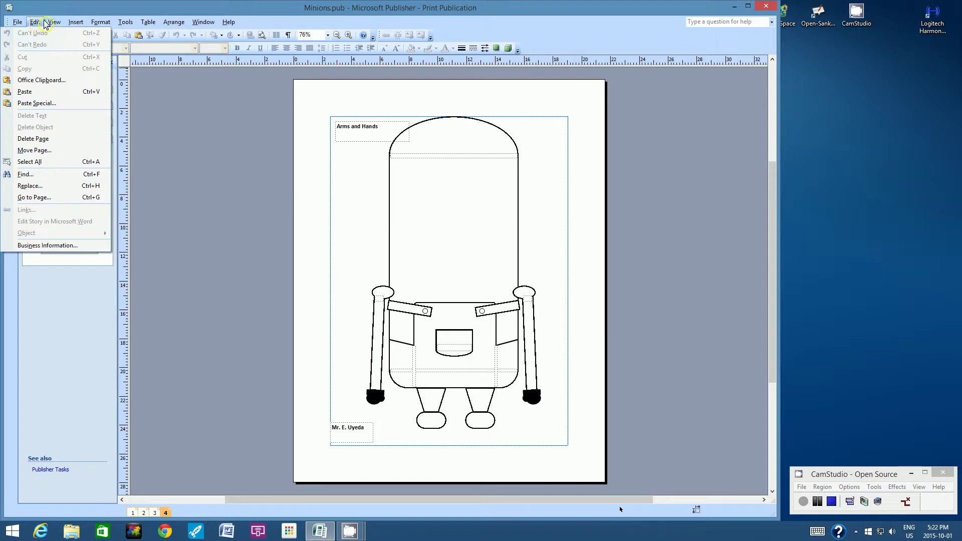
{"action": "left_click", "coordinate": [56, 22]}
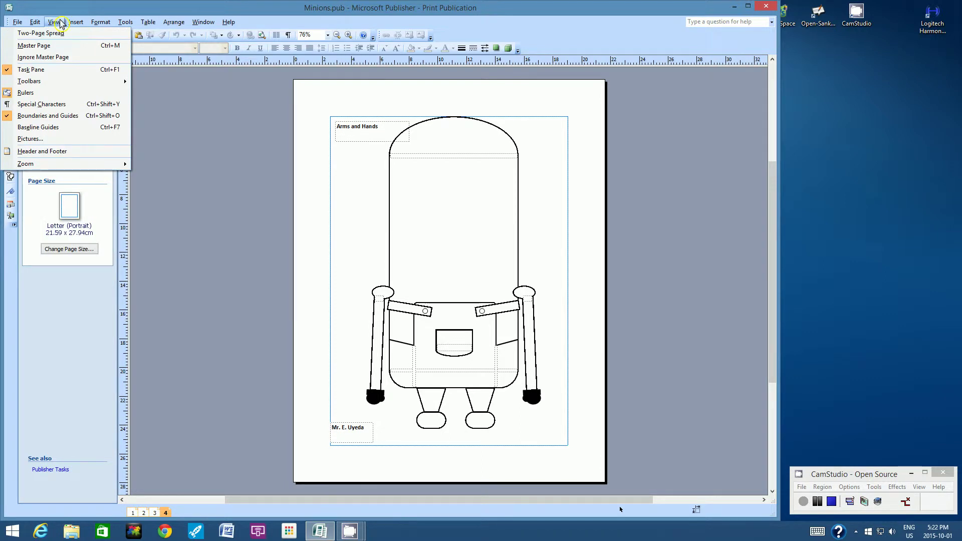
{"action": "mouse_move", "coordinate": [75, 22]}
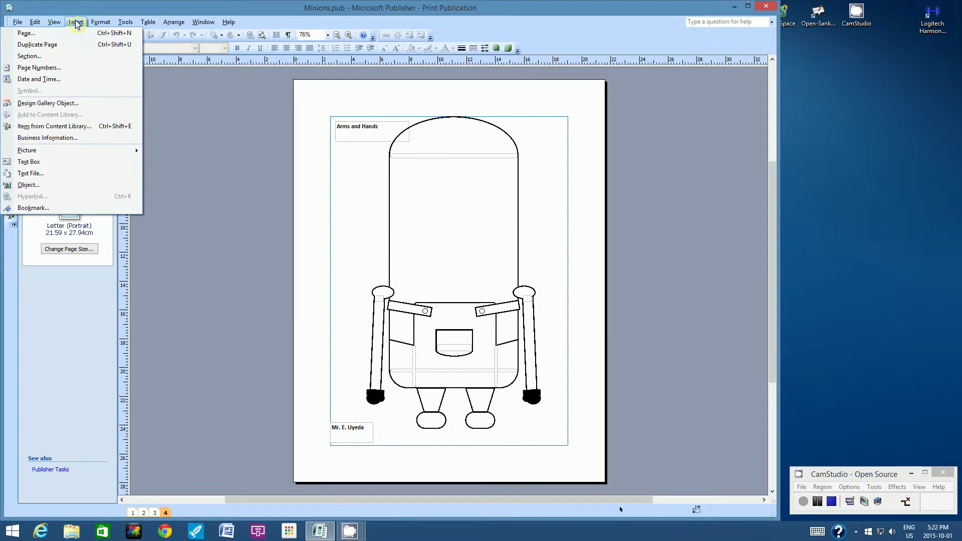
{"action": "left_click", "coordinate": [57, 44]}
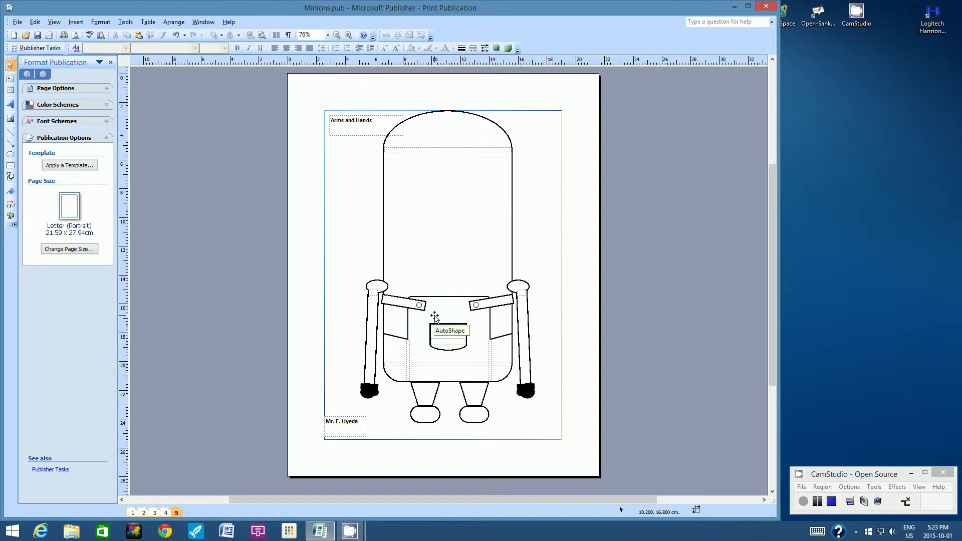
Step: Draw a circle about 2.8 cm in diameter on the left half of the minion's head as an eye
{"action": "scroll", "coordinate": [434, 317], "scroll_direction": "up", "scroll_amount": 3}
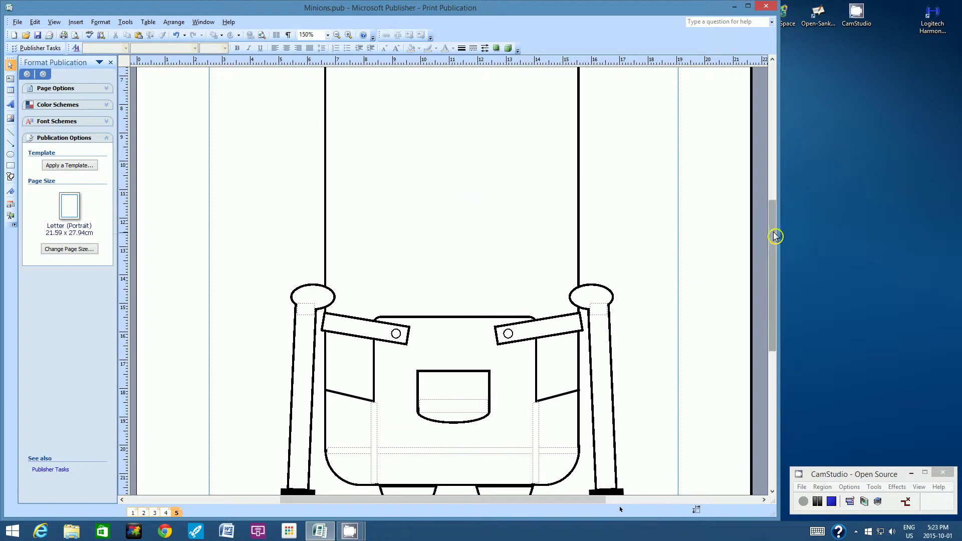
{"action": "left_click_drag", "start_coordinate": [777, 236], "coordinate": [773, 201]}
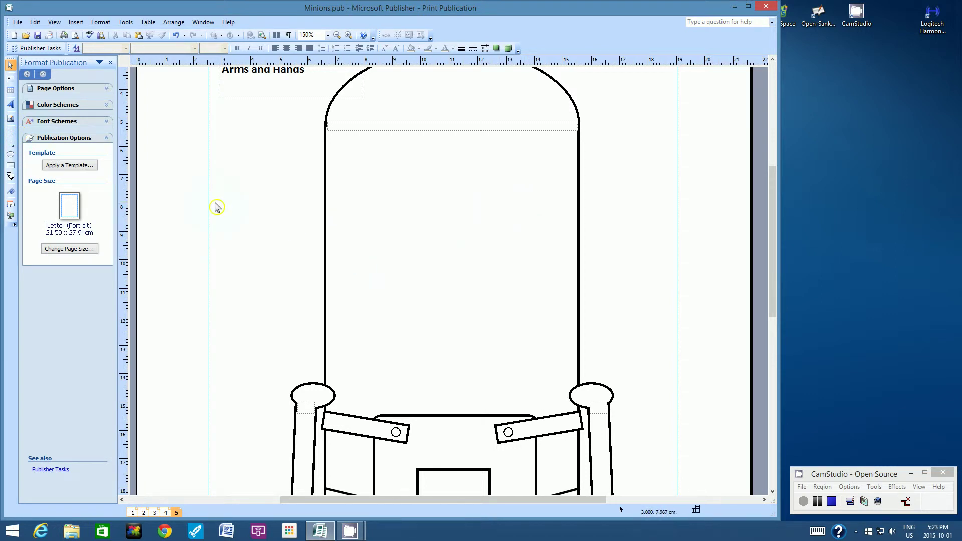
{"action": "left_click", "coordinate": [10, 154]}
{"action": "left_click_drag", "start_coordinate": [370, 167], "coordinate": [425, 245]}
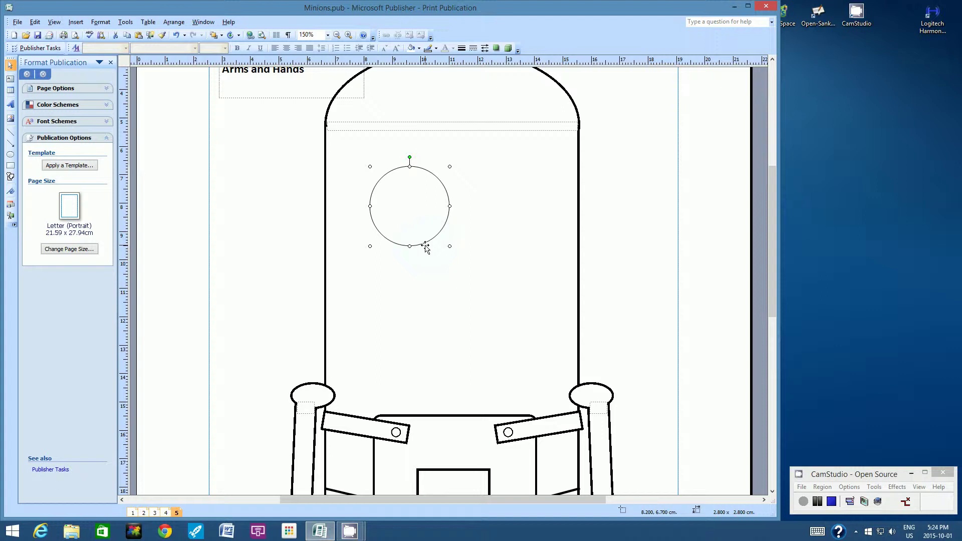
Step: Copy the 2.8 cm eye circle and place the duplicate directly to its right
{"action": "left_click", "coordinate": [35, 22]}
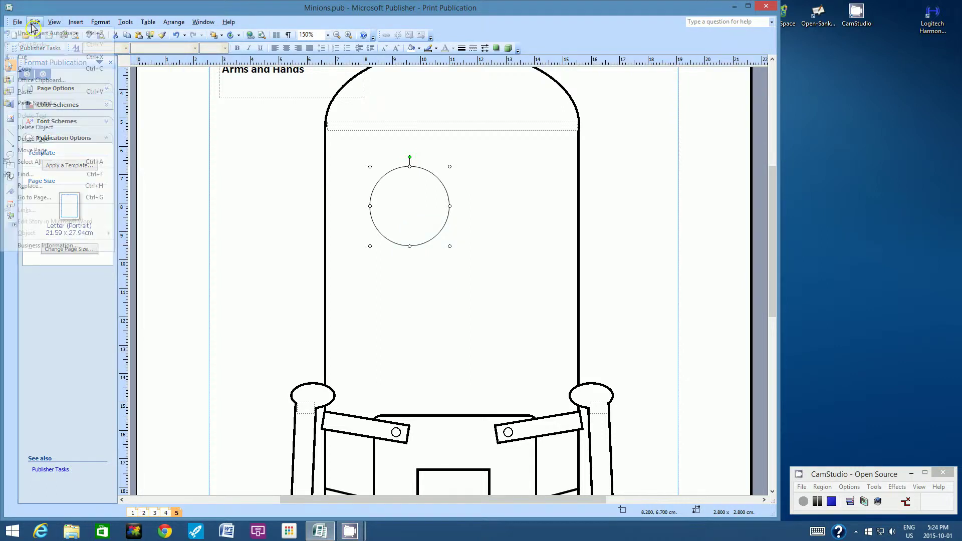
{"action": "left_click", "coordinate": [45, 70]}
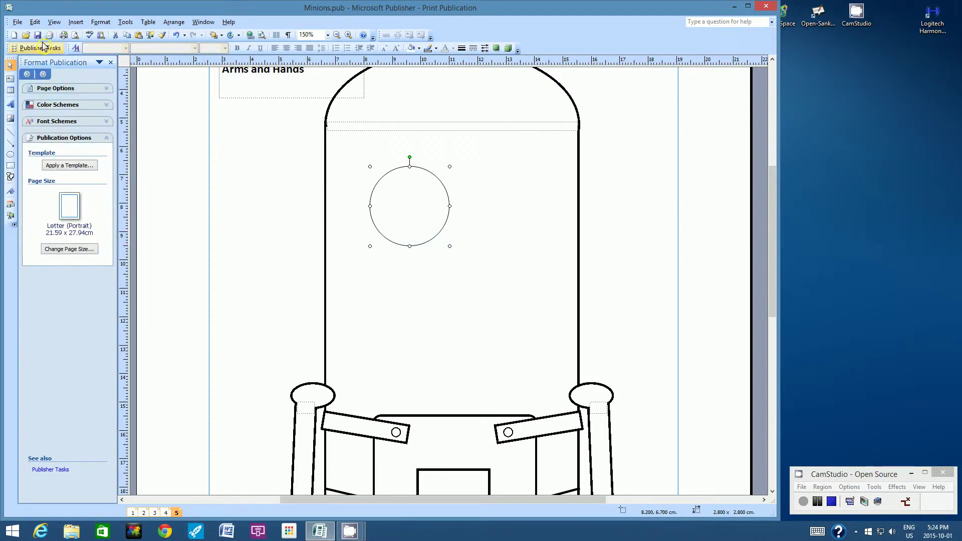
{"action": "left_click", "coordinate": [35, 22]}
{"action": "left_click", "coordinate": [37, 91]}
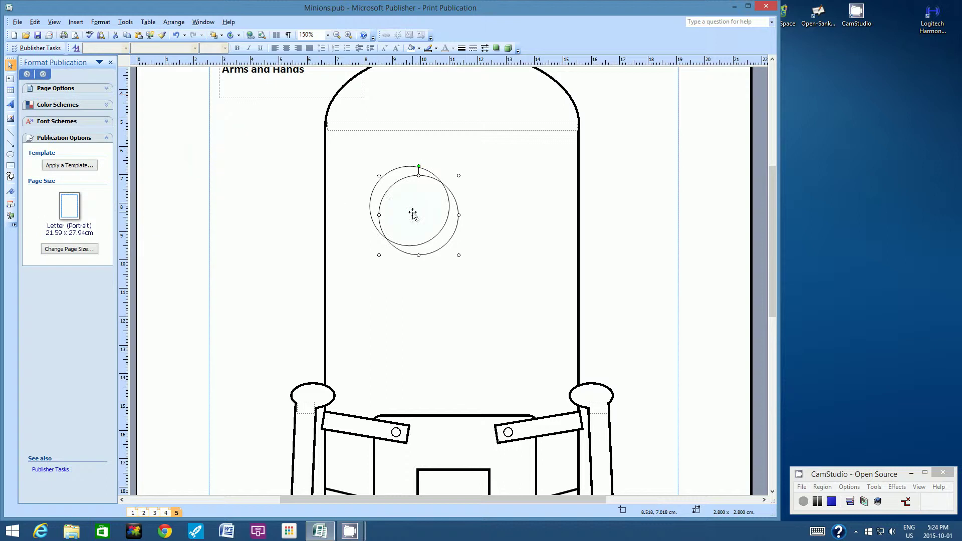
{"action": "left_click_drag", "start_coordinate": [414, 211], "coordinate": [489, 197]}
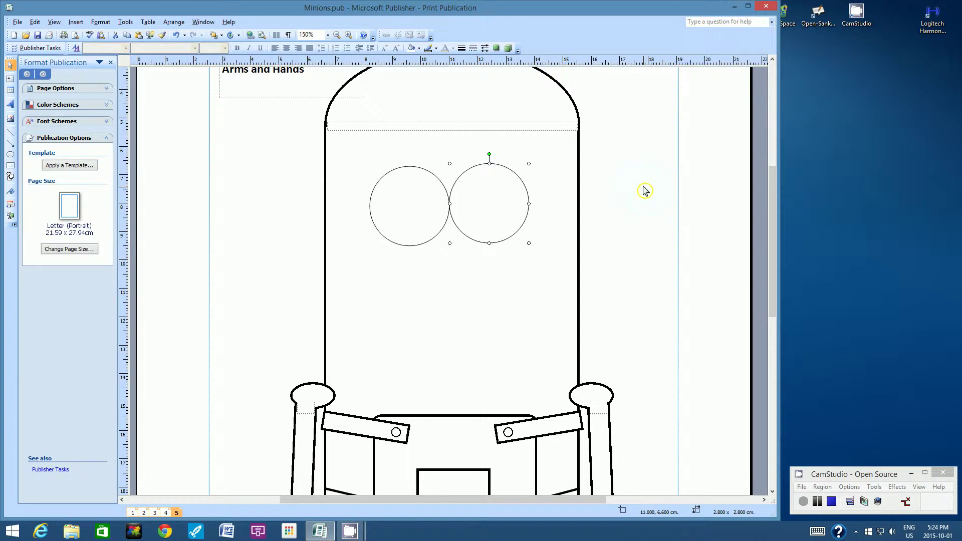
{"action": "left_click", "coordinate": [42, 534]}
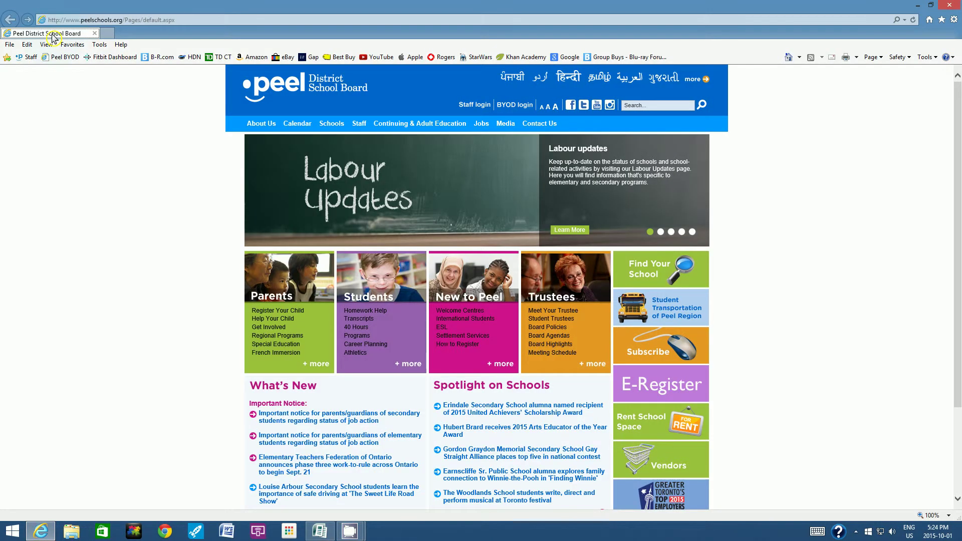
{"action": "left_click", "coordinate": [64, 20]}
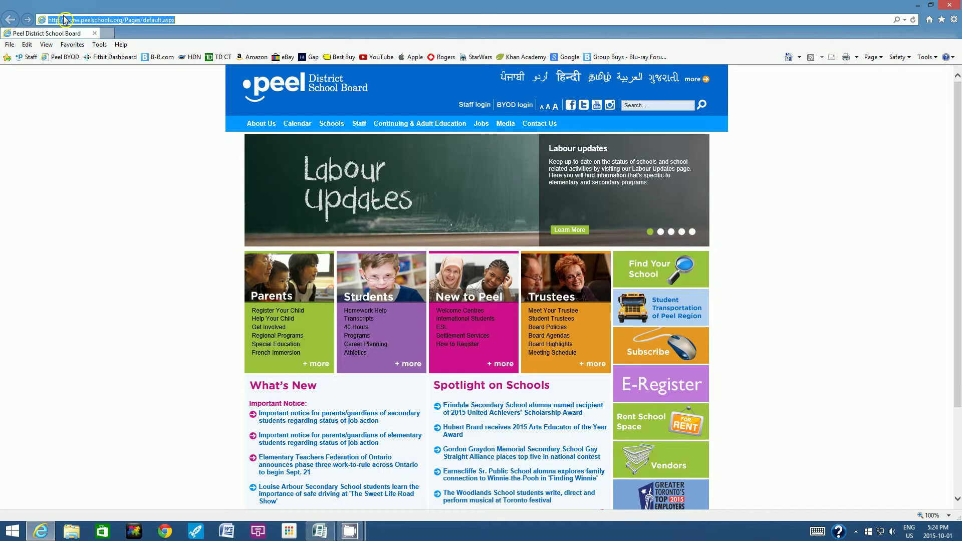
{"action": "type", "text": "www.google.ca"}
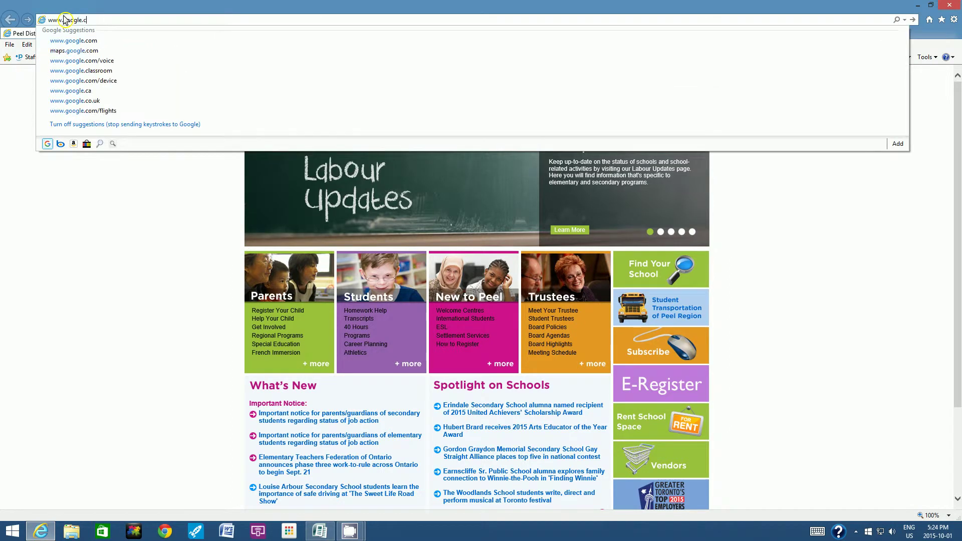
{"action": "key", "text": "Return"}
{"action": "type", "text": "minion"}
{"action": "key", "text": "Return"}
{"action": "left_click", "coordinate": [108, 109]}
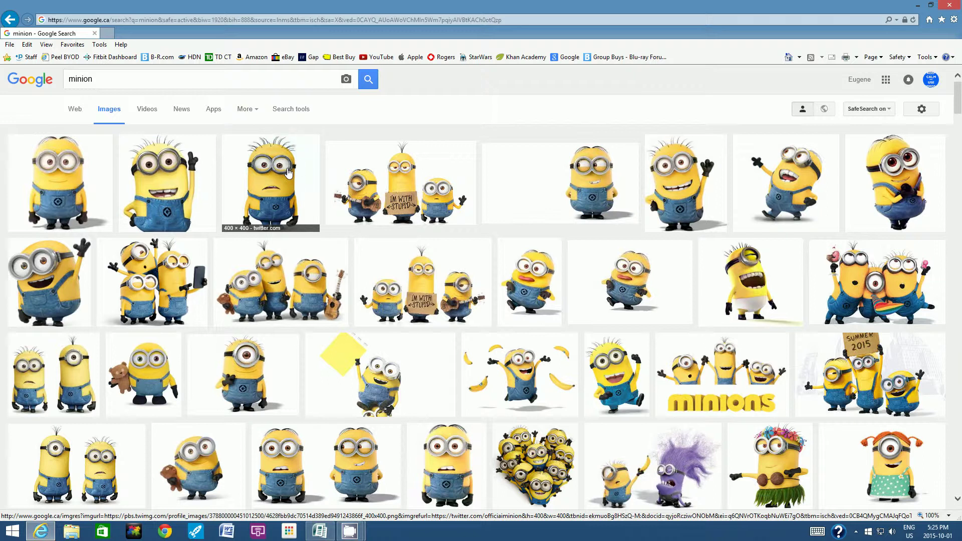
{"action": "left_click", "coordinate": [320, 532]}
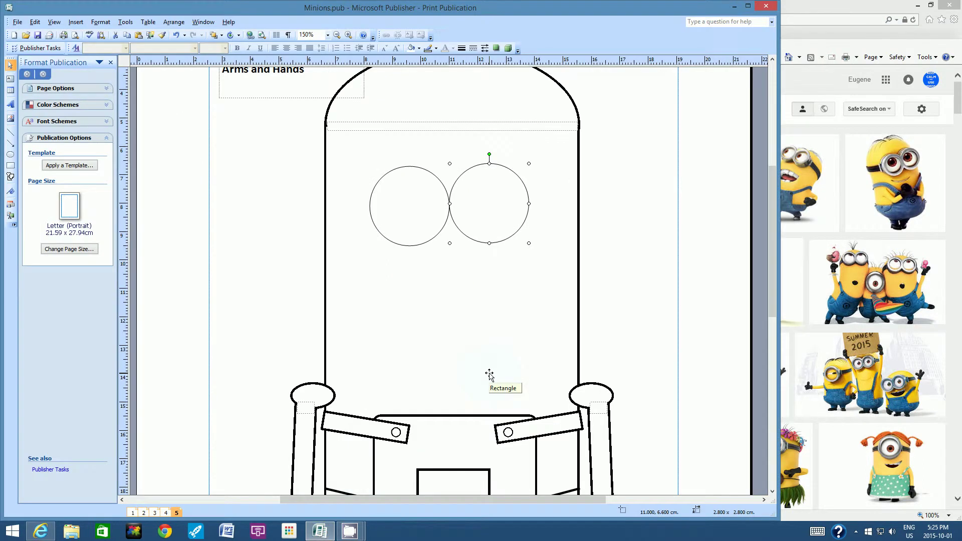
Step: Delete the duplicated eye circle and replace the remaining one with a circle about 3.6 cm in diameter, placed near the head's left edge
{"action": "key", "text": "Delete"}
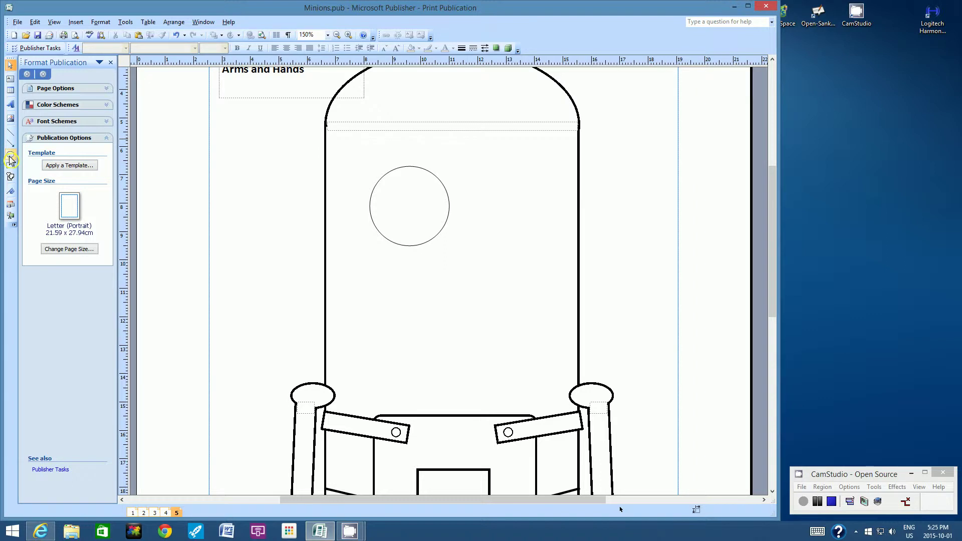
{"action": "left_click", "coordinate": [10, 154]}
{"action": "left_click_drag", "start_coordinate": [364, 160], "coordinate": [444, 263]}
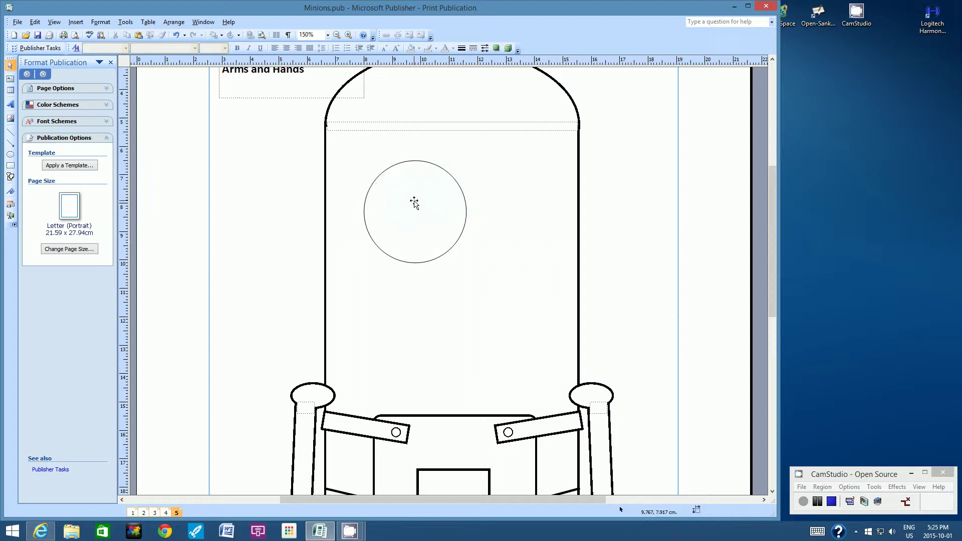
{"action": "left_click_drag", "start_coordinate": [412, 199], "coordinate": [389, 200]}
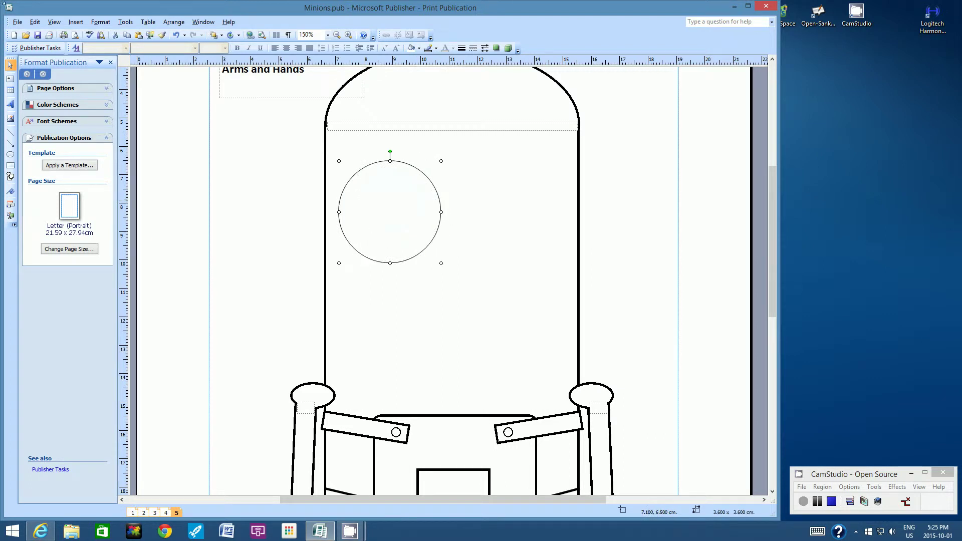
Step: Try a copy of the 3.6 cm circle beside the original, and remove the copy
{"action": "left_click", "coordinate": [35, 21]}
{"action": "left_click", "coordinate": [38, 71]}
{"action": "key", "text": "ctrl+v"}
{"action": "left_click_drag", "start_coordinate": [396, 213], "coordinate": [492, 207]}
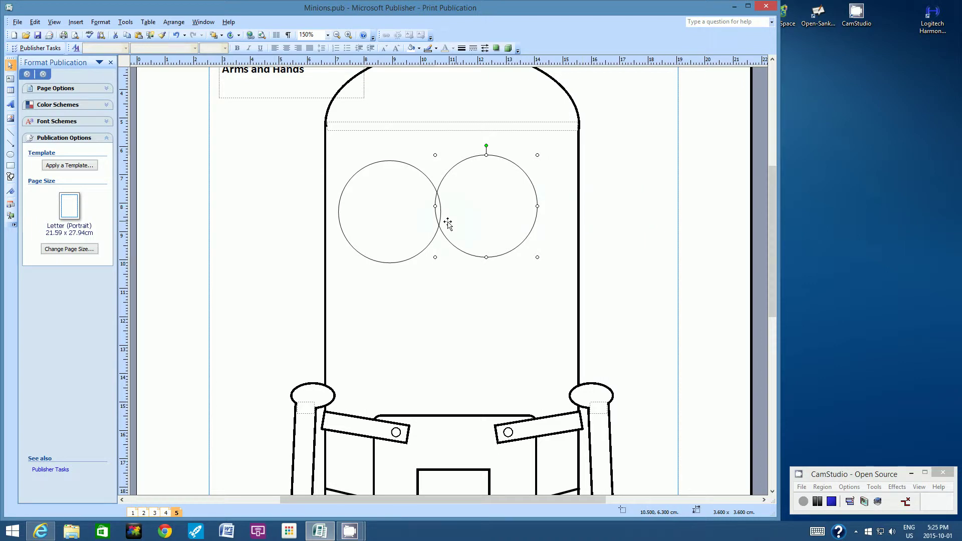
{"action": "key", "text": "Delete"}
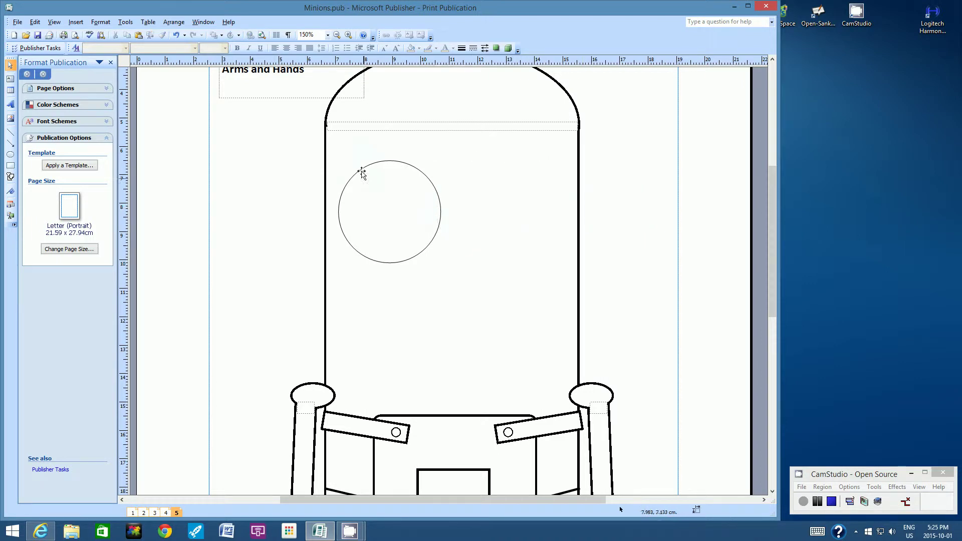
Step: Draw a larger circle about 4.1 cm in diameter around the 3.6 cm circle and delete the inner one
{"action": "left_click", "coordinate": [10, 154]}
{"action": "left_click_drag", "start_coordinate": [347, 172], "coordinate": [411, 246]}
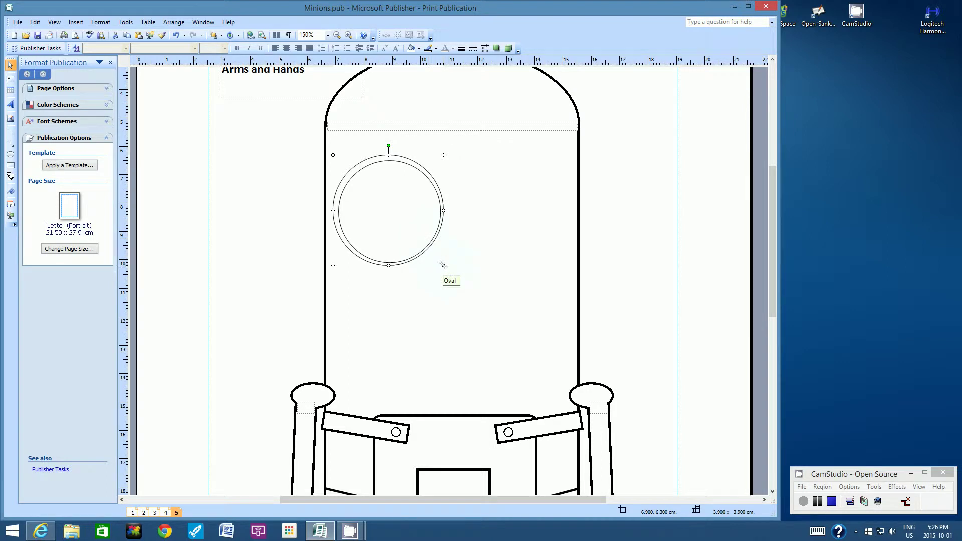
{"action": "left_click_drag", "start_coordinate": [443, 266], "coordinate": [447, 270]}
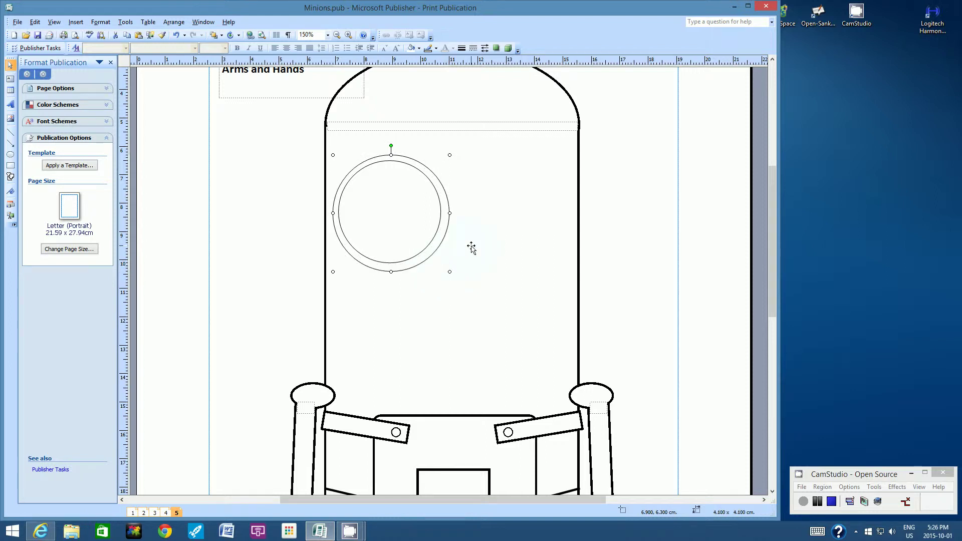
{"action": "left_click", "coordinate": [428, 246]}
{"action": "key", "text": "Delete"}
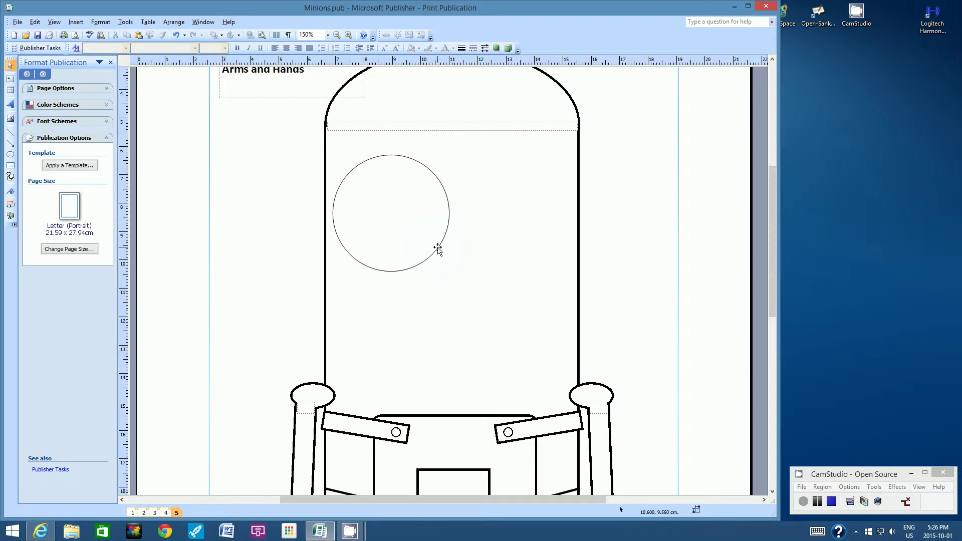
Step: Copy the 4.1 cm circle and place the duplicate to its right, slightly overlapping at the middle of the head
{"action": "left_click", "coordinate": [439, 249]}
{"action": "left_click", "coordinate": [35, 22]}
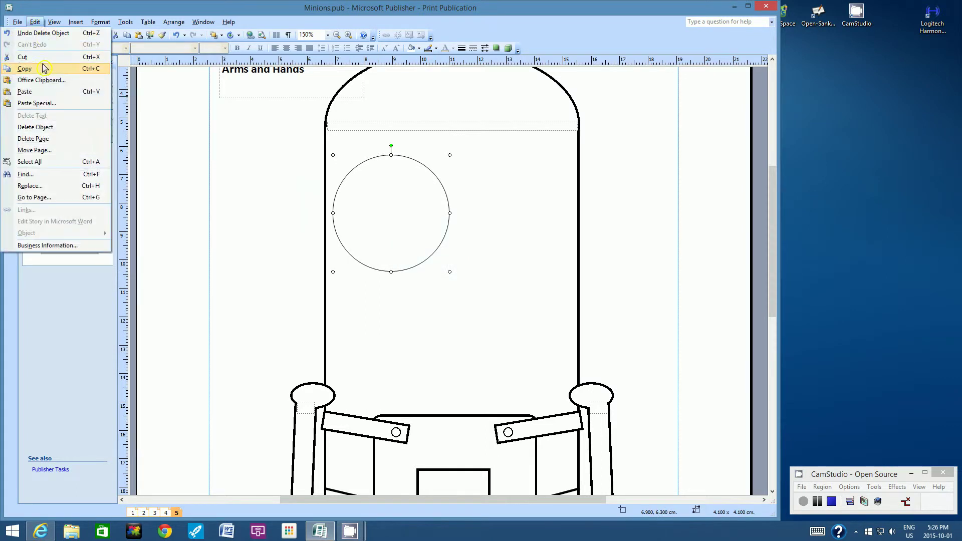
{"action": "left_click", "coordinate": [41, 66]}
{"action": "left_click", "coordinate": [36, 22]}
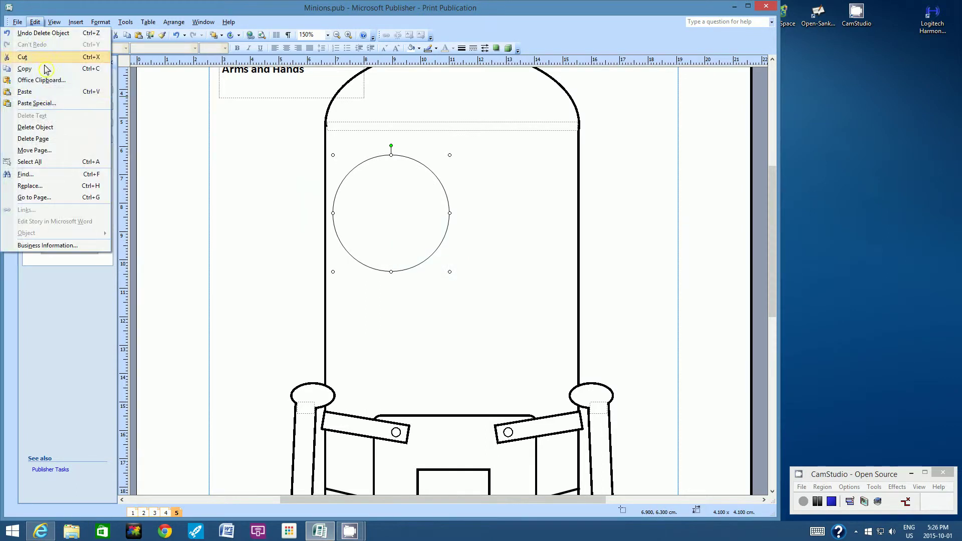
{"action": "left_click", "coordinate": [46, 92]}
{"action": "left_click_drag", "start_coordinate": [386, 240], "coordinate": [493, 231]}
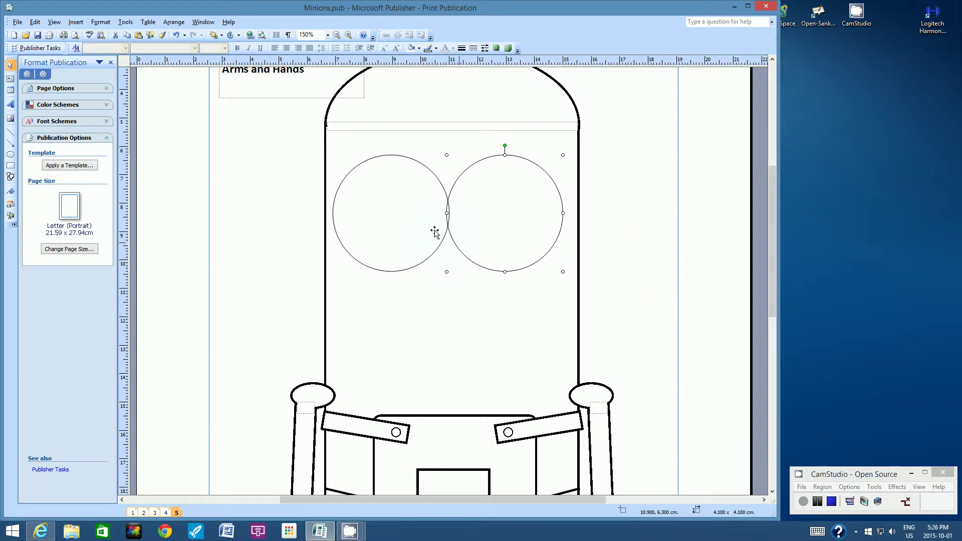
Step: Select both 4.1 cm circles and align them with each other using Align Middle
{"action": "left_click", "coordinate": [283, 167]}
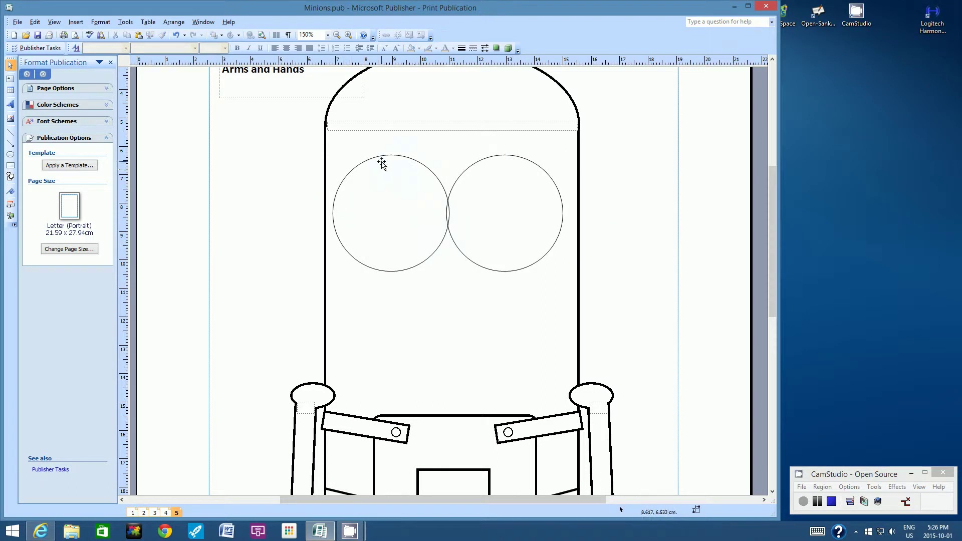
{"action": "left_click", "coordinate": [381, 163]}
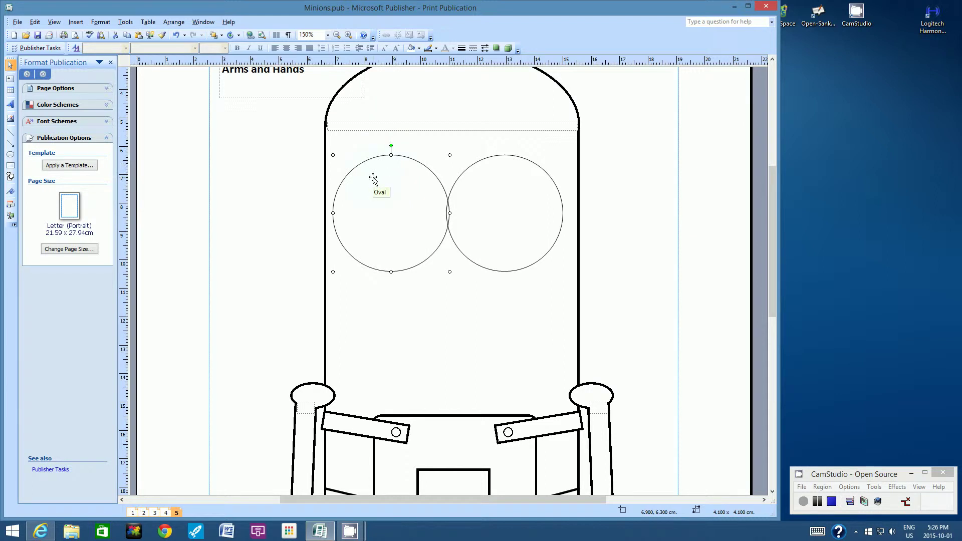
{"action": "left_click", "coordinate": [501, 158], "text": "shift"}
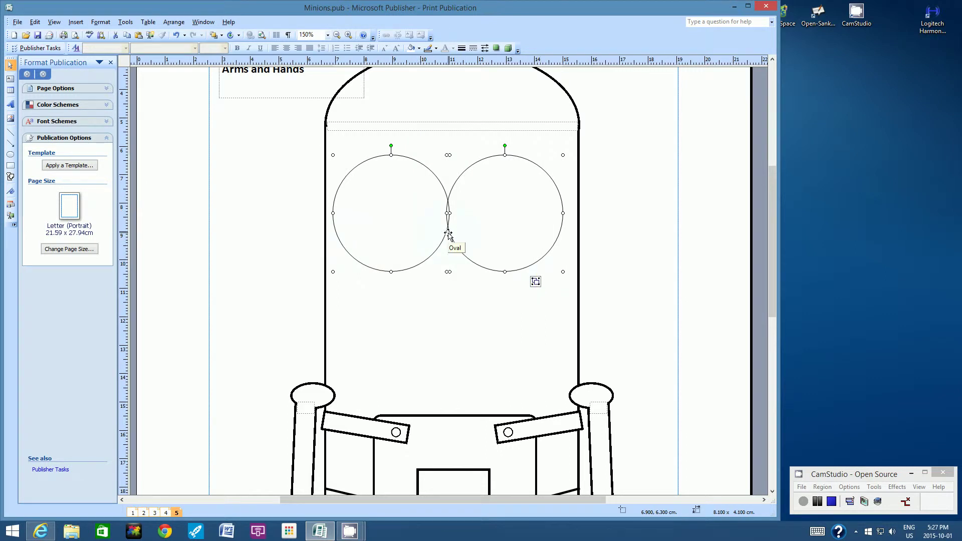
{"action": "left_click", "coordinate": [178, 23]}
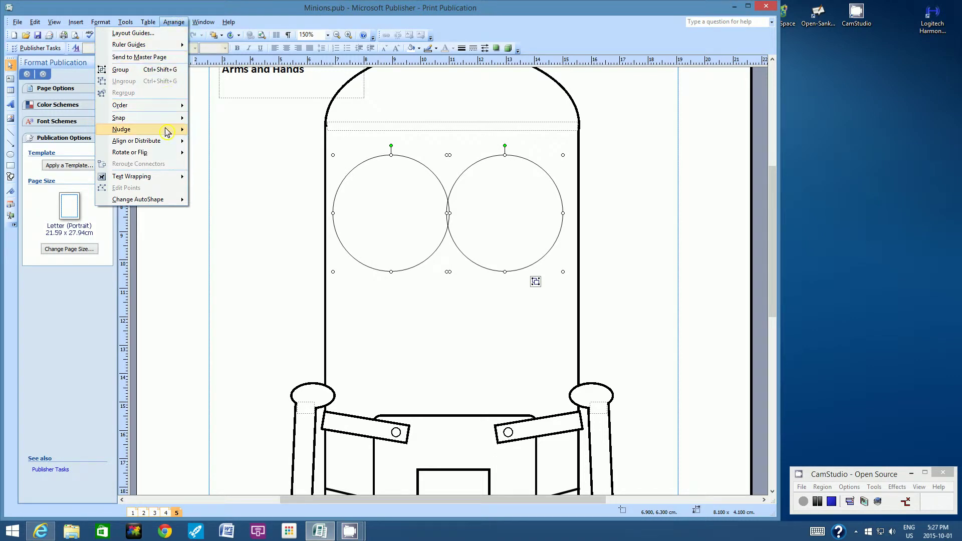
{"action": "mouse_move", "coordinate": [167, 143]}
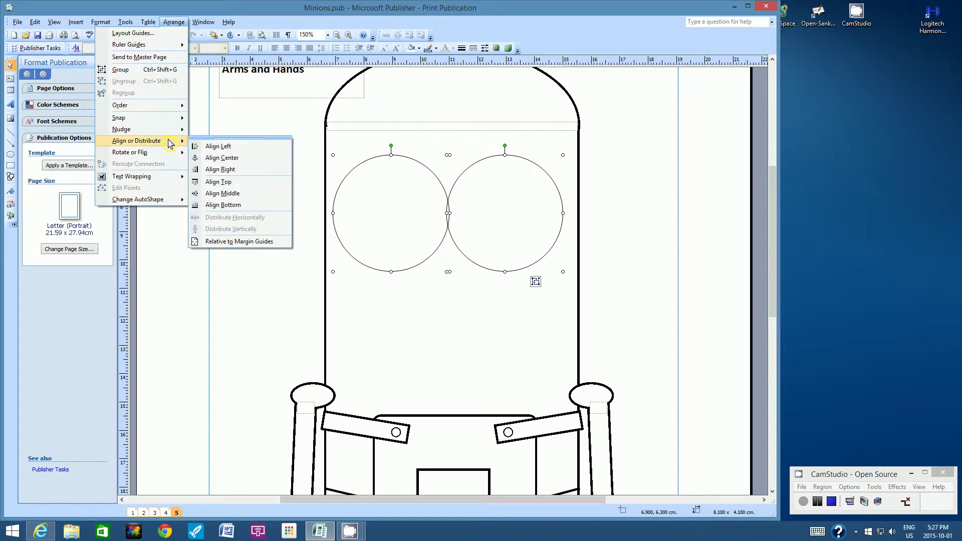
{"action": "left_click", "coordinate": [223, 194]}
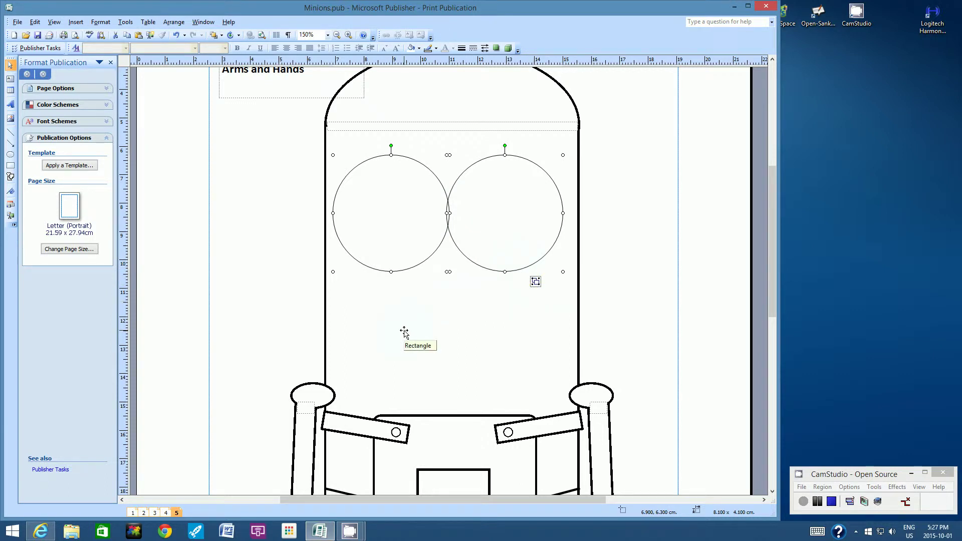
Step: Nudge both selected circles slightly right to centre them across the head, at a horizontal position of about 7.06 cm
{"action": "key", "text": "alt+Right"}
{"action": "key", "text": "alt+Right"}
{"action": "key", "text": "alt+Right"}
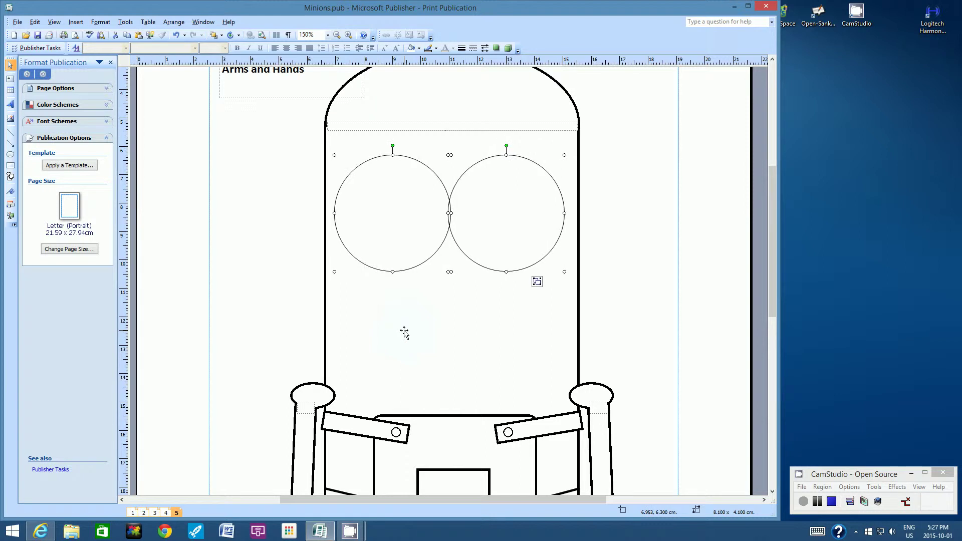
{"action": "key", "text": "alt+Right"}
{"action": "key", "text": "alt+Right"}
{"action": "key", "text": "alt+Right"}
{"action": "key", "text": "alt+Right"}
{"action": "key", "text": "alt+Right"}
{"action": "key", "text": "alt+Right"}
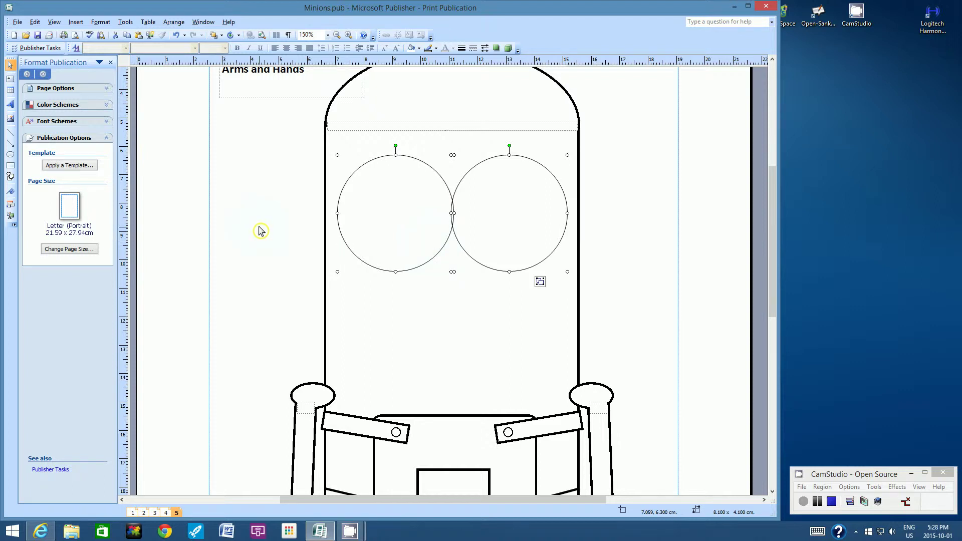
Step: Nudge the left 4.1 cm circle slightly left and the right one slightly right, reducing their overlap
{"action": "left_click", "coordinate": [254, 194]}
{"action": "left_click", "coordinate": [422, 264]}
{"action": "key", "text": "alt+Left"}
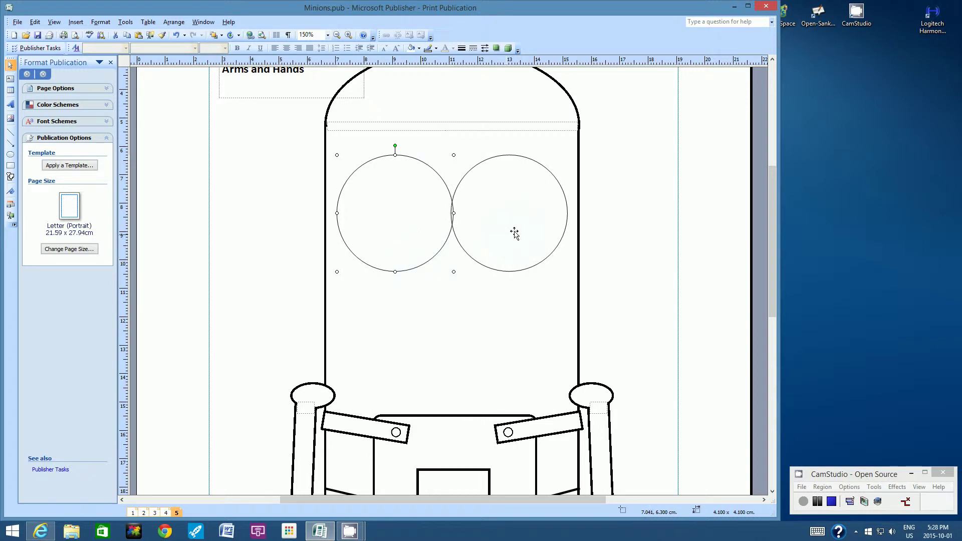
{"action": "left_click", "coordinate": [558, 232]}
{"action": "key", "text": "alt+Right"}
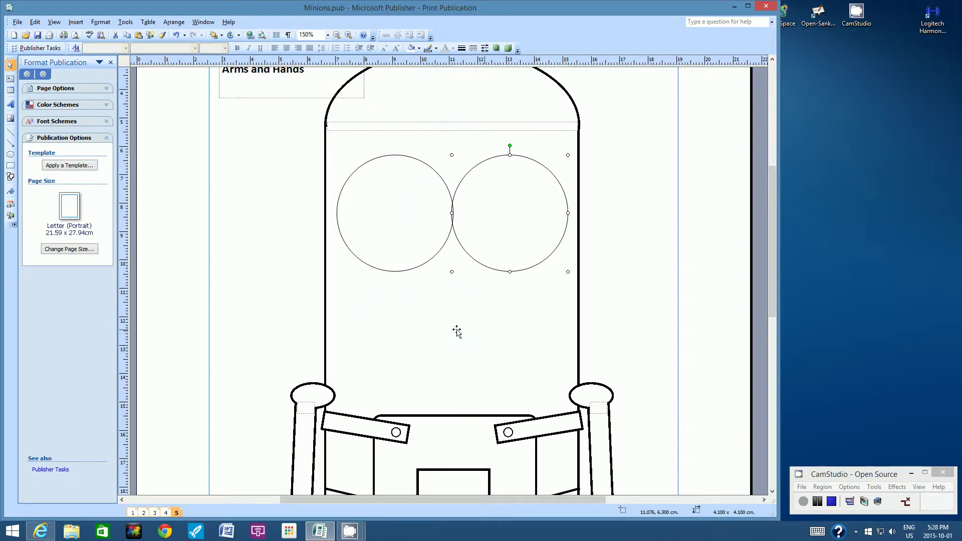
Step: Check the minion reference images in the browser, return to Publisher and nudge both goggle circles up to a vertical position of about 6.25 cm
{"action": "left_click", "coordinate": [41, 531]}
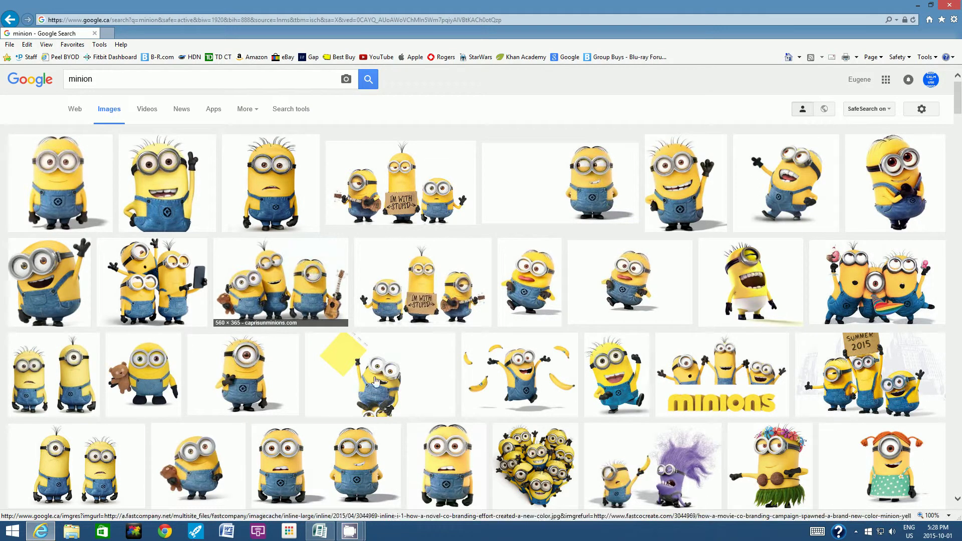
{"action": "mouse_move", "coordinate": [319, 531]}
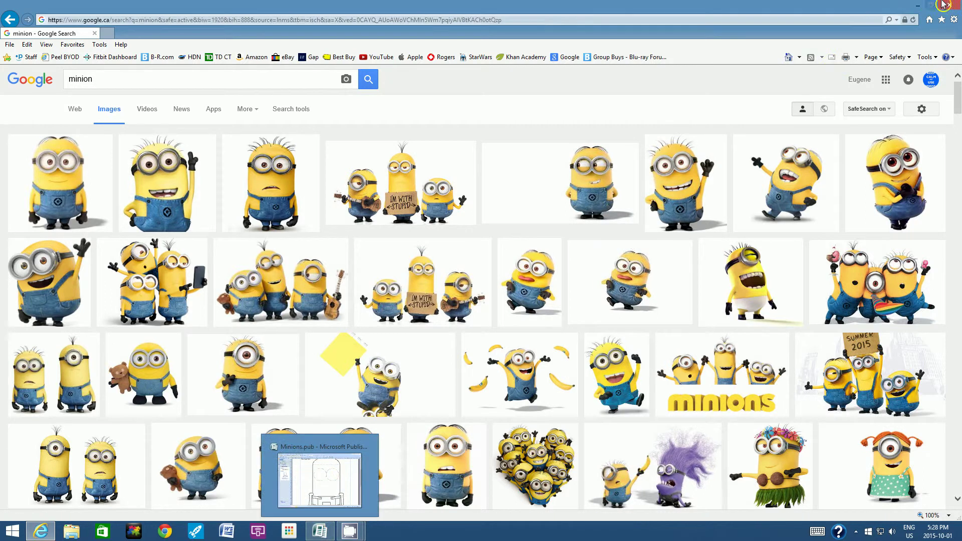
{"action": "left_click", "coordinate": [919, 7]}
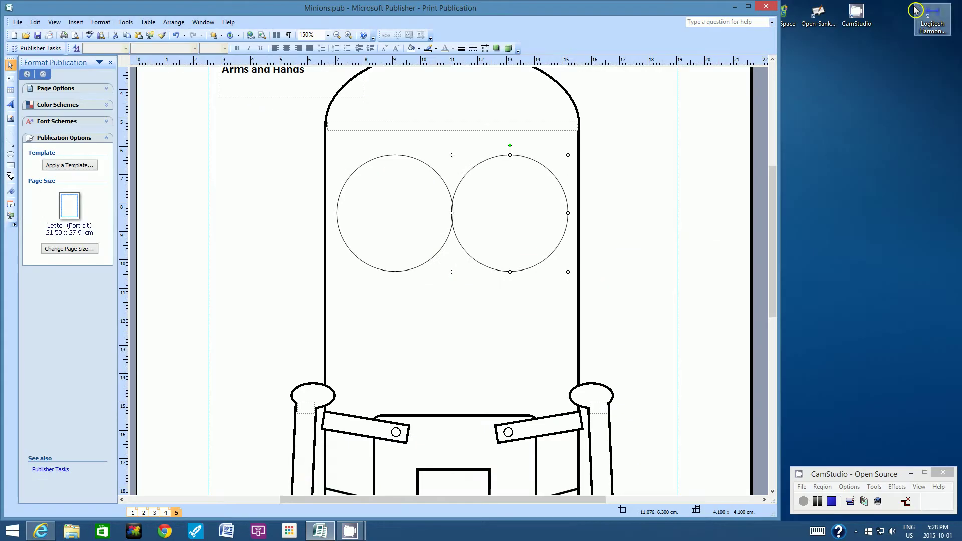
{"action": "left_click_drag", "start_coordinate": [777, 192], "coordinate": [774, 176]}
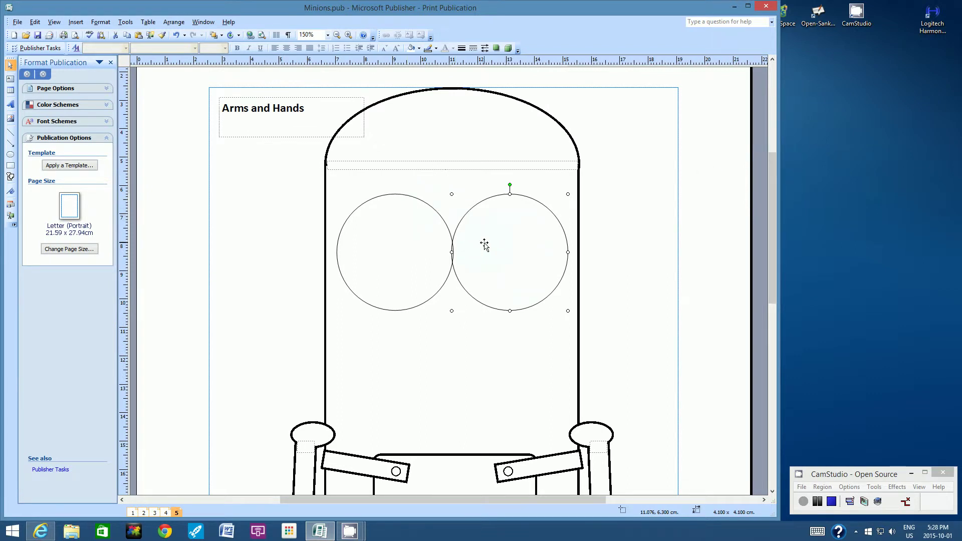
{"action": "left_click", "coordinate": [395, 199], "text": "shift"}
{"action": "key", "text": "alt+Up"}
{"action": "key", "text": "alt+Up"}
{"action": "key", "text": "alt+Up"}
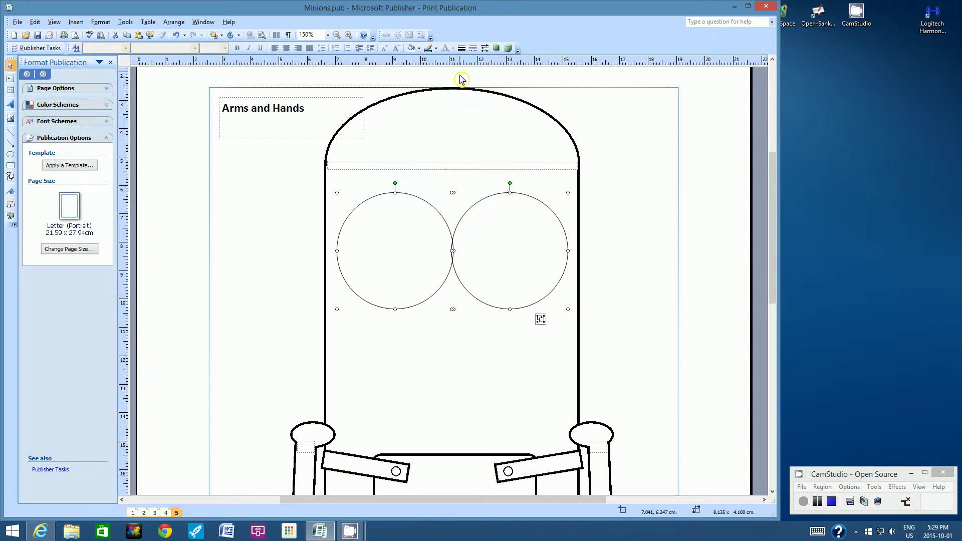
Step: Set the outline weight of both selected goggle circles to 1 pt
{"action": "left_click", "coordinate": [461, 48]}
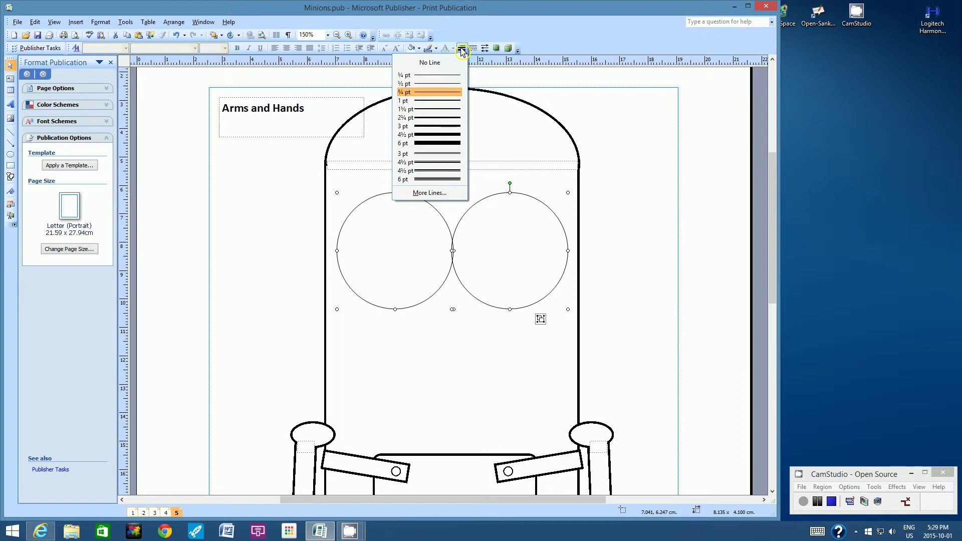
{"action": "left_click", "coordinate": [439, 101]}
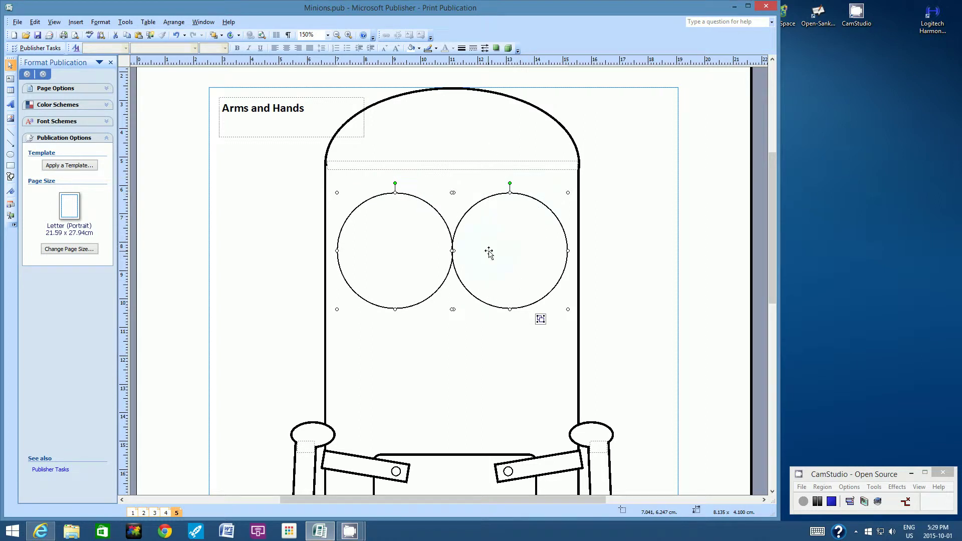
{"action": "left_click", "coordinate": [328, 35]}
{"action": "left_click", "coordinate": [293, 60]}
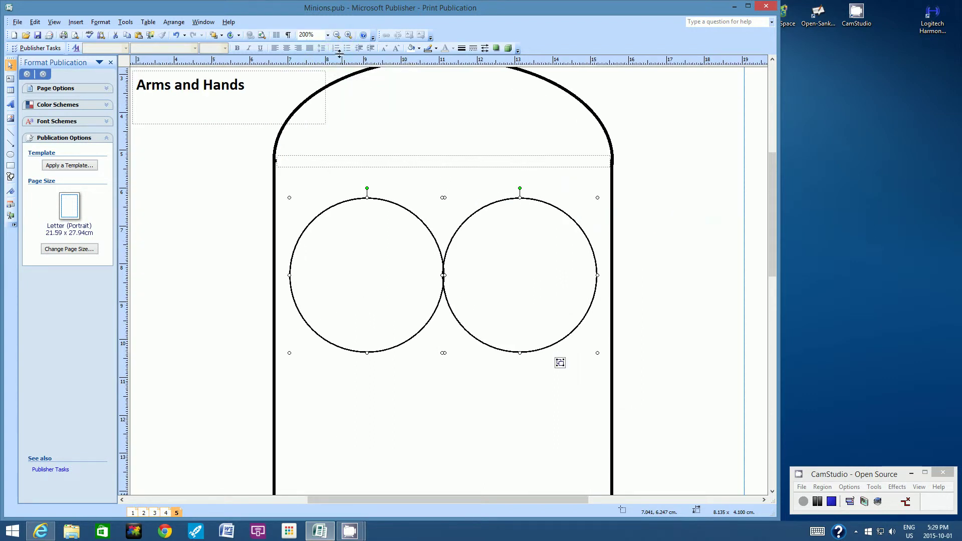
{"action": "left_click", "coordinate": [328, 35]}
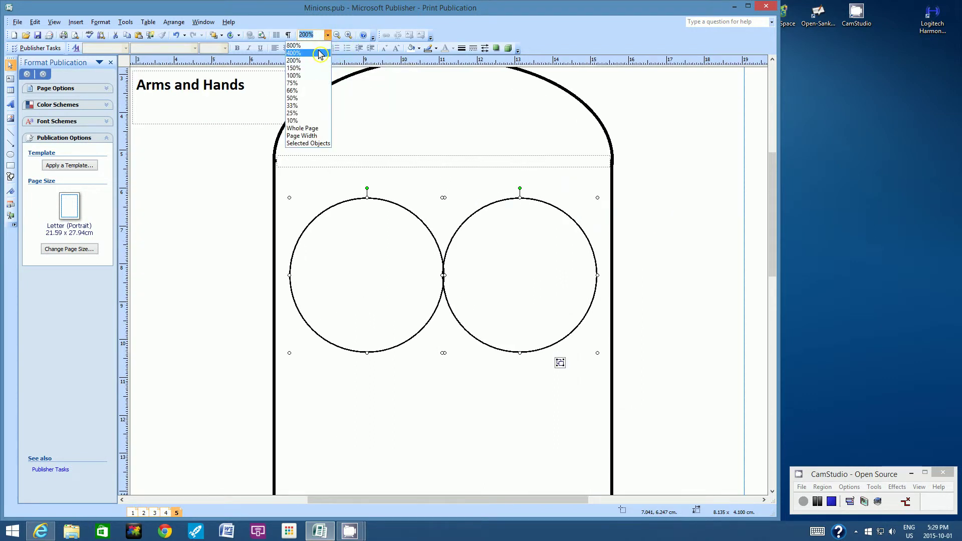
{"action": "left_click", "coordinate": [319, 54]}
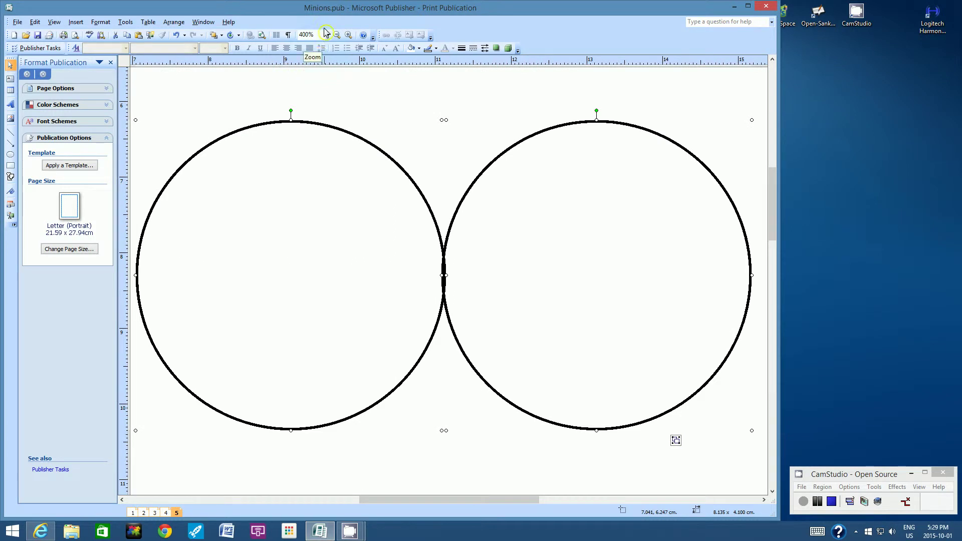
{"action": "left_click", "coordinate": [328, 35]}
{"action": "left_click", "coordinate": [294, 60]}
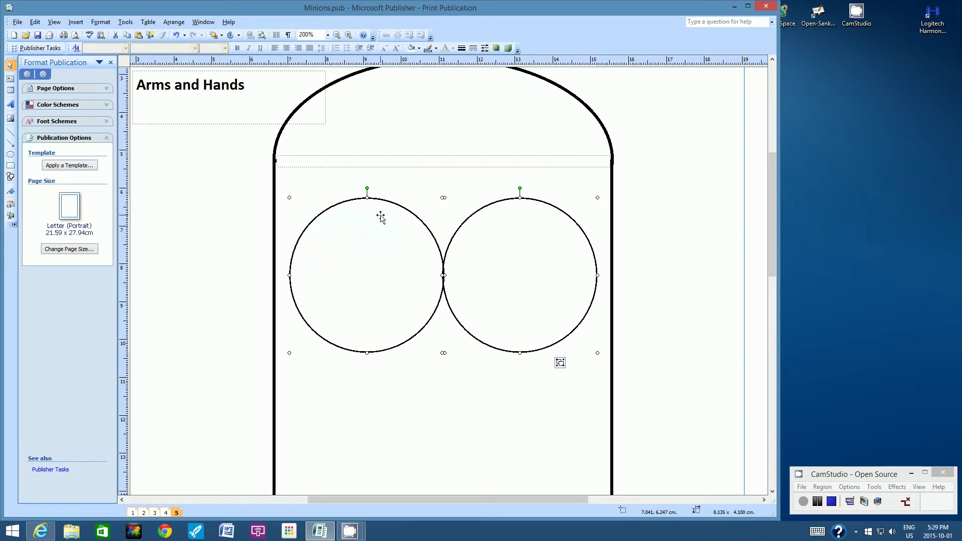
Step: Draw an inner circle about 3.6 cm in diameter and centre it inside the left goggle circle
{"action": "left_click", "coordinate": [56, 164]}
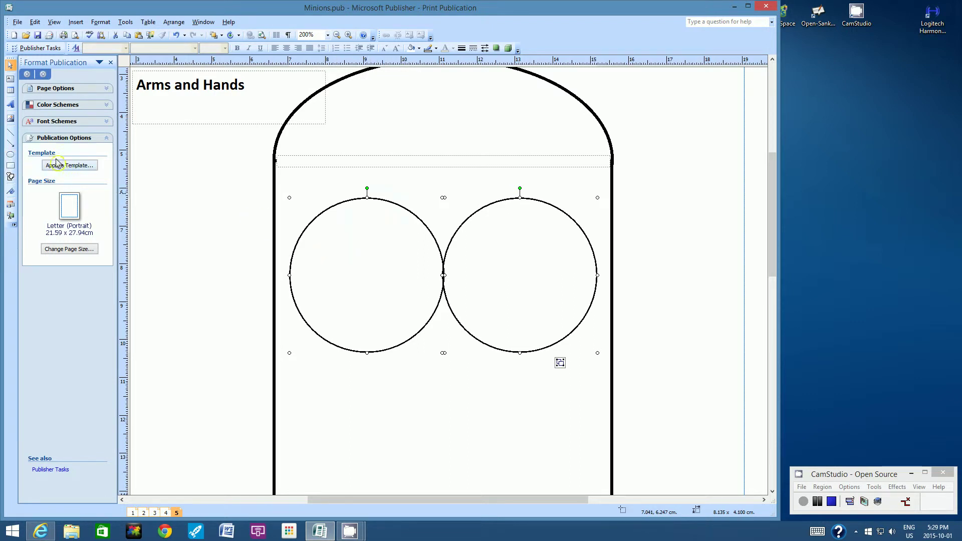
{"action": "left_click", "coordinate": [10, 154]}
{"action": "left_click_drag", "start_coordinate": [324, 225], "coordinate": [389, 359]}
{"action": "left_click_drag", "start_coordinate": [372, 275], "coordinate": [347, 259]}
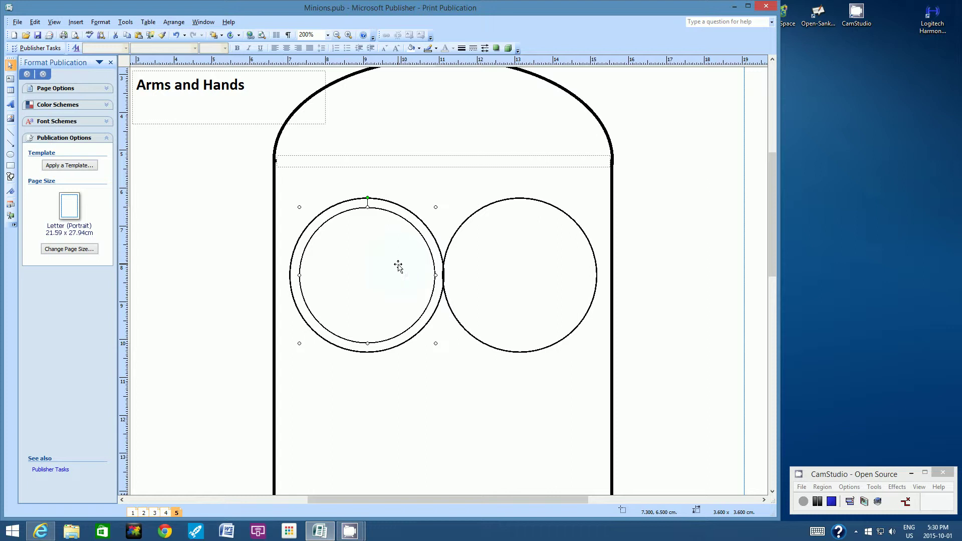
Step: Check the browser reference images, shrink the left inner circle to about 3.55 cm in Publisher and nudge it to the centre of its goggle
{"action": "left_click", "coordinate": [41, 531]}
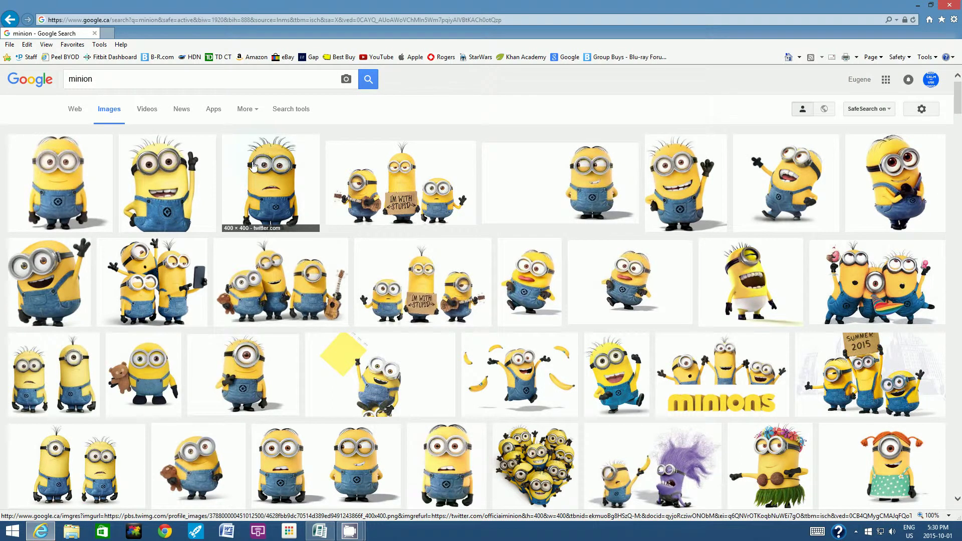
{"action": "key", "text": "alt+Tab"}
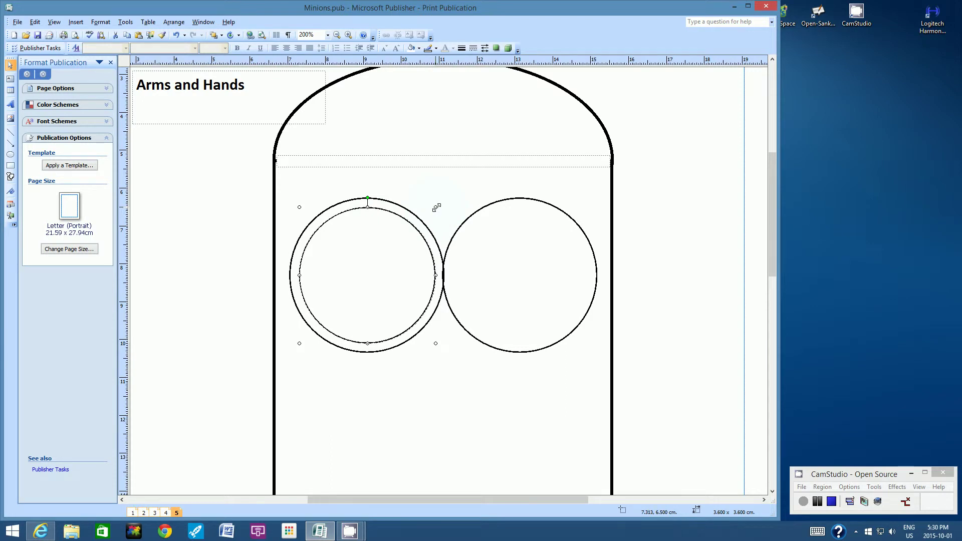
{"action": "left_click_drag", "start_coordinate": [436, 208], "coordinate": [432, 208]}
{"action": "left_click_drag", "start_coordinate": [432, 208], "coordinate": [433, 209]}
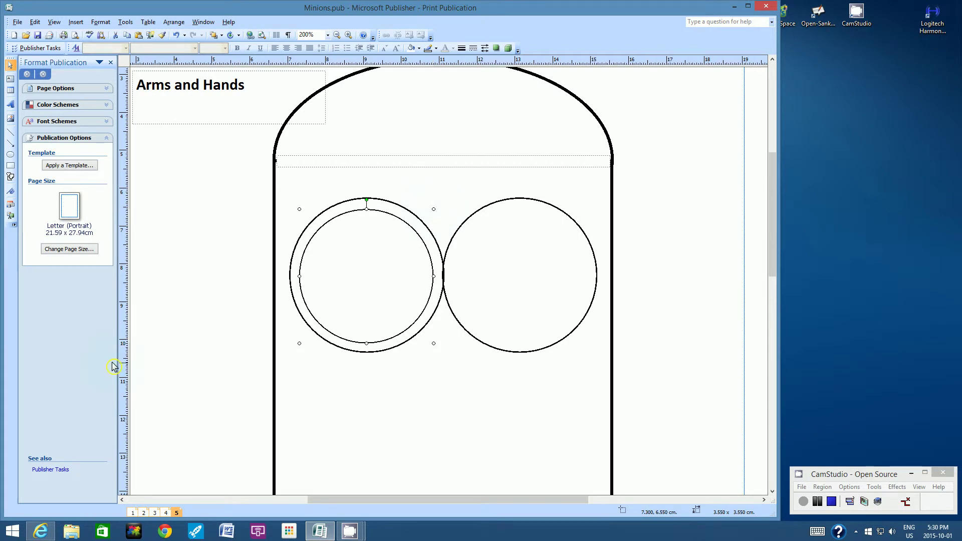
{"action": "key", "text": "alt+Up"}
{"action": "key", "text": "alt+Up"}
{"action": "key", "text": "alt+Right"}
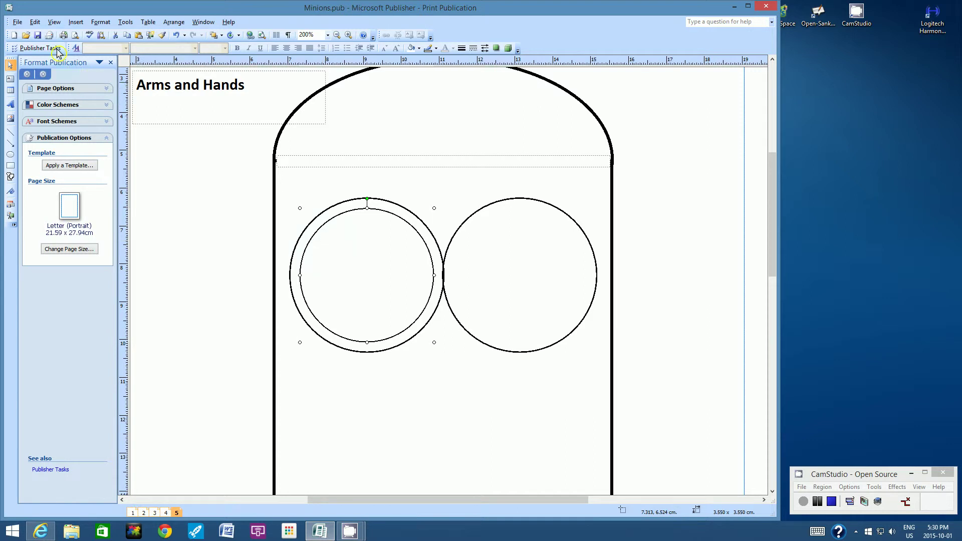
Step: Copy the 3.55 cm circle and centre the duplicate inside the right goggle circle, at about 11.35, 6.51 cm
{"action": "left_click", "coordinate": [37, 23]}
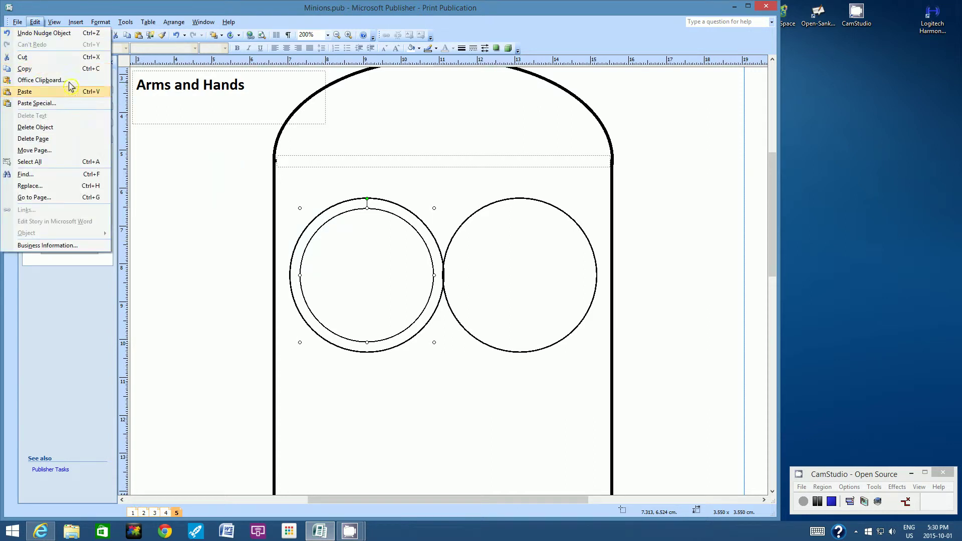
{"action": "left_click", "coordinate": [43, 70]}
{"action": "left_click", "coordinate": [35, 22]}
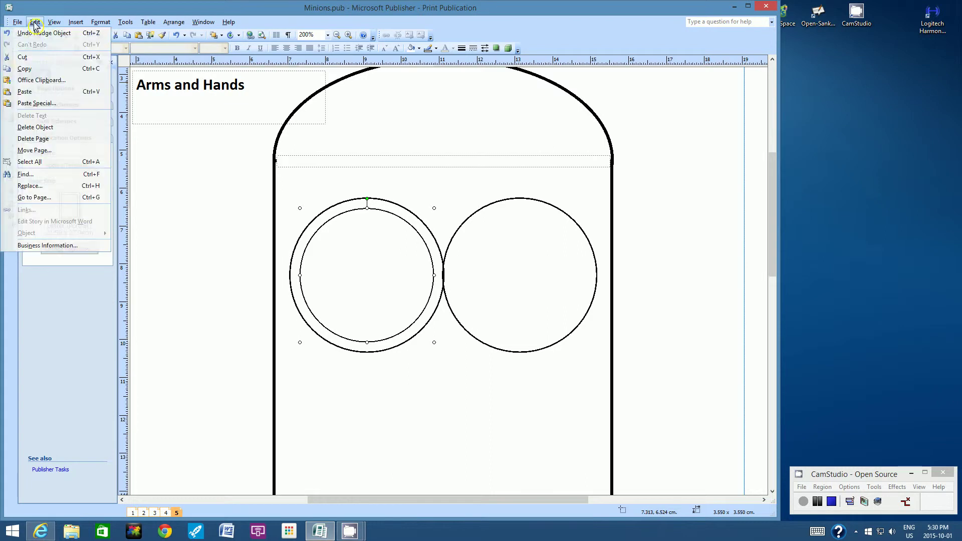
{"action": "left_click", "coordinate": [38, 93]}
{"action": "left_click_drag", "start_coordinate": [371, 257], "coordinate": [512, 243]}
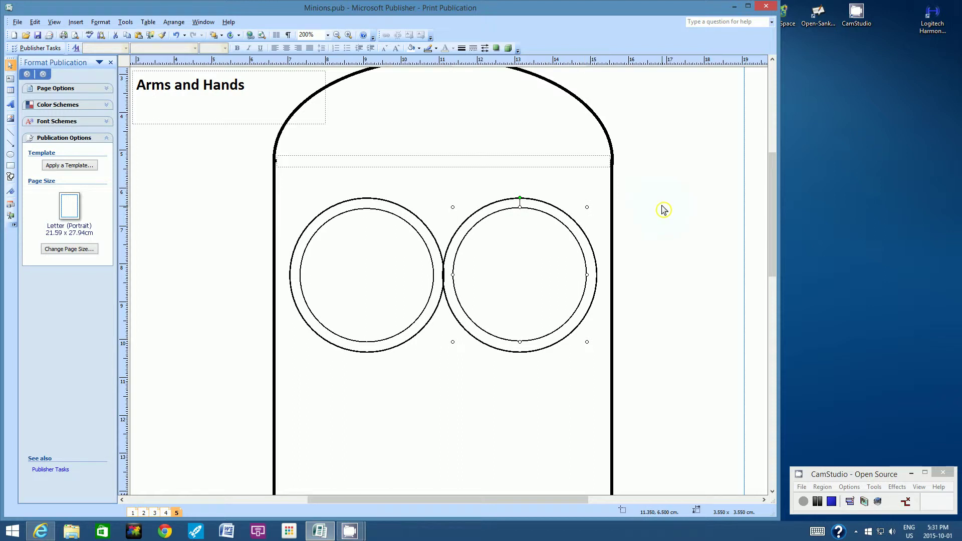
{"action": "key", "text": "alt+Down"}
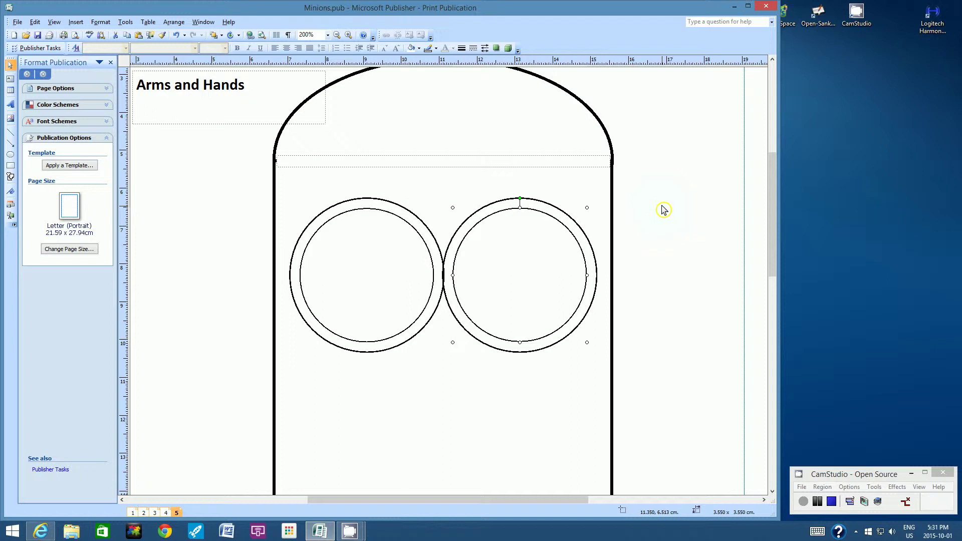
Step: Draw a third circle about 2.95 cm in diameter and centre it inside the left goggle's 3.55 cm circle
{"action": "left_click", "coordinate": [14, 158]}
{"action": "left_click_drag", "start_coordinate": [329, 226], "coordinate": [418, 337]}
{"action": "left_click_drag", "start_coordinate": [384, 271], "coordinate": [363, 262]}
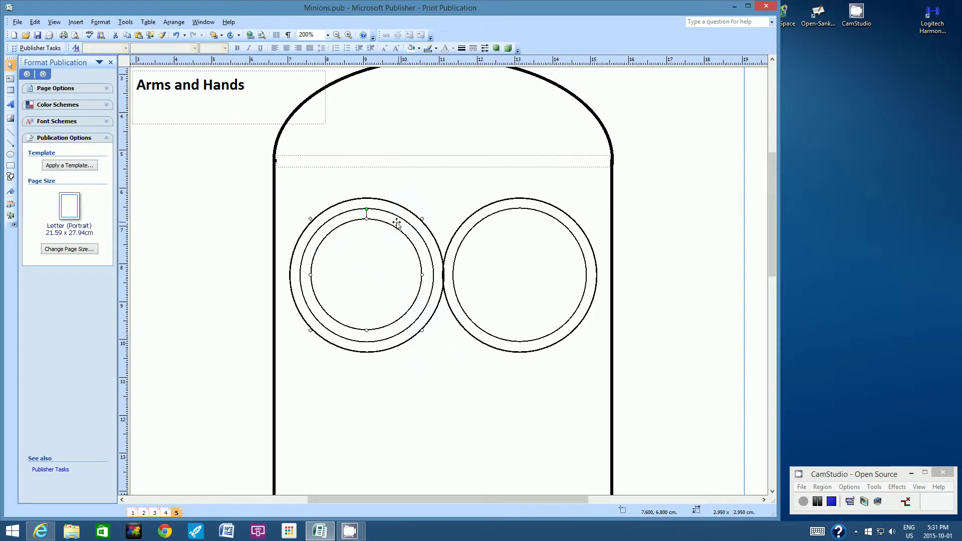
Step: Check the browser reference images, enlarge the left goggle's innermost circle to about 3.25 cm in Publisher and centre it inside the 3.55 cm circle
{"action": "key", "text": "alt+Tab"}
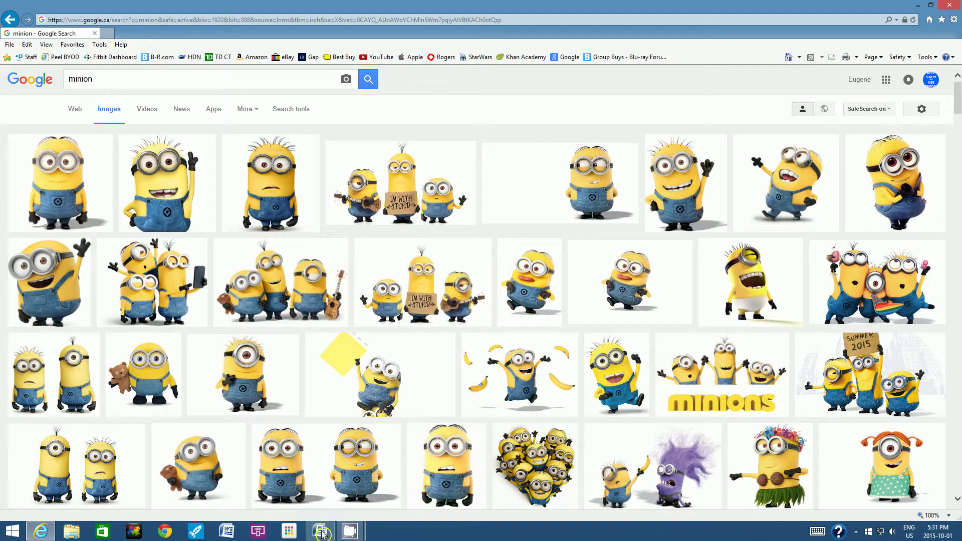
{"action": "left_click", "coordinate": [40, 531]}
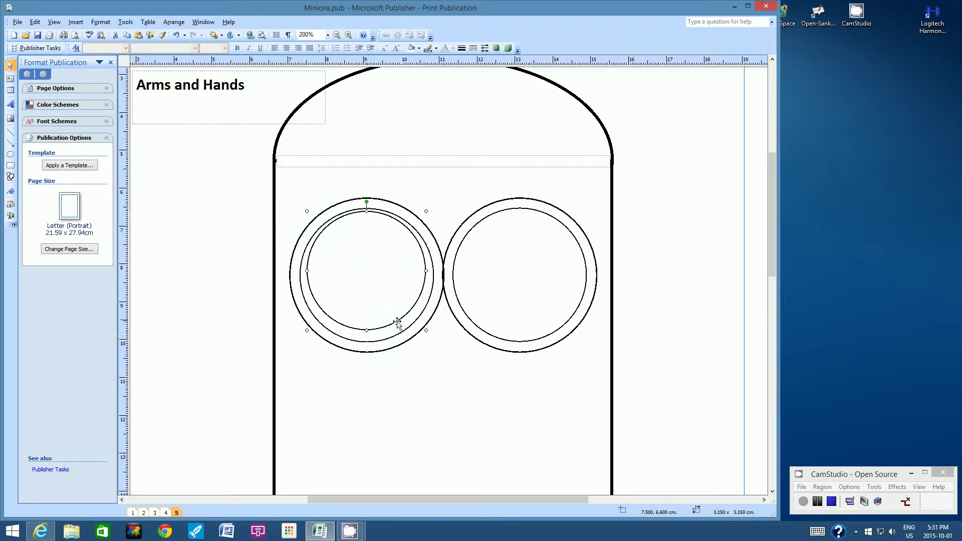
{"action": "key", "text": "alt+Down"}
{"action": "key", "text": "alt+Down"}
{"action": "key", "text": "alt+Down"}
{"action": "key", "text": "alt+Down"}
{"action": "key", "text": "alt+Down"}
{"action": "key", "text": "alt+Down"}
{"action": "key", "text": "alt+Down"}
{"action": "key", "text": "alt+Down"}
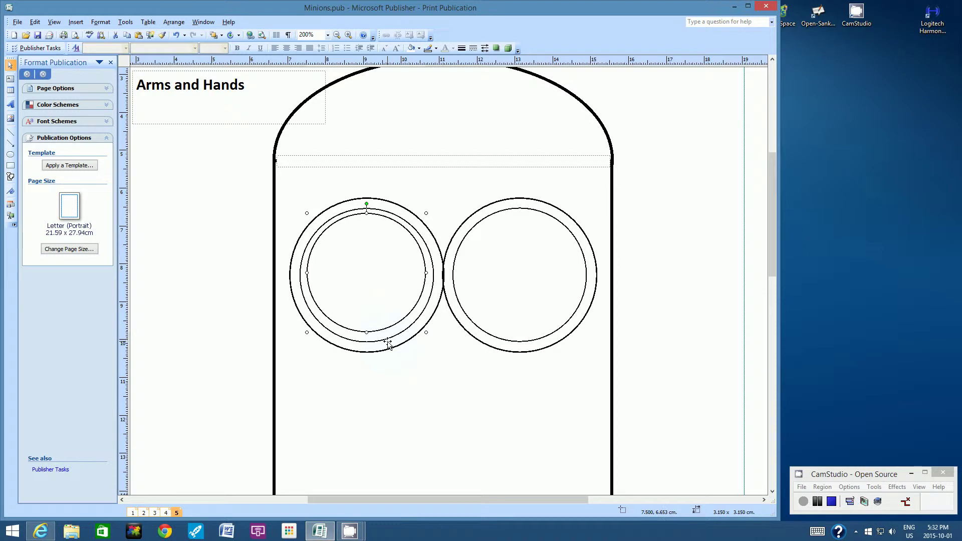
{"action": "key", "text": "alt+Down"}
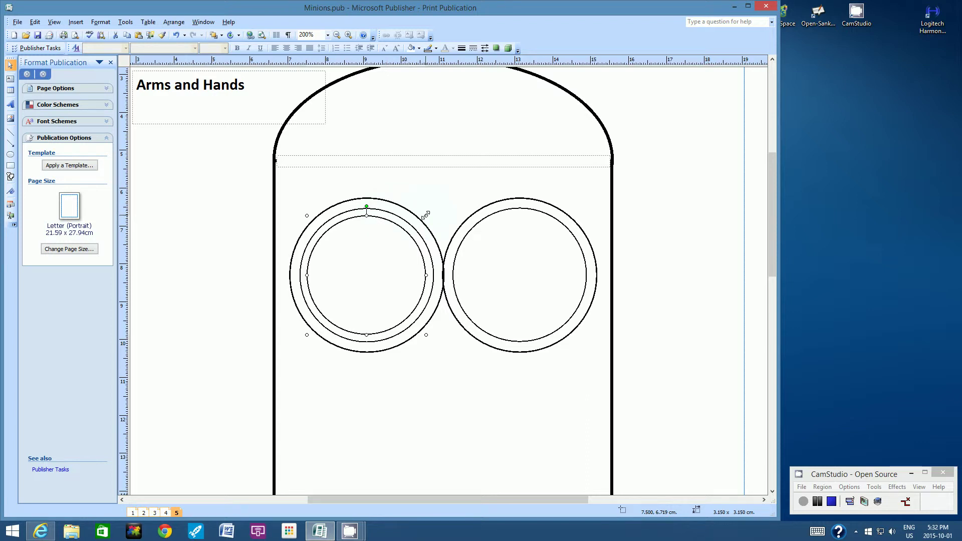
{"action": "left_click_drag", "start_coordinate": [426, 216], "coordinate": [428, 211]}
{"action": "key", "text": "alt+Down"}
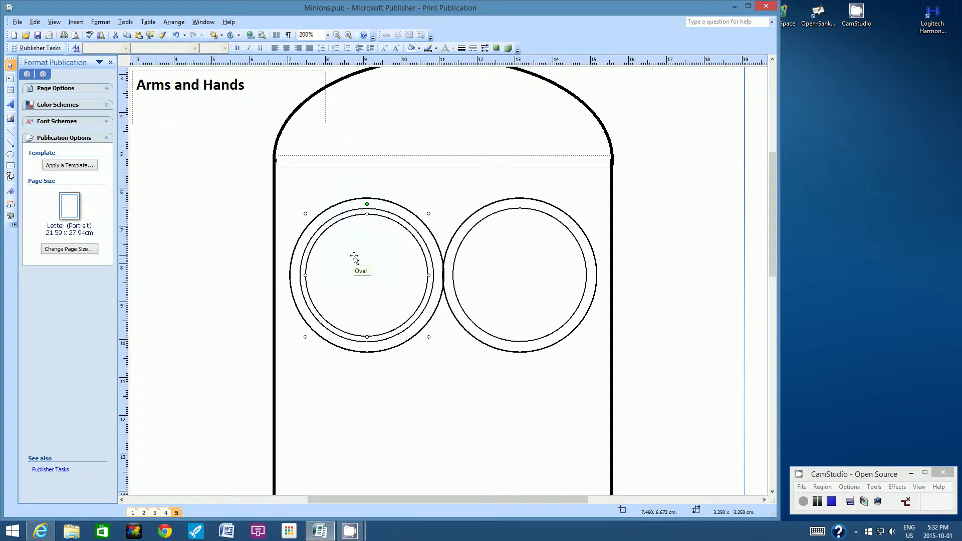
Step: Copy the 3.25 cm circle and place the duplicate inside the right goggle's 3.55 cm circle
{"action": "left_click", "coordinate": [35, 22]}
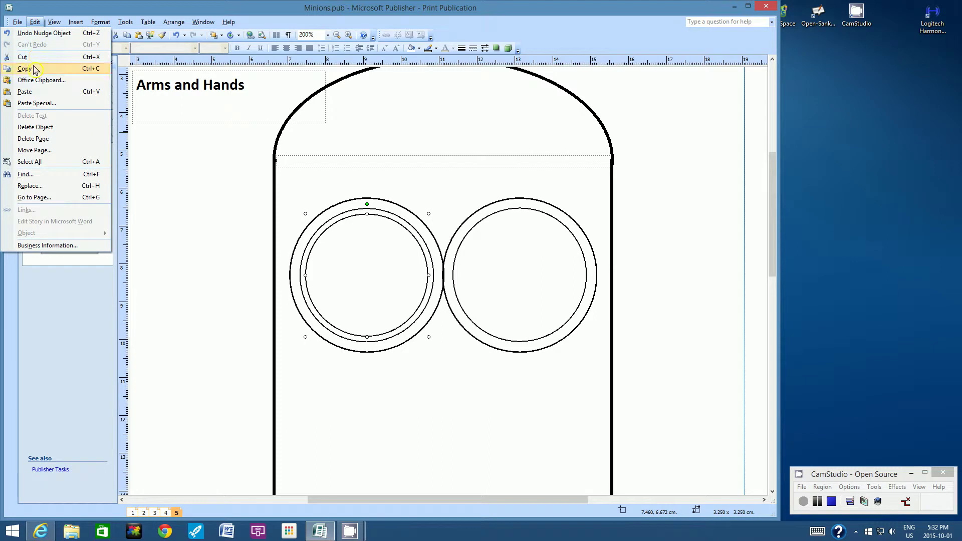
{"action": "left_click", "coordinate": [34, 68]}
{"action": "left_click", "coordinate": [34, 21]}
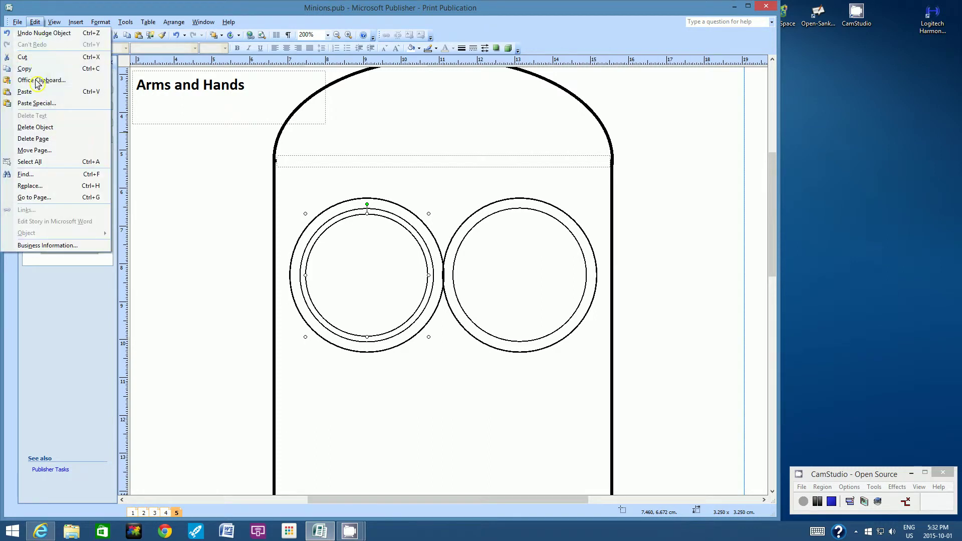
{"action": "left_click", "coordinate": [31, 91]}
{"action": "left_click_drag", "start_coordinate": [380, 277], "coordinate": [521, 263]}
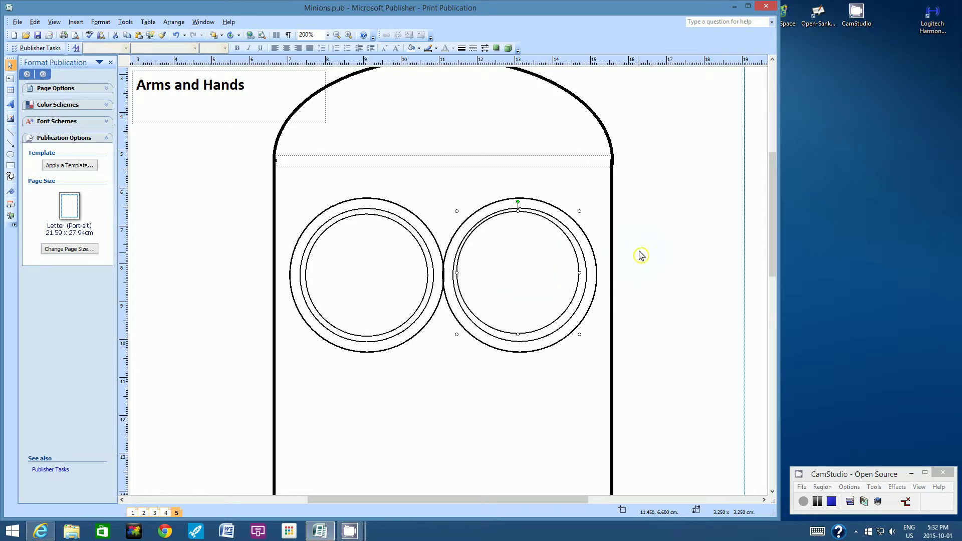
Step: Nudge the duplicated 3.25 cm circle to the centre of the right goggle, at about 11.49, 6.67 cm
{"action": "key", "text": "alt+Right"}
{"action": "key", "text": "alt+Down"}
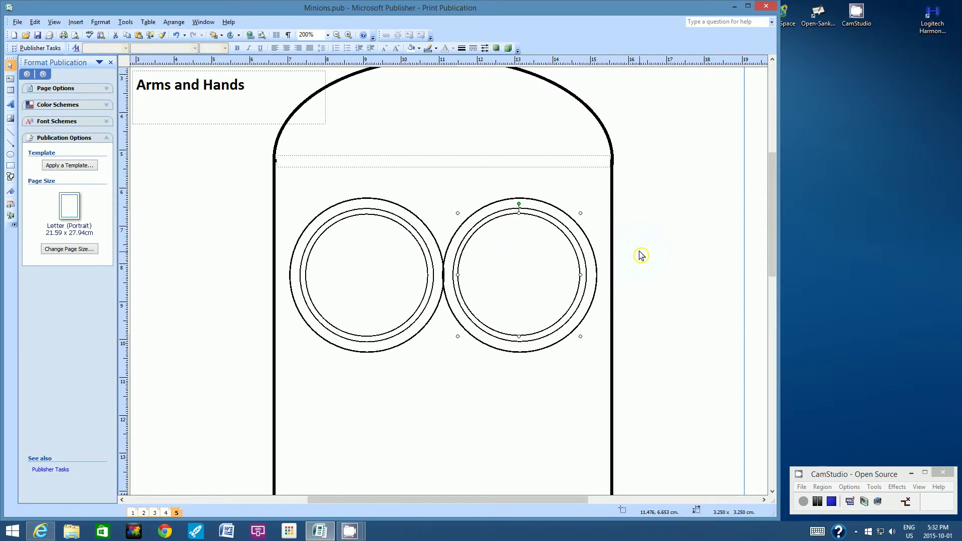
{"action": "key", "text": "alt+Down"}
{"action": "key", "text": "alt+Right"}
{"action": "key", "text": "alt+Down"}
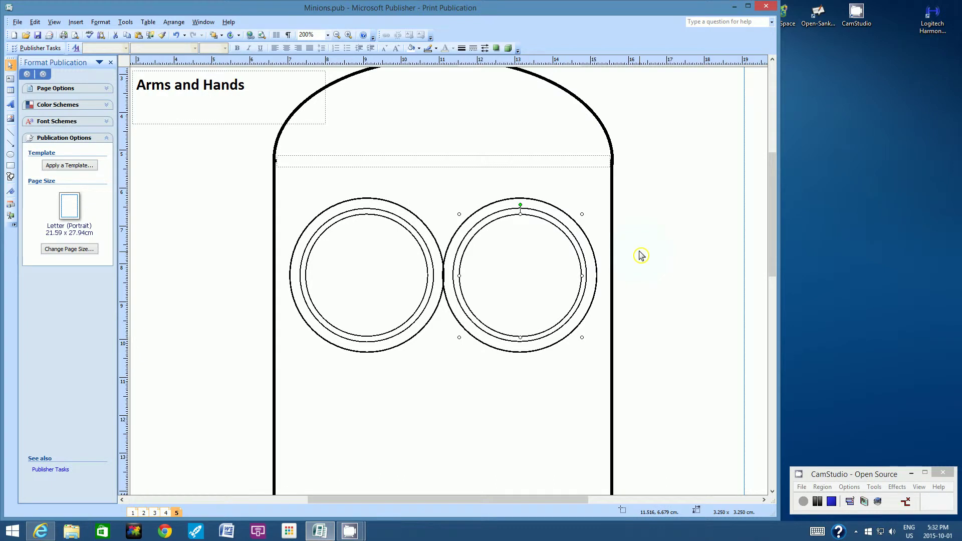
{"action": "key", "text": "alt+Left"}
{"action": "key", "text": "alt+Left"}
{"action": "key", "text": "alt+Up"}
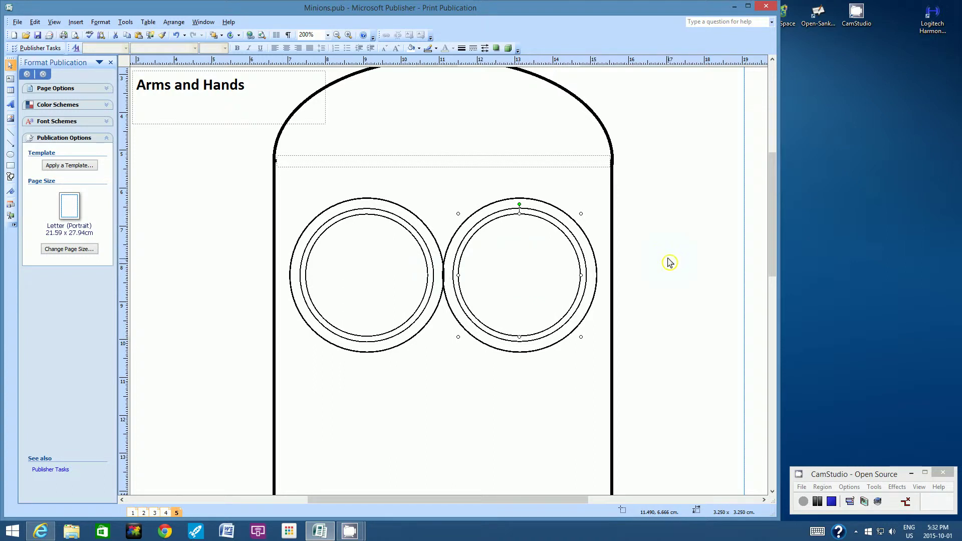
Step: Draw a small rectangle about 0.20 × 0.55 cm over the overlapping outlines where the two goggles meet
{"action": "left_click", "coordinate": [327, 34]}
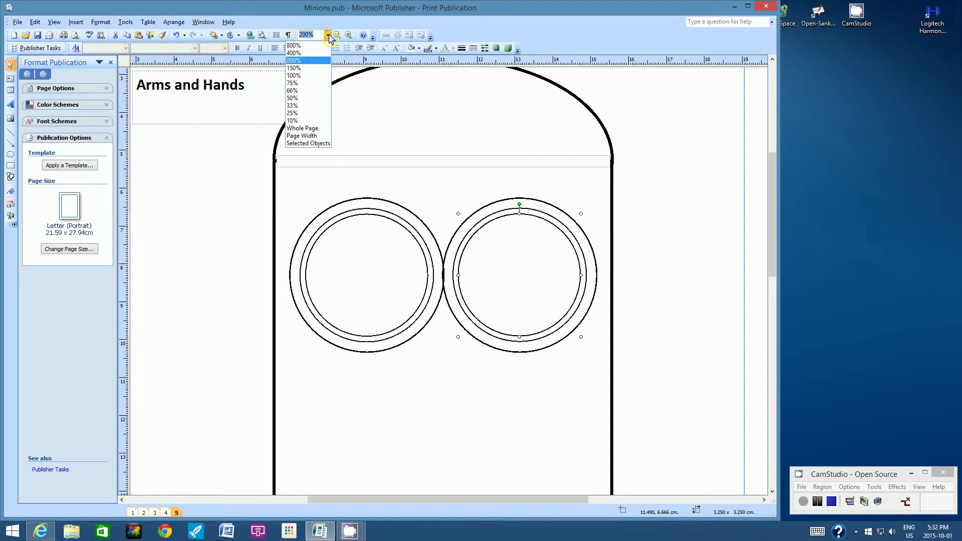
{"action": "left_click", "coordinate": [314, 52]}
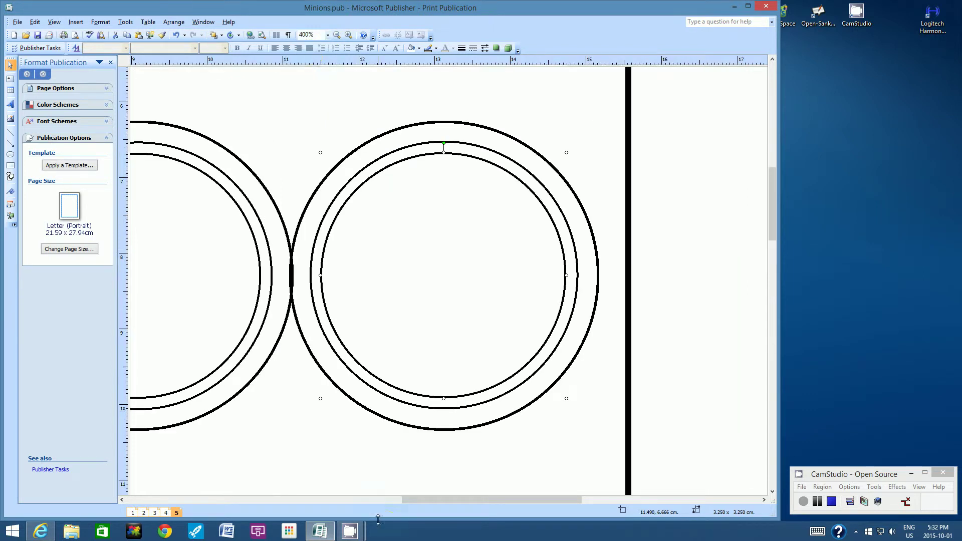
{"action": "left_click_drag", "start_coordinate": [421, 501], "coordinate": [386, 502]}
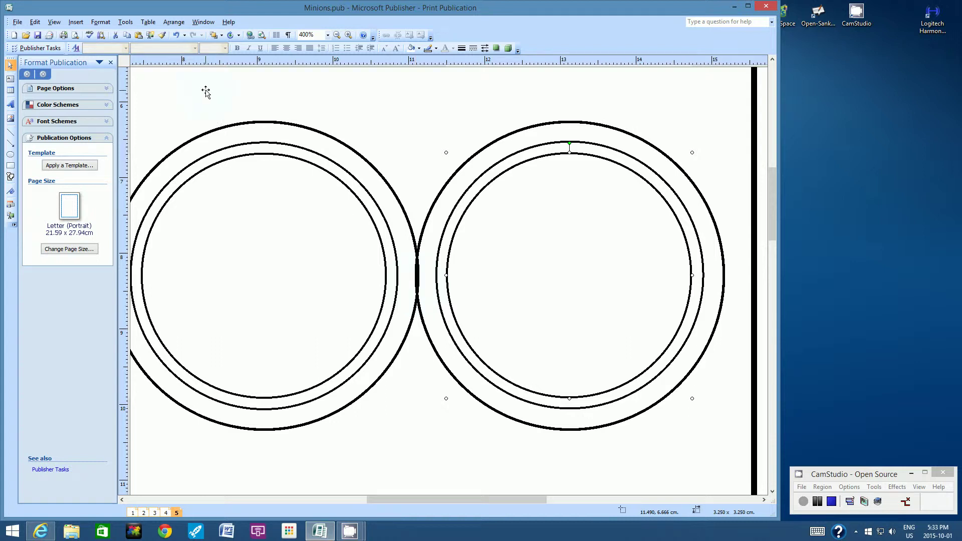
{"action": "left_click", "coordinate": [10, 167]}
{"action": "left_click_drag", "start_coordinate": [411, 255], "coordinate": [426, 294]}
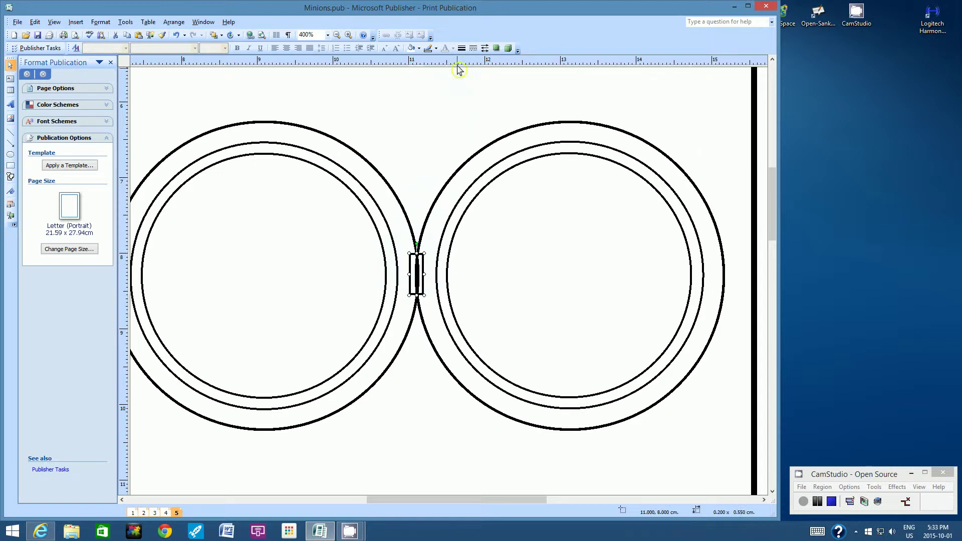
Step: Make the small rectangle between the goggles white with no outline, and nudge it slightly to the right
{"action": "left_click", "coordinate": [461, 48]}
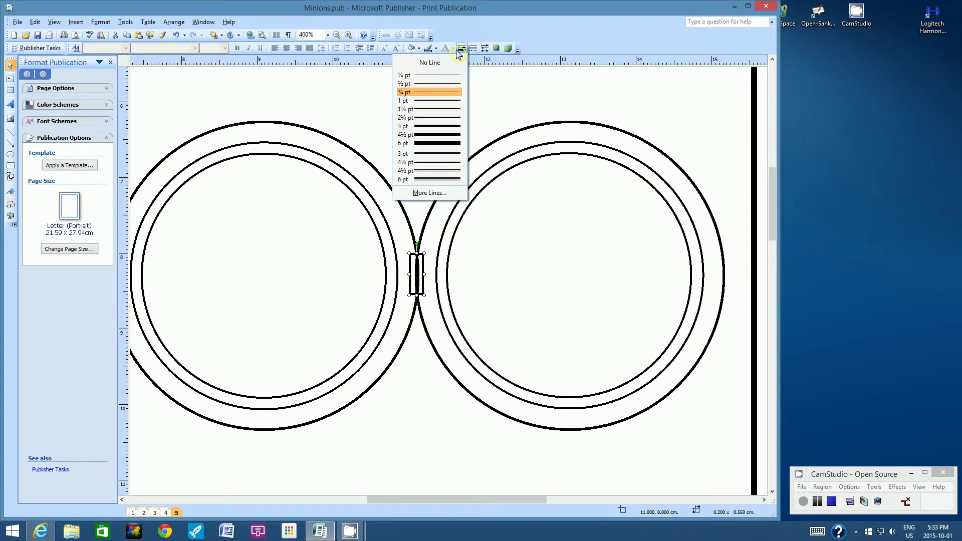
{"action": "left_click", "coordinate": [433, 63]}
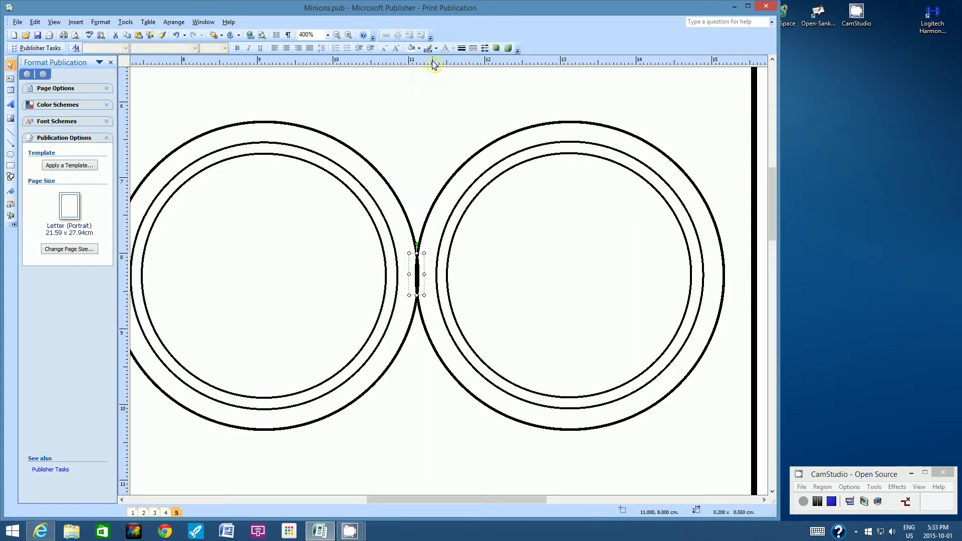
{"action": "left_click", "coordinate": [420, 49]}
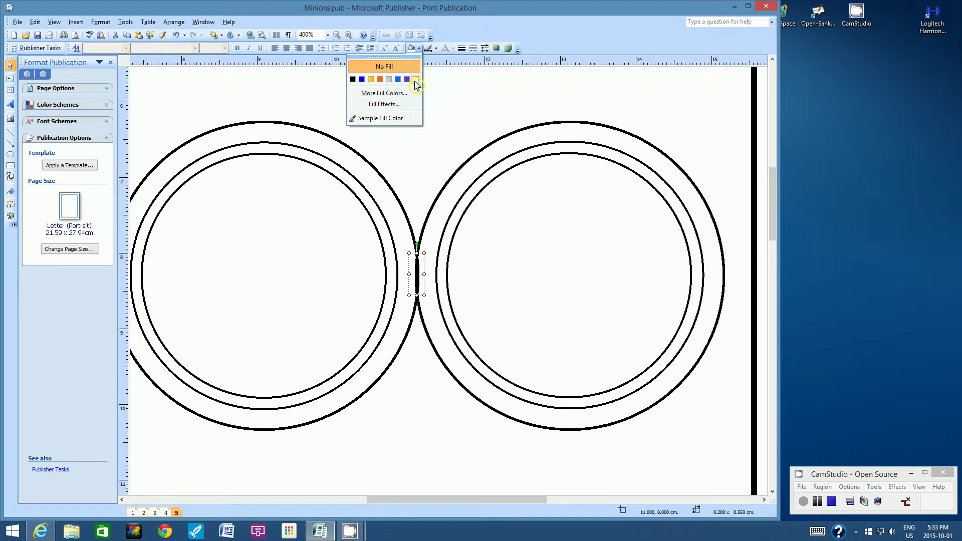
{"action": "left_click", "coordinate": [416, 80]}
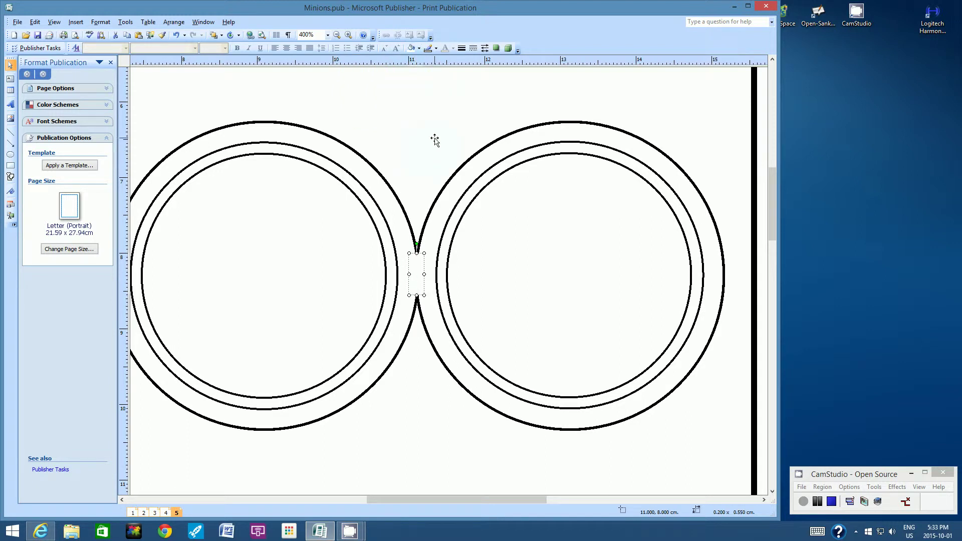
{"action": "key", "text": "alt+Right"}
{"action": "left_click", "coordinate": [435, 138]}
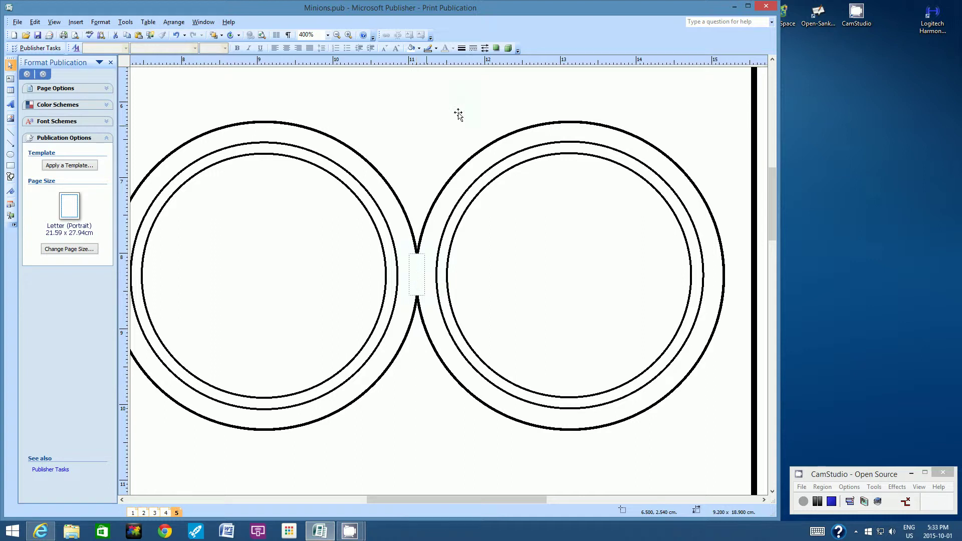
Step: Draw a rounded rectangle across the right goggle's outer edge and the body outline, sized to about 0.70 × 1.35 cm
{"action": "left_click", "coordinate": [327, 35]}
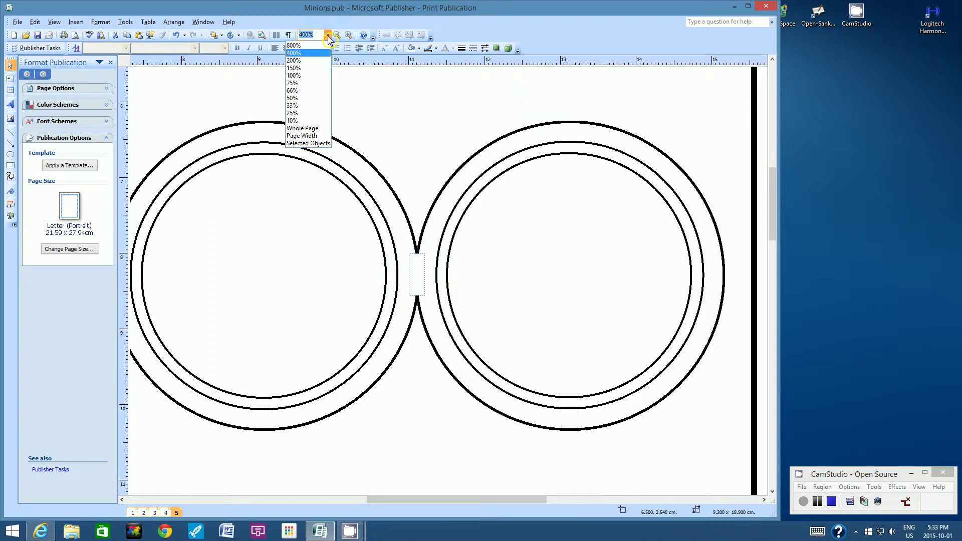
{"action": "left_click", "coordinate": [317, 58]}
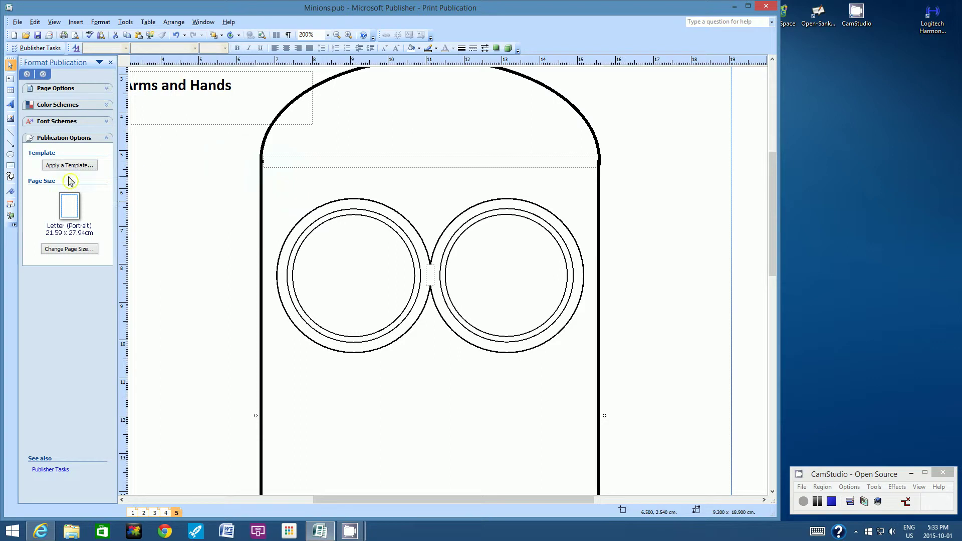
{"action": "left_click", "coordinate": [11, 176]}
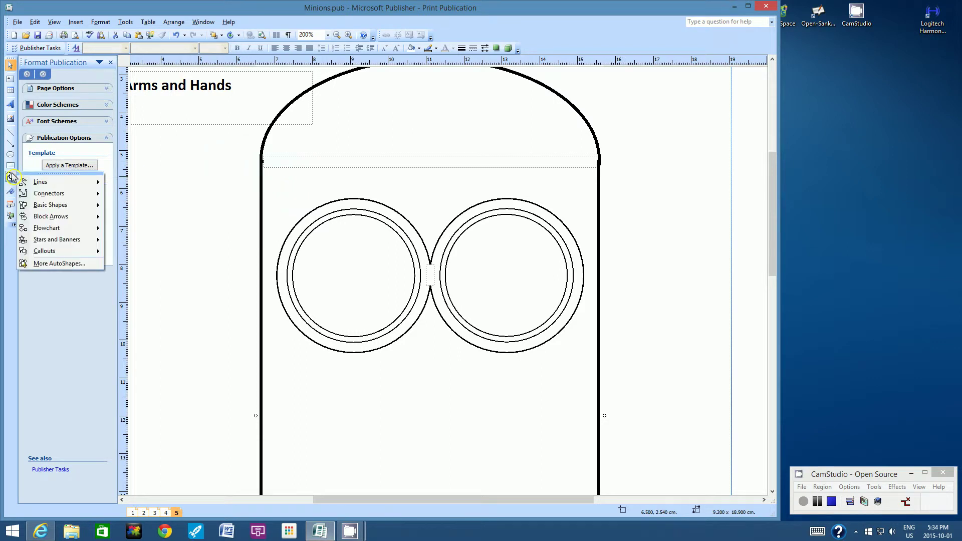
{"action": "mouse_move", "coordinate": [49, 210]}
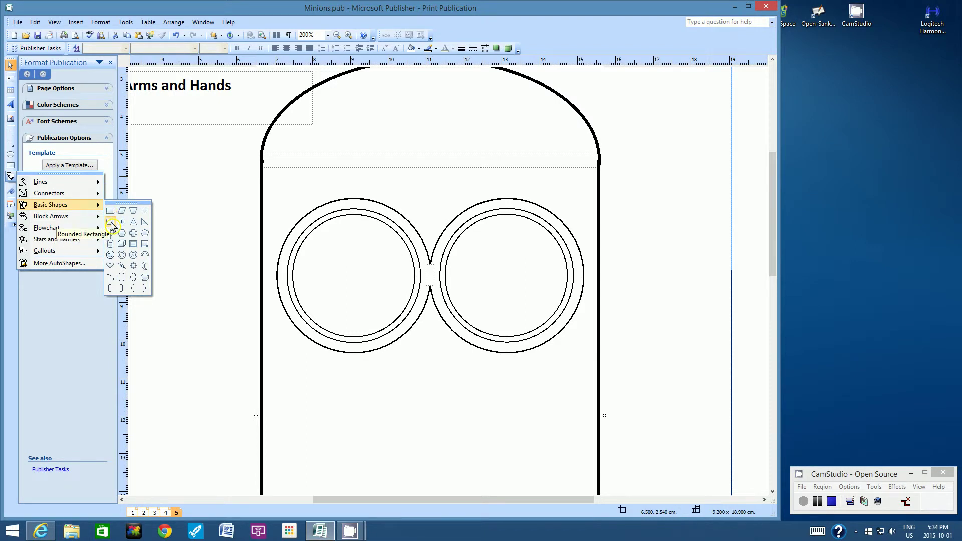
{"action": "left_click", "coordinate": [111, 222]}
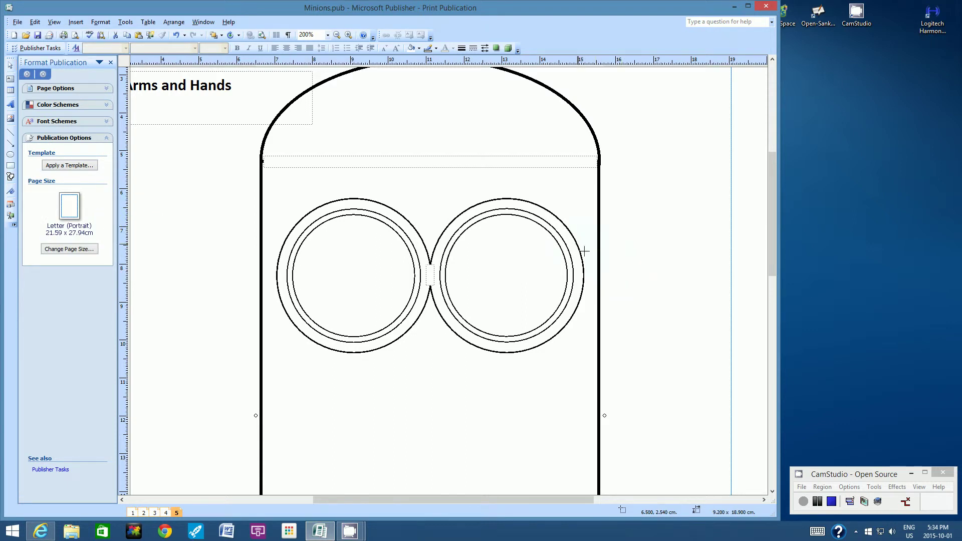
{"action": "left_click_drag", "start_coordinate": [577, 243], "coordinate": [606, 295]}
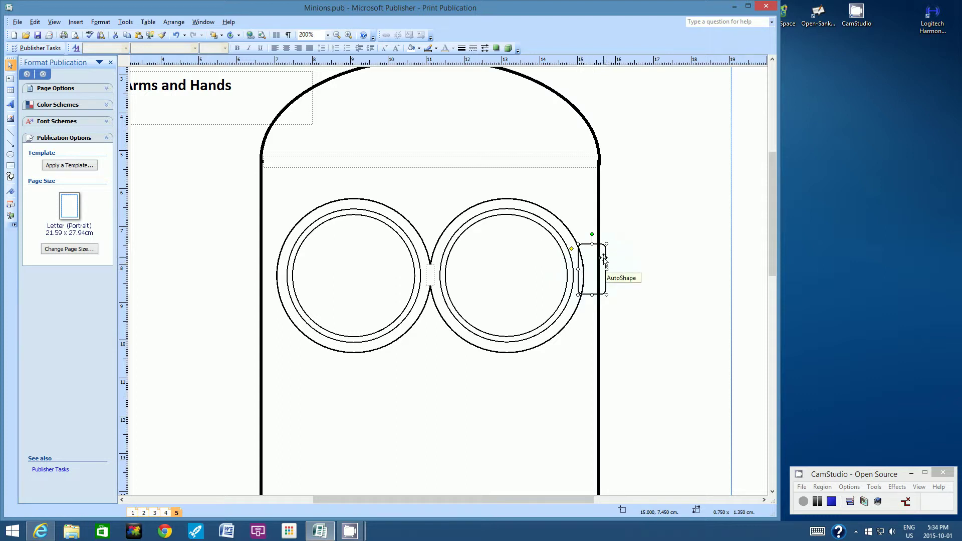
{"action": "left_click_drag", "start_coordinate": [607, 269], "coordinate": [602, 269]}
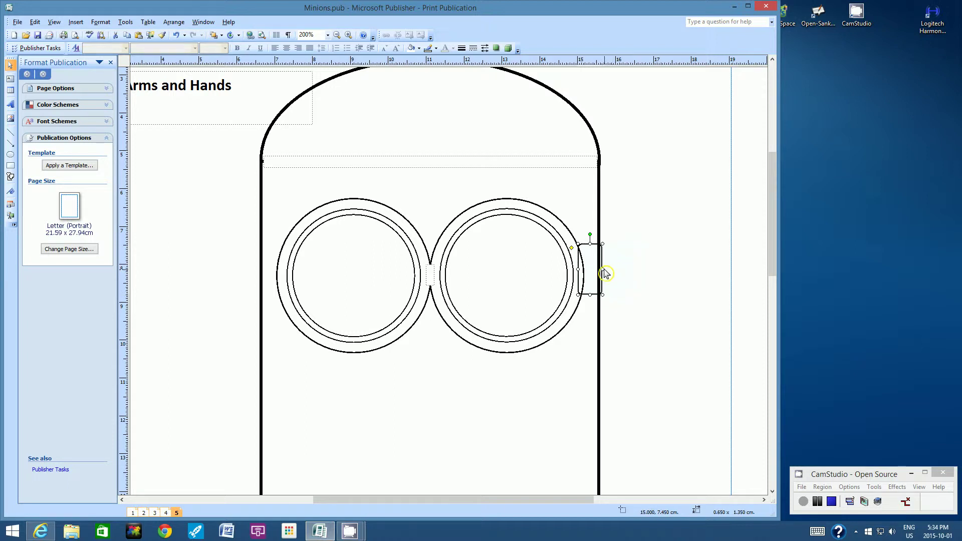
{"action": "left_click_drag", "start_coordinate": [603, 269], "coordinate": [606, 270]}
Step: Nudge the rounded rectangle down to centre it vertically on the right goggle, at about 15.00, 7.62 cm
{"action": "key", "text": "alt+Down"}
{"action": "key", "text": "alt+Down"}
{"action": "key", "text": "alt+Down"}
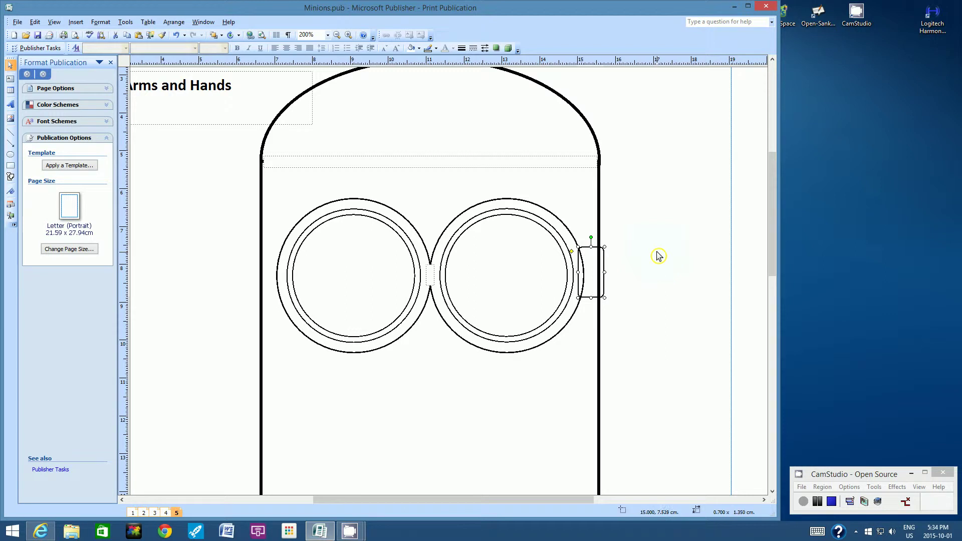
{"action": "key", "text": "alt+Down"}
{"action": "key", "text": "alt+Down"}
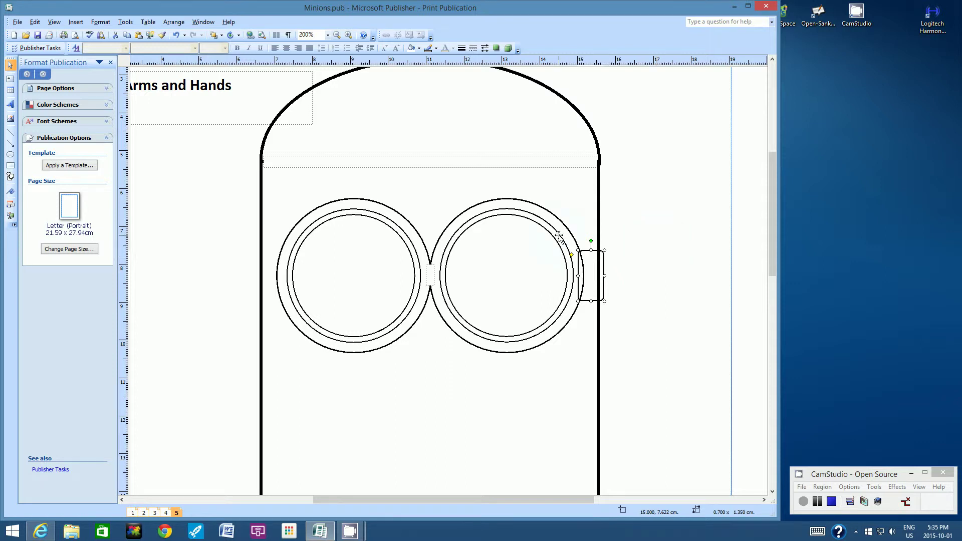
Step: Send the rounded rectangle beside the right goggle one level backward
{"action": "left_click", "coordinate": [173, 22]}
{"action": "mouse_move", "coordinate": [161, 131]}
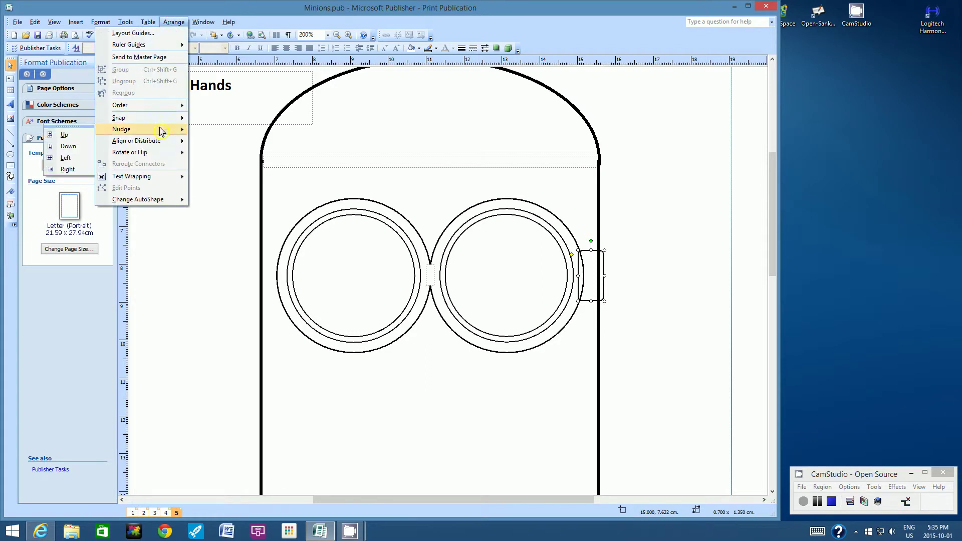
{"action": "mouse_move", "coordinate": [166, 105]}
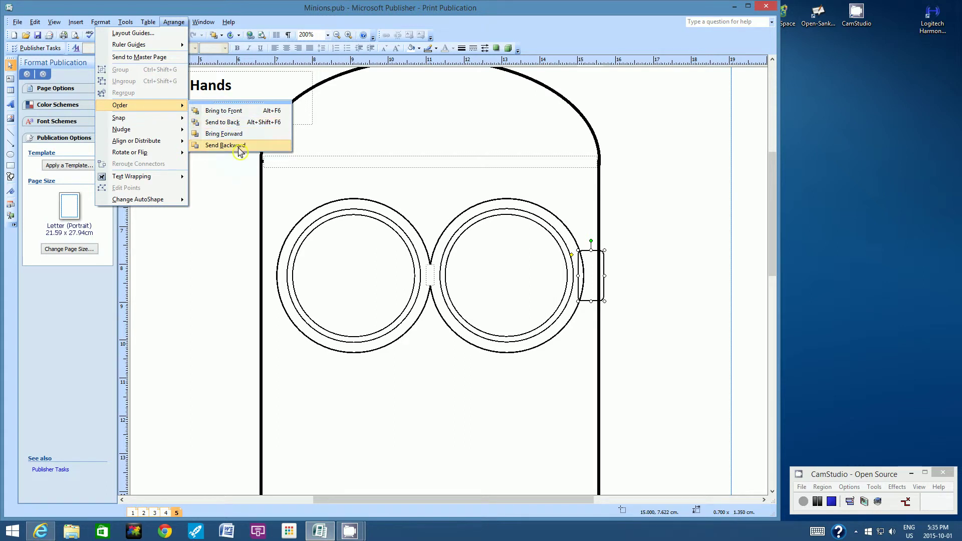
{"action": "left_click", "coordinate": [238, 145]}
Step: Try sending the rounded rectangle one more level backward, and undo that reordering
{"action": "left_click", "coordinate": [173, 21]}
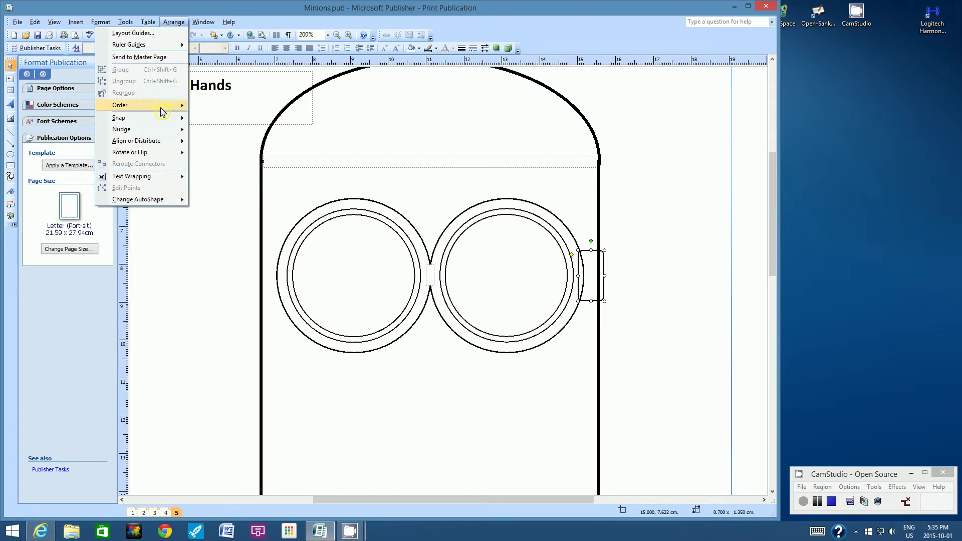
{"action": "mouse_move", "coordinate": [160, 105]}
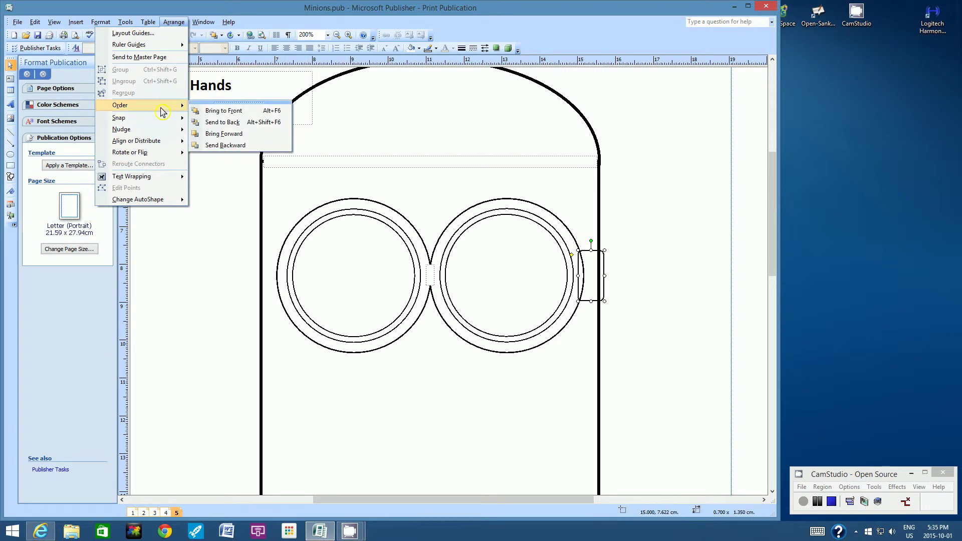
{"action": "left_click", "coordinate": [226, 146]}
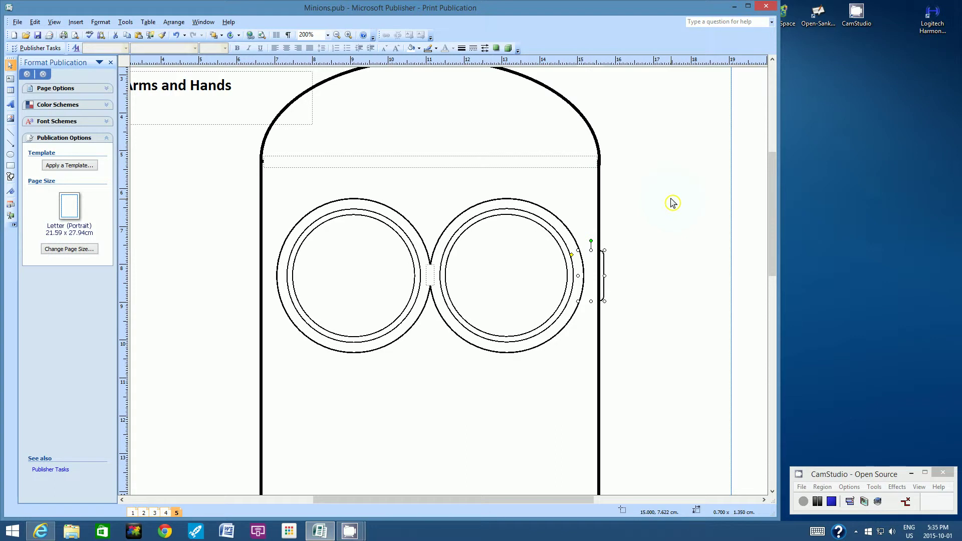
{"action": "left_click", "coordinate": [172, 23]}
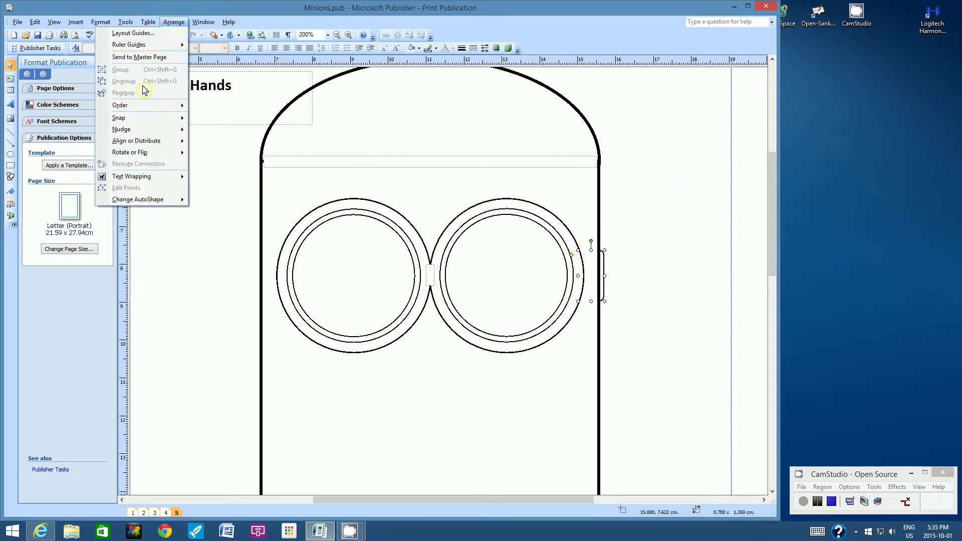
{"action": "mouse_move", "coordinate": [33, 22]}
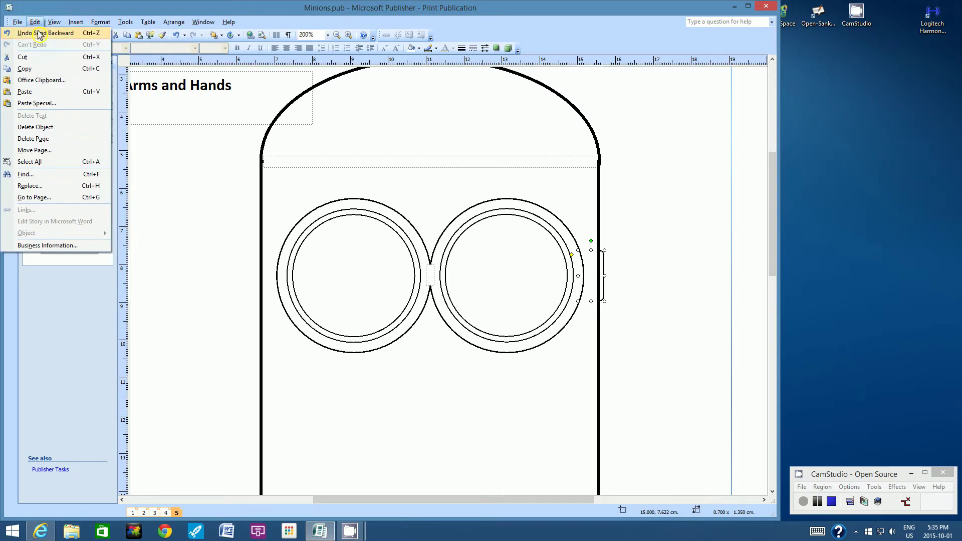
{"action": "left_click", "coordinate": [40, 33]}
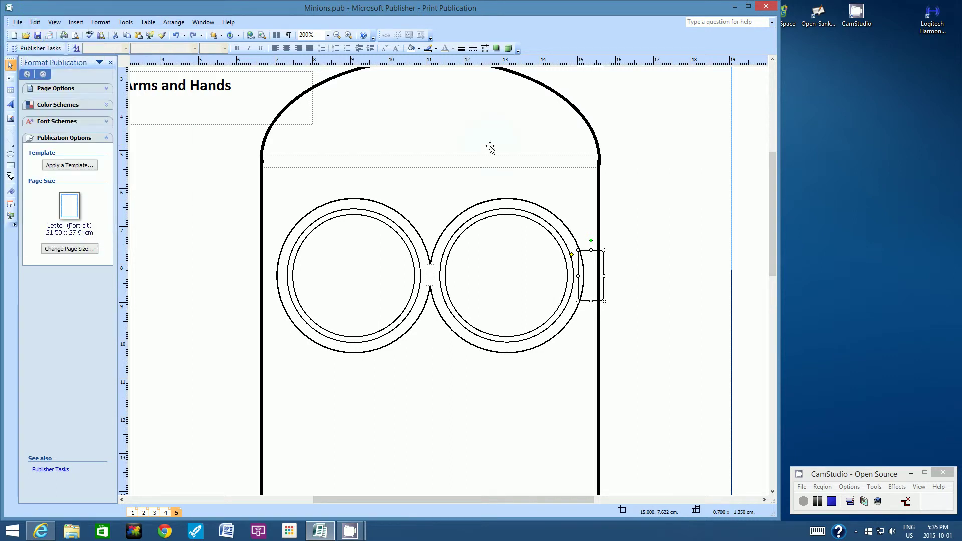
Step: Select all the circles of both goggles together with the small white rectangle between them, and bring them to the front
{"action": "left_click", "coordinate": [566, 229]}
{"action": "left_click", "coordinate": [329, 35]}
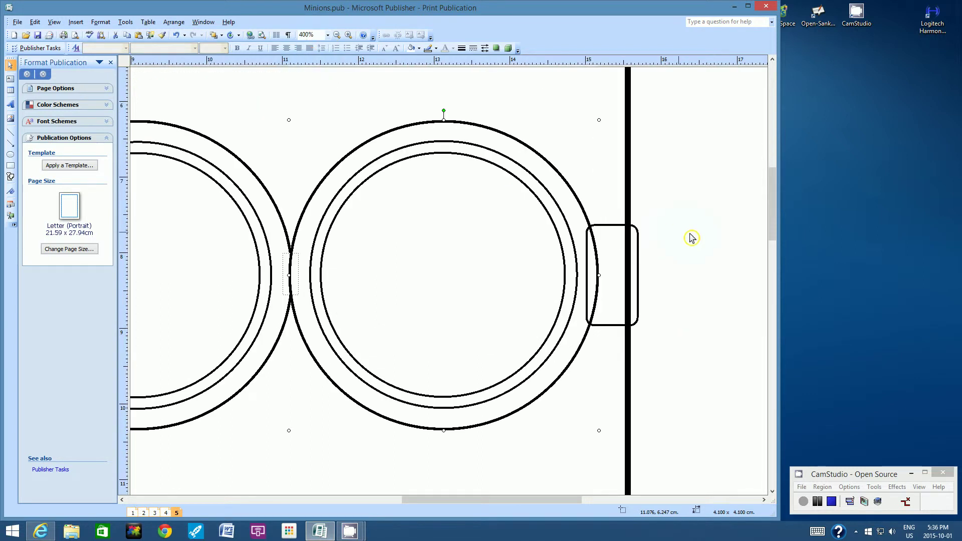
{"action": "left_click", "coordinate": [416, 160]}
{"action": "left_click", "coordinate": [225, 200], "text": "shift"}
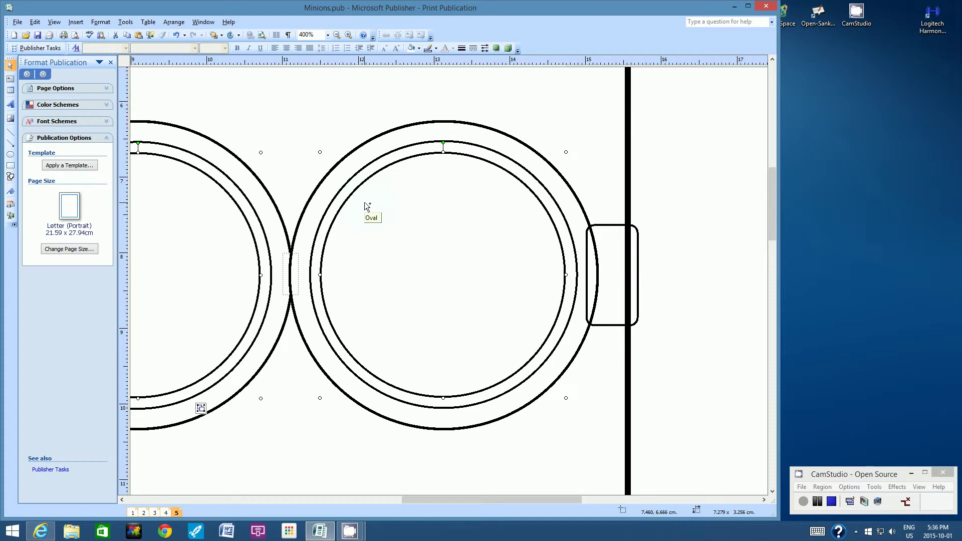
{"action": "left_click", "coordinate": [298, 272]}
{"action": "left_click", "coordinate": [400, 150], "text": "shift"}
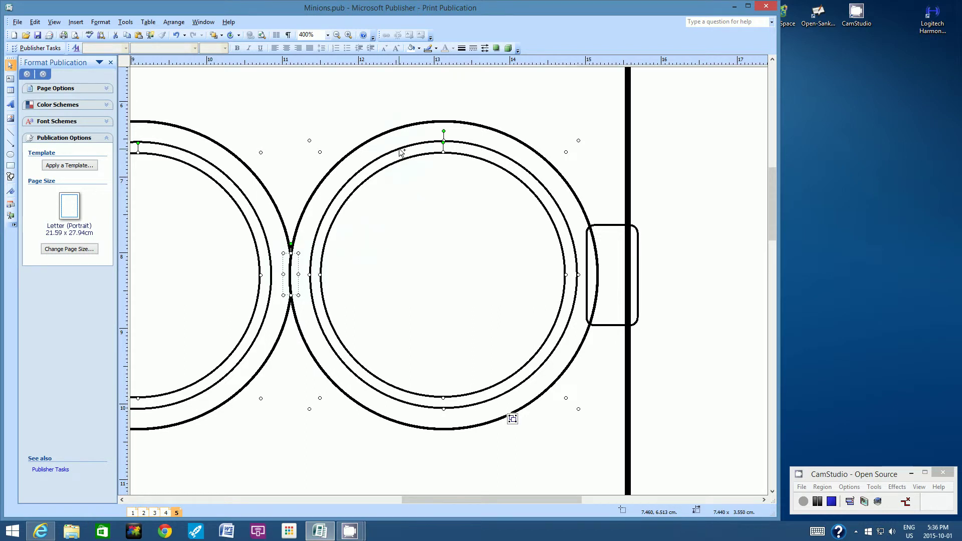
{"action": "left_click", "coordinate": [401, 131], "text": "shift"}
{"action": "left_click", "coordinate": [167, 148], "text": "shift"}
{"action": "left_click", "coordinate": [177, 125], "text": "shift"}
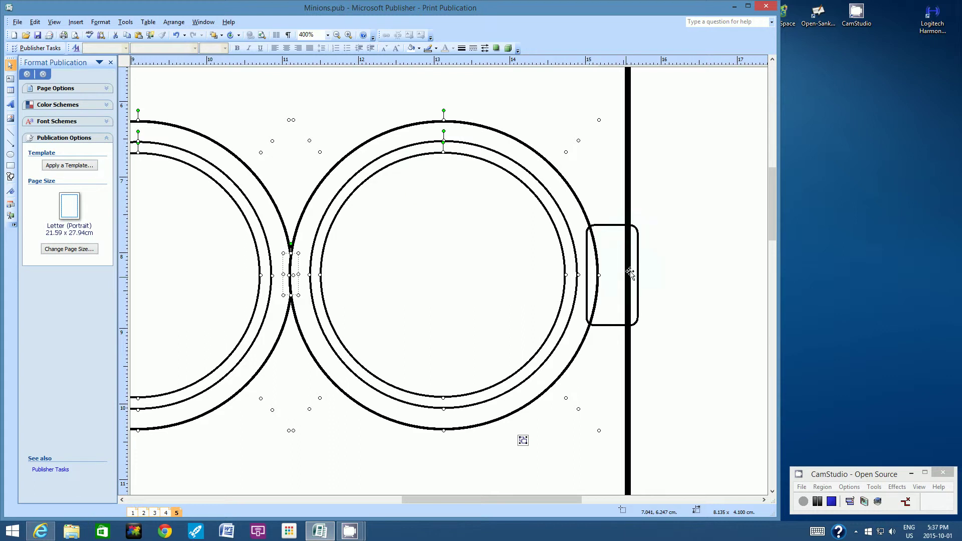
{"action": "left_click", "coordinate": [173, 23]}
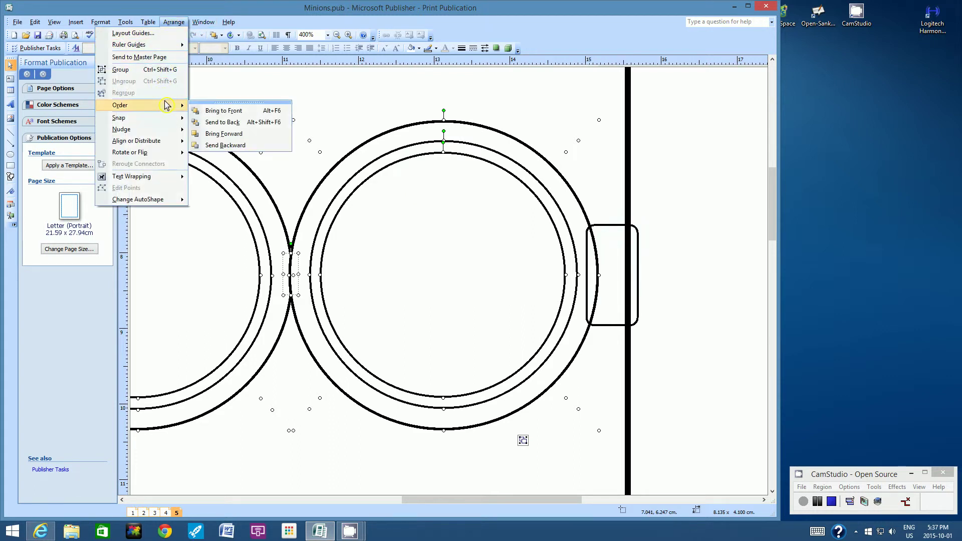
{"action": "mouse_move", "coordinate": [157, 105]}
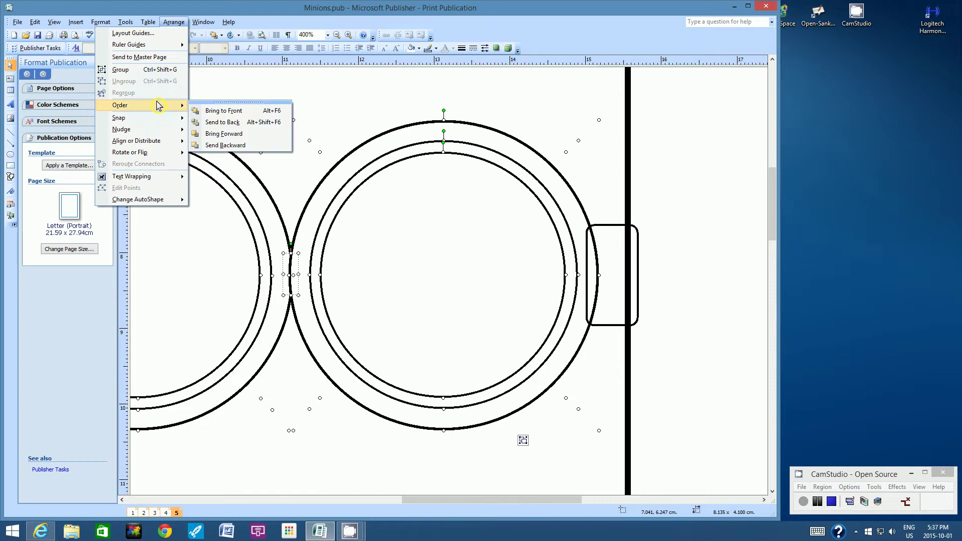
{"action": "left_click", "coordinate": [230, 110]}
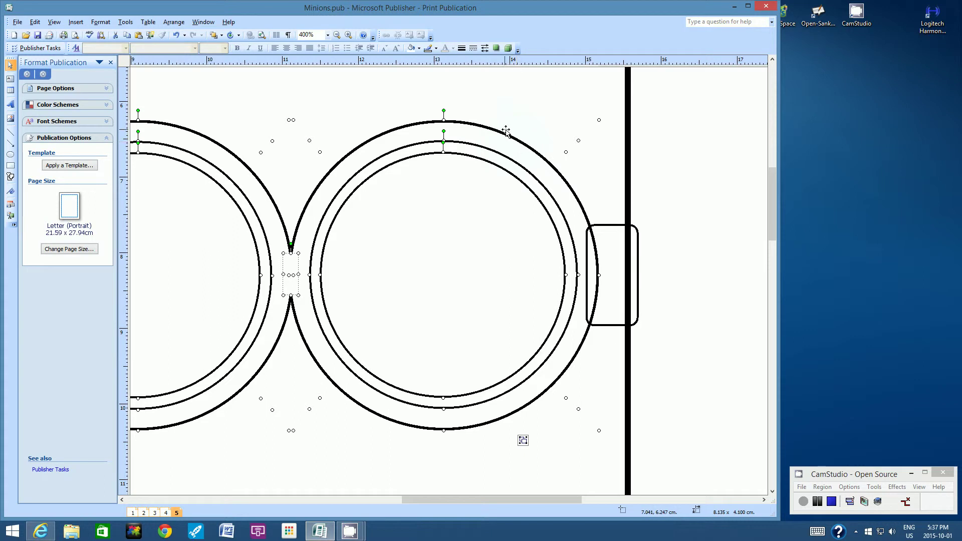
{"action": "left_click", "coordinate": [706, 114]}
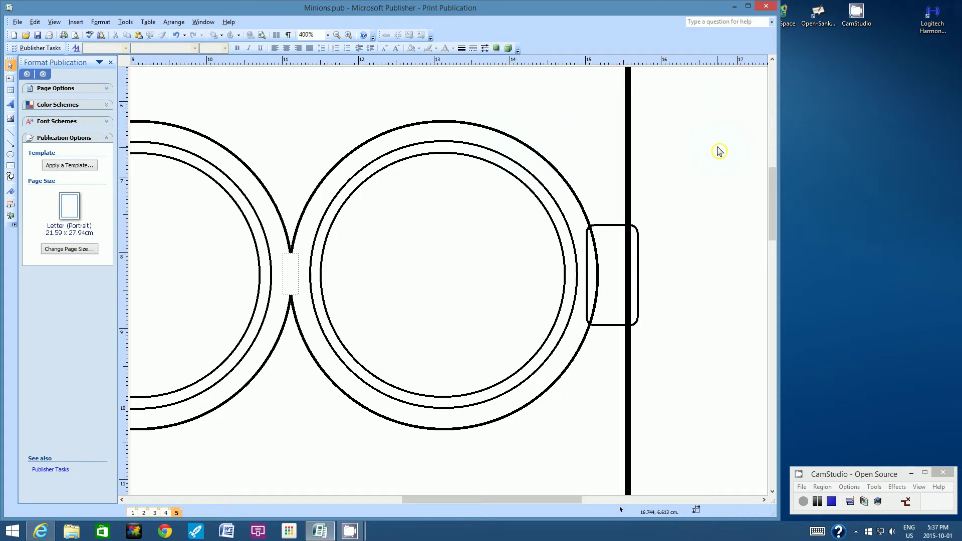
Step: Try filling the right goggle's outer circle with white and sending that circle to the back
{"action": "left_click", "coordinate": [518, 142]}
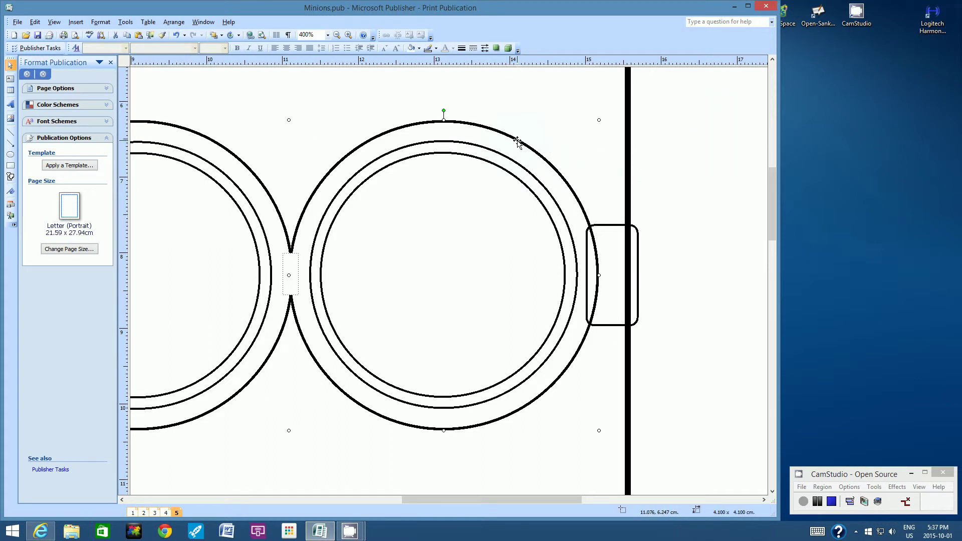
{"action": "left_click", "coordinate": [419, 48]}
{"action": "left_click", "coordinate": [418, 85]}
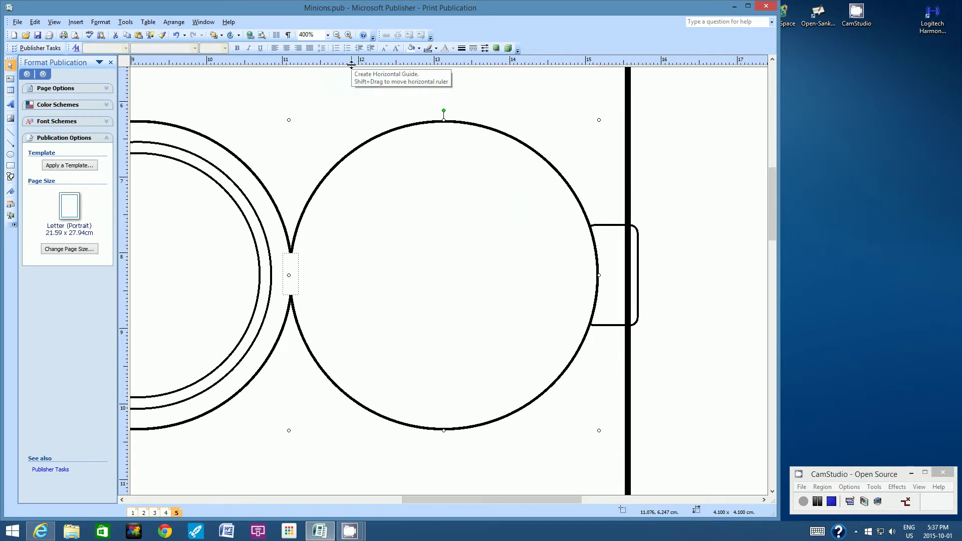
{"action": "left_click", "coordinate": [173, 22]}
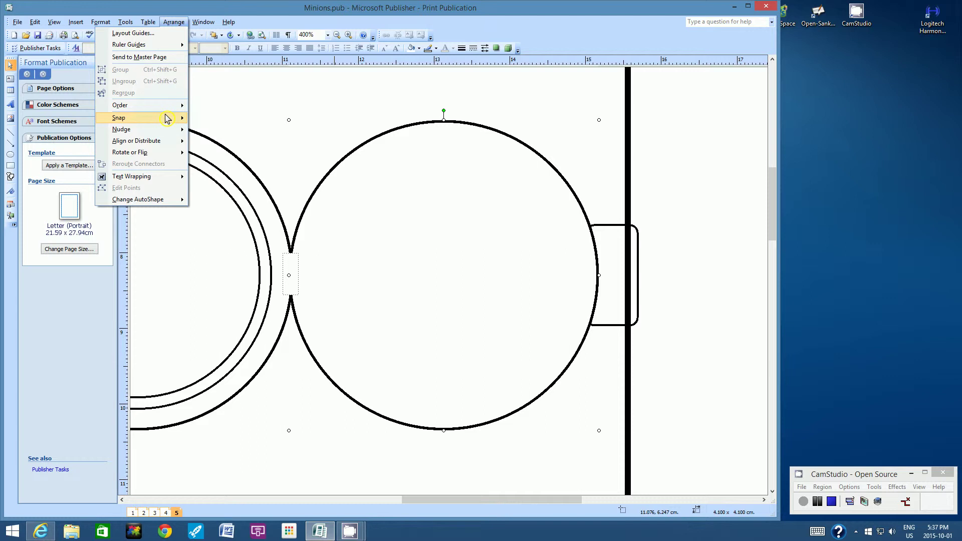
{"action": "mouse_move", "coordinate": [169, 108]}
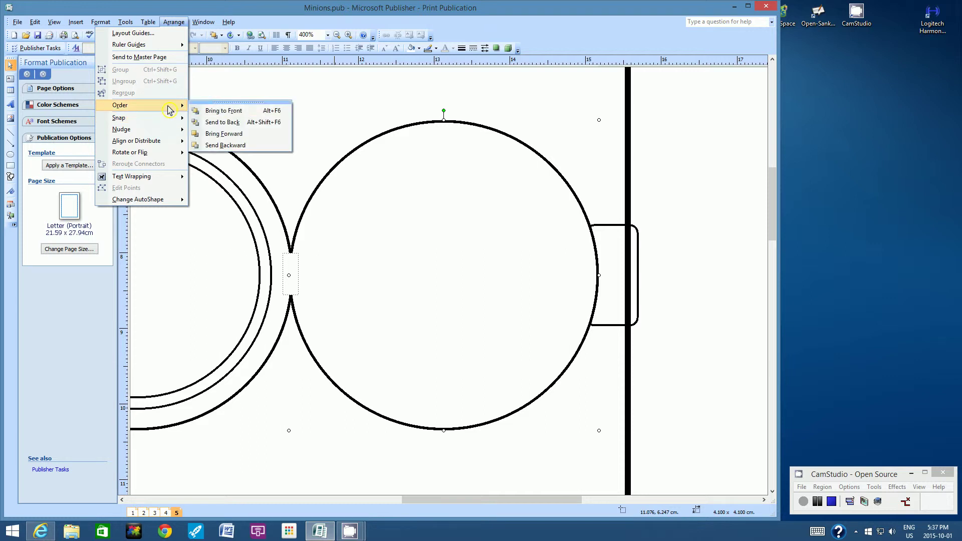
{"action": "left_click", "coordinate": [242, 124]}
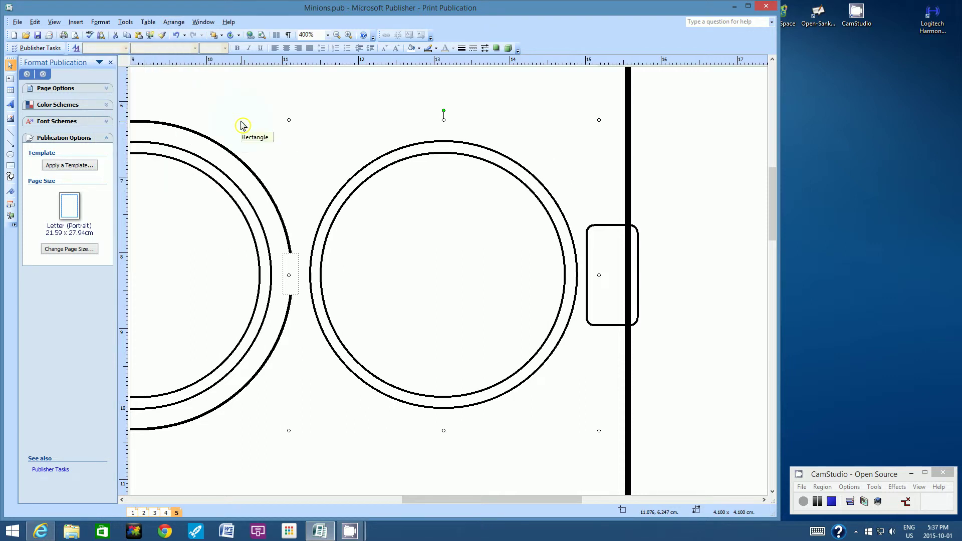
Step: Undo the send-to-back and the white fill of the right goggle's outer circle
{"action": "left_click", "coordinate": [176, 23]}
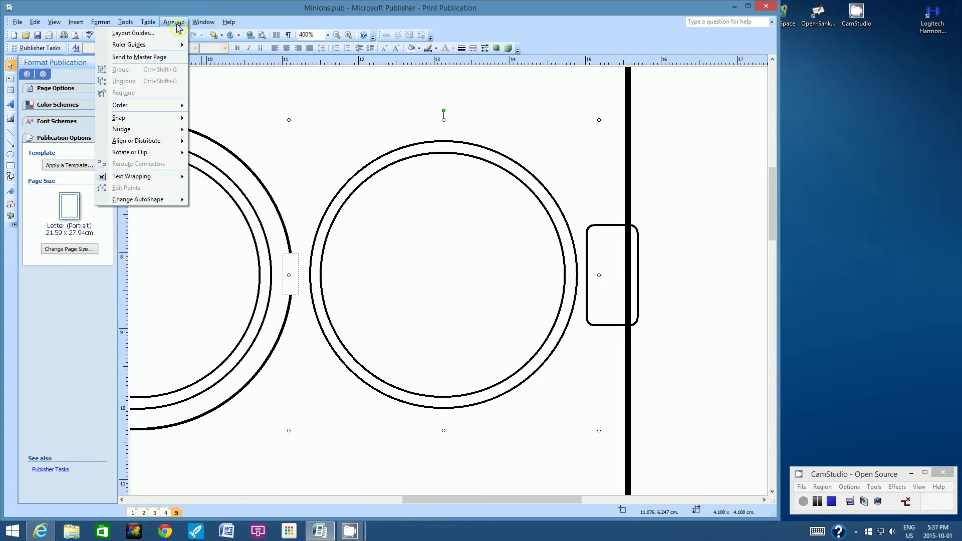
{"action": "left_click", "coordinate": [34, 24]}
{"action": "left_click", "coordinate": [35, 22]}
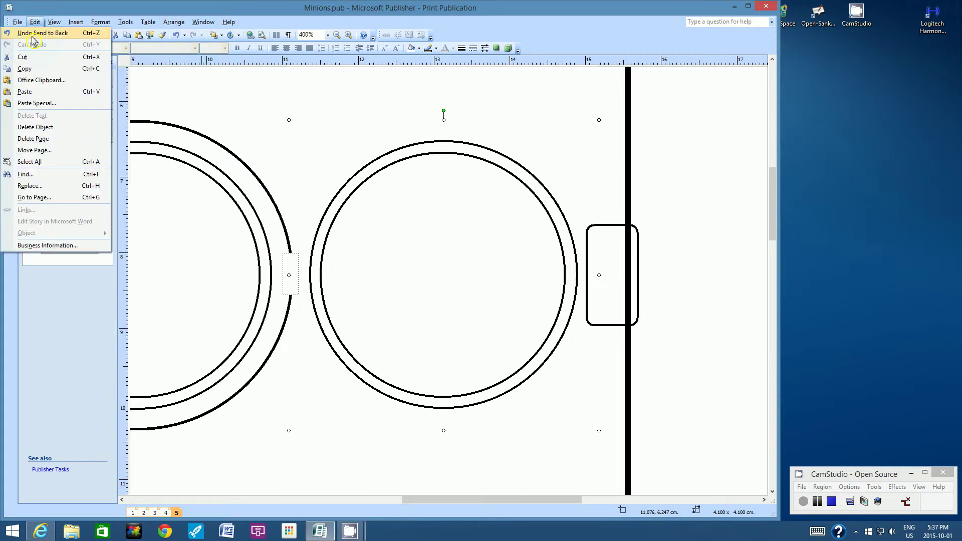
{"action": "left_click", "coordinate": [32, 35]}
{"action": "left_click", "coordinate": [34, 23]}
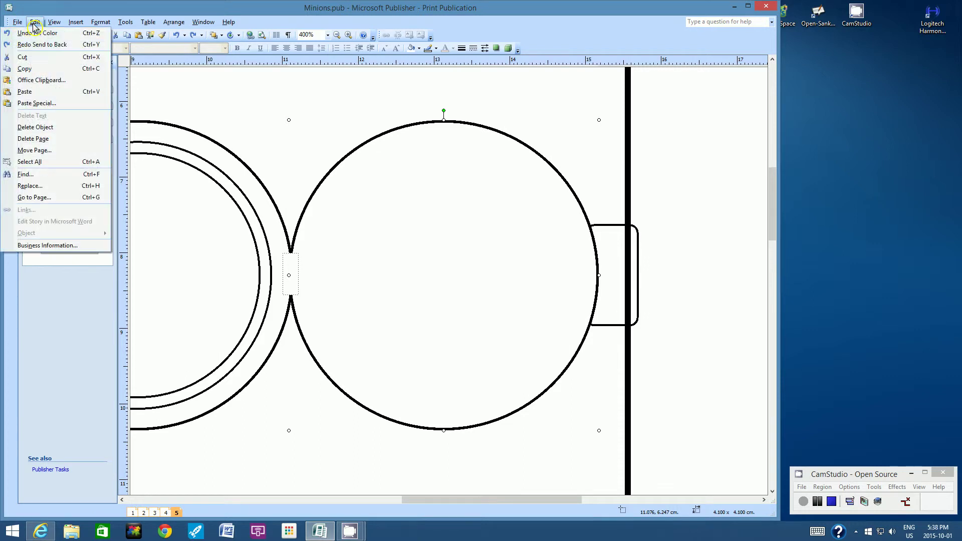
{"action": "left_click", "coordinate": [36, 32]}
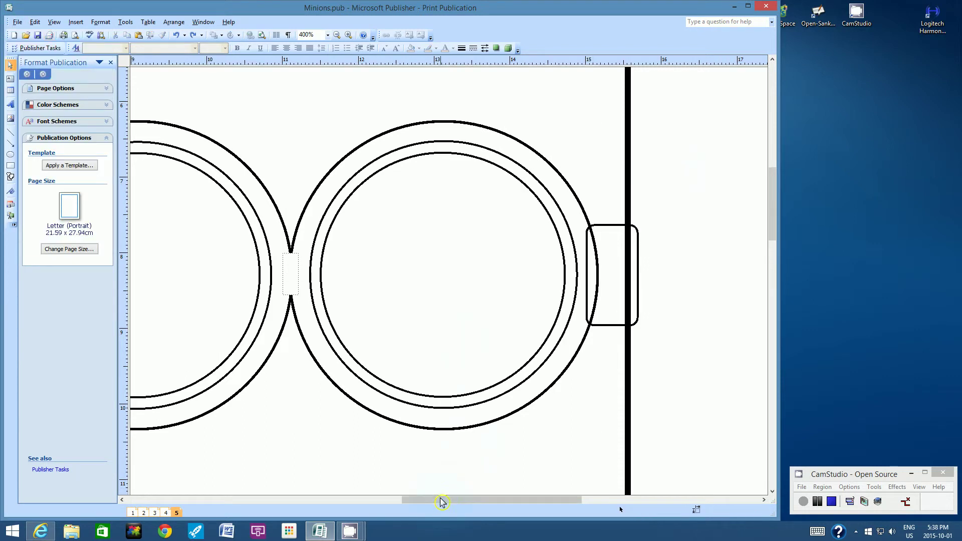
Step: Try grouping the circles of both goggles with the rounded strap rectangle and moving the group left off the minion's body
{"action": "left_click_drag", "start_coordinate": [442, 501], "coordinate": [419, 511]}
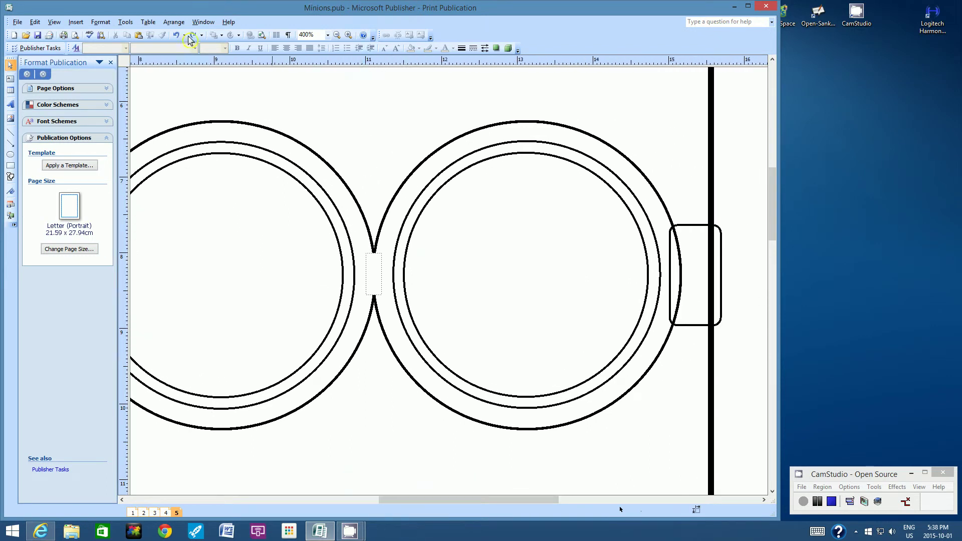
{"action": "left_click", "coordinate": [328, 34]}
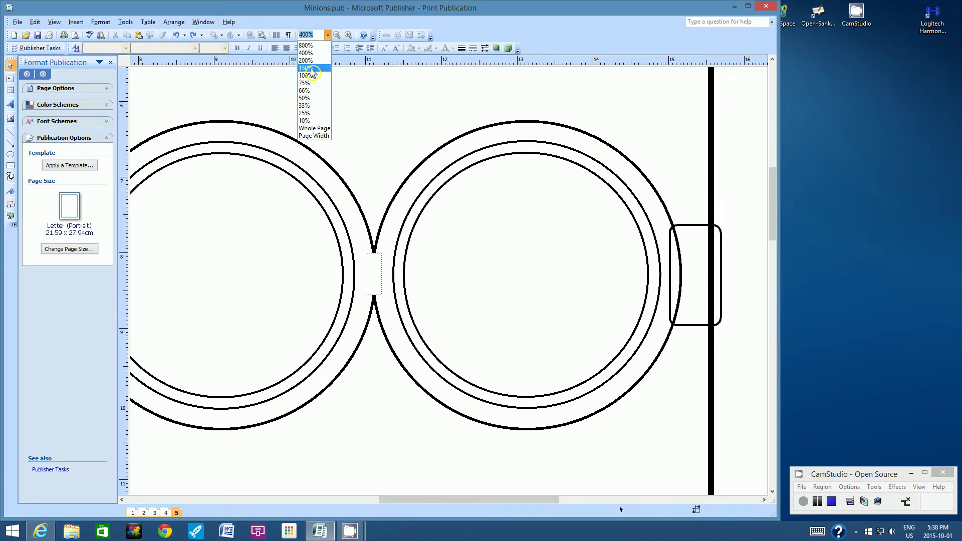
{"action": "left_click", "coordinate": [312, 68]}
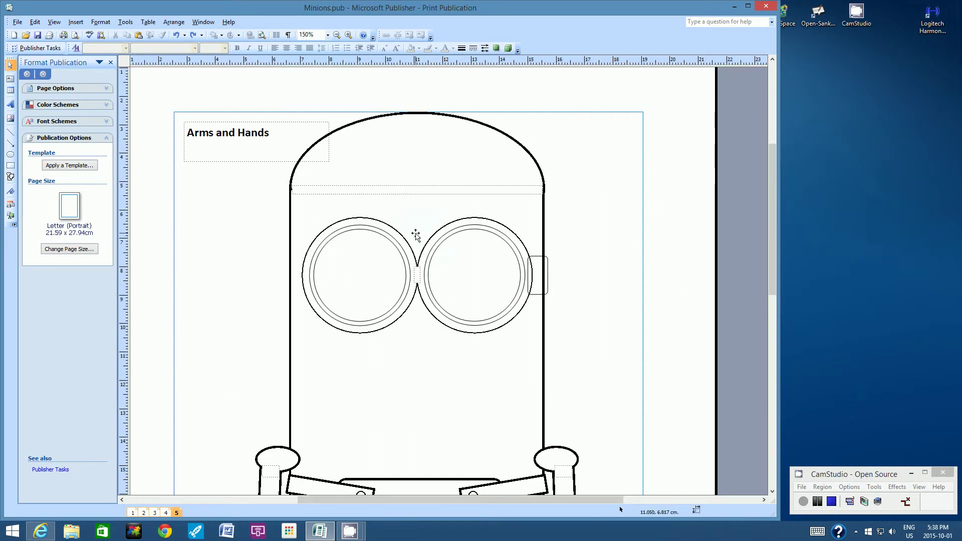
{"action": "left_click", "coordinate": [435, 232]}
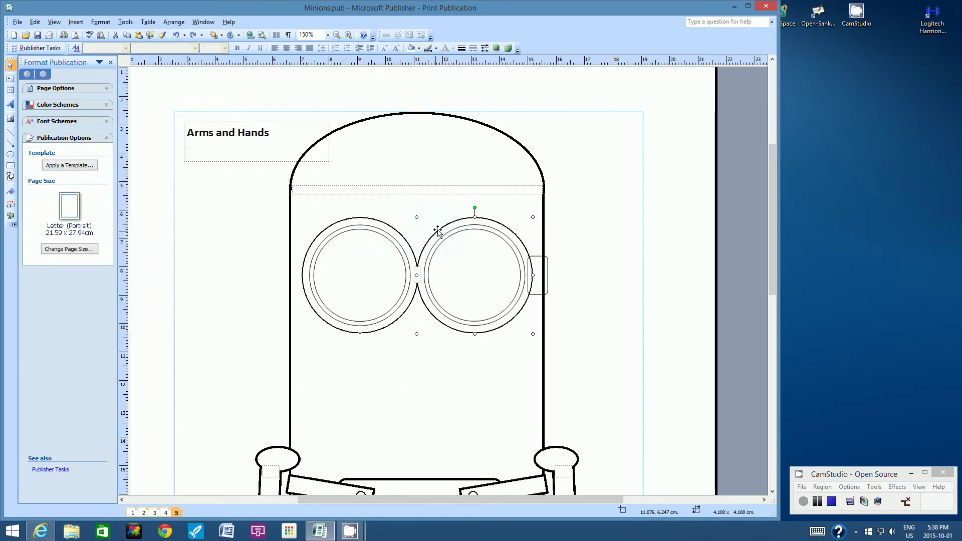
{"action": "key", "text": "ctrl+a"}
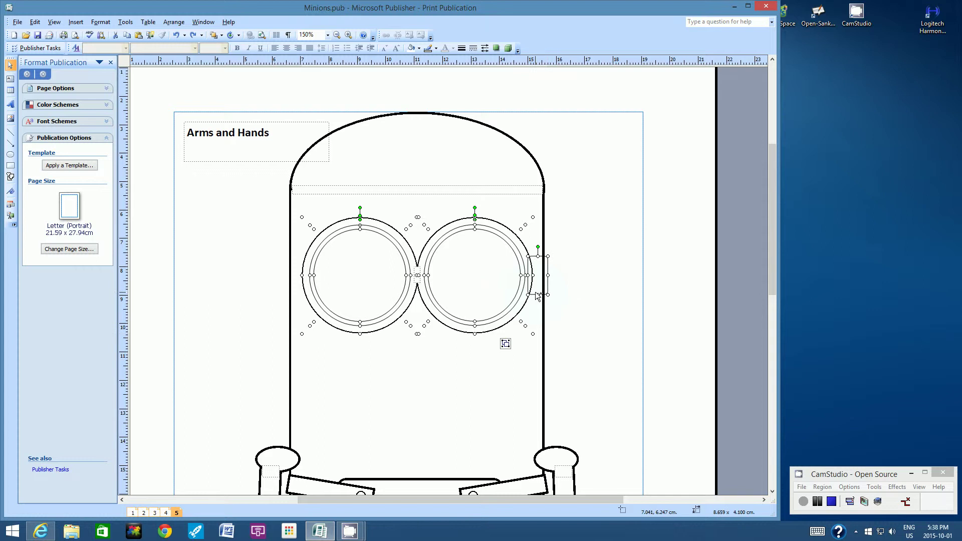
{"action": "left_click", "coordinate": [506, 346]}
{"action": "left_click", "coordinate": [507, 346]}
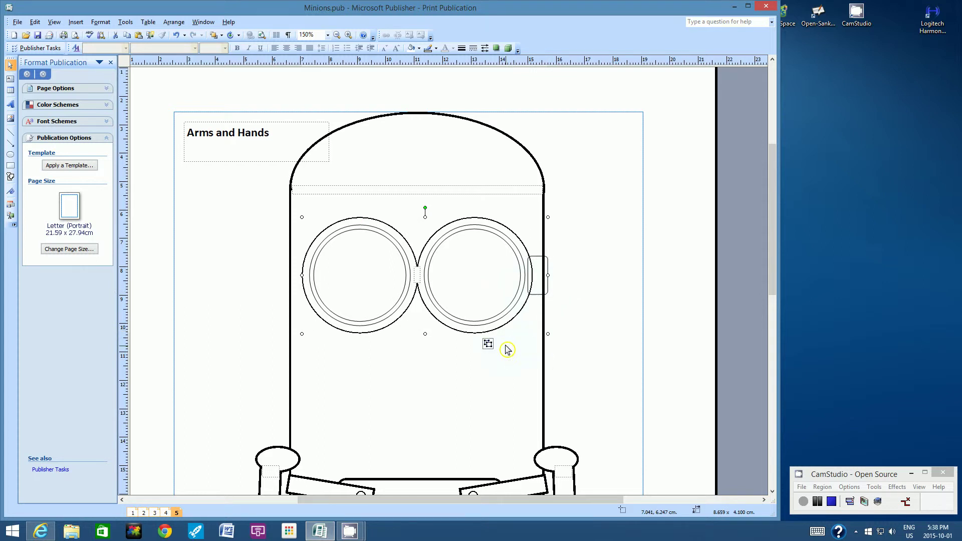
{"action": "left_click", "coordinate": [627, 260]}
{"action": "left_click_drag", "start_coordinate": [331, 226], "coordinate": [184, 213]}
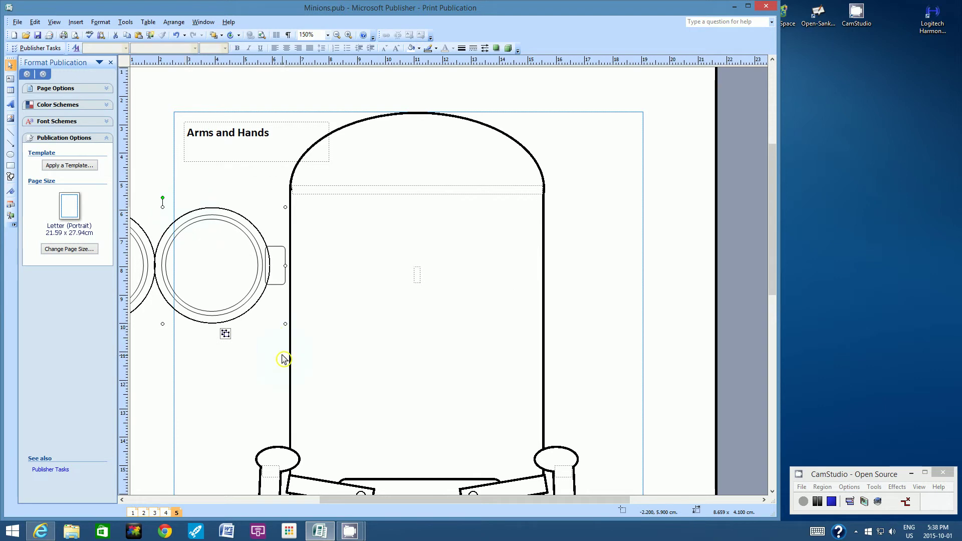
Step: Undo the move and the grouping of the goggle shapes
{"action": "left_click", "coordinate": [38, 22]}
{"action": "left_click", "coordinate": [42, 33]}
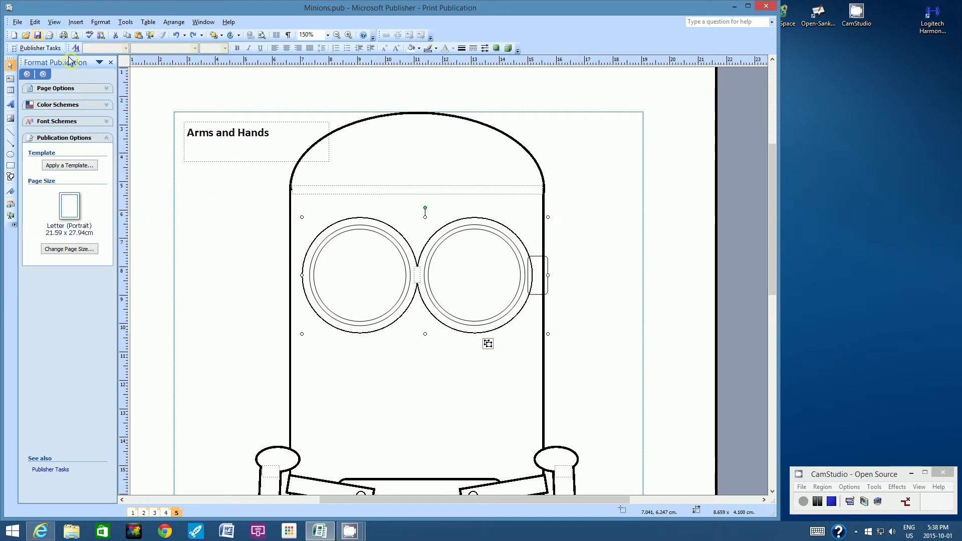
{"action": "left_click", "coordinate": [35, 22]}
{"action": "left_click", "coordinate": [40, 33]}
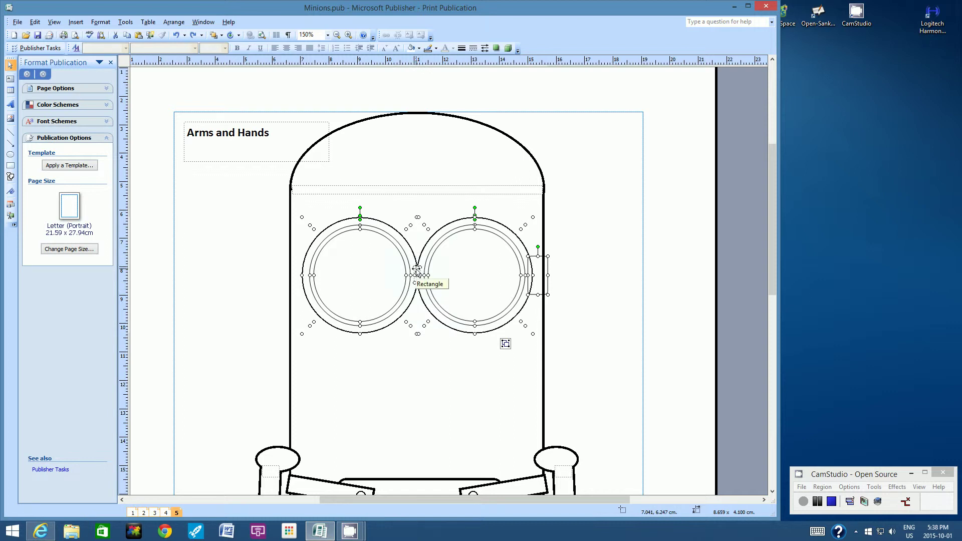
Step: Group the goggle circles, rounded strap rectangle and small white connecting rectangle, and move the group to the left of the minion's body
{"action": "left_click", "coordinate": [505, 344]}
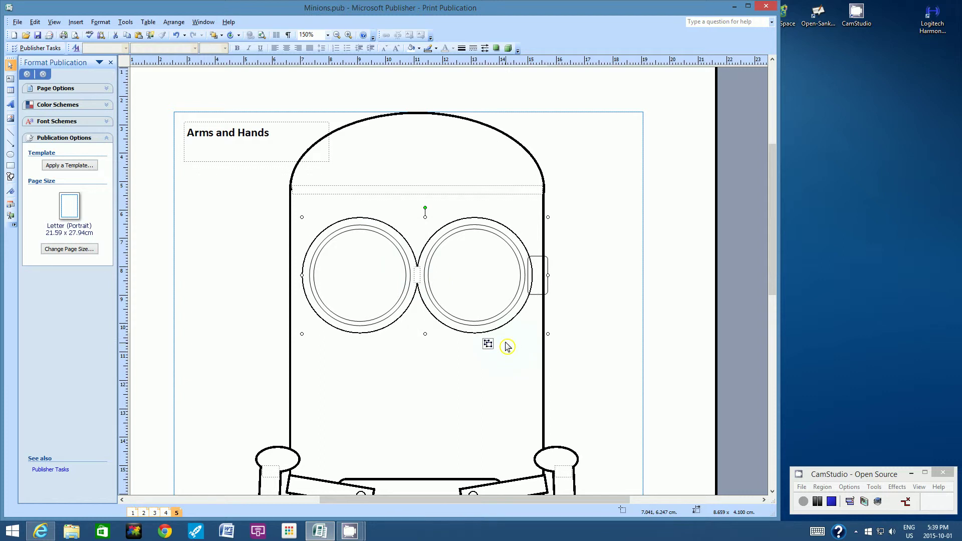
{"action": "left_click_drag", "start_coordinate": [329, 230], "coordinate": [209, 294]}
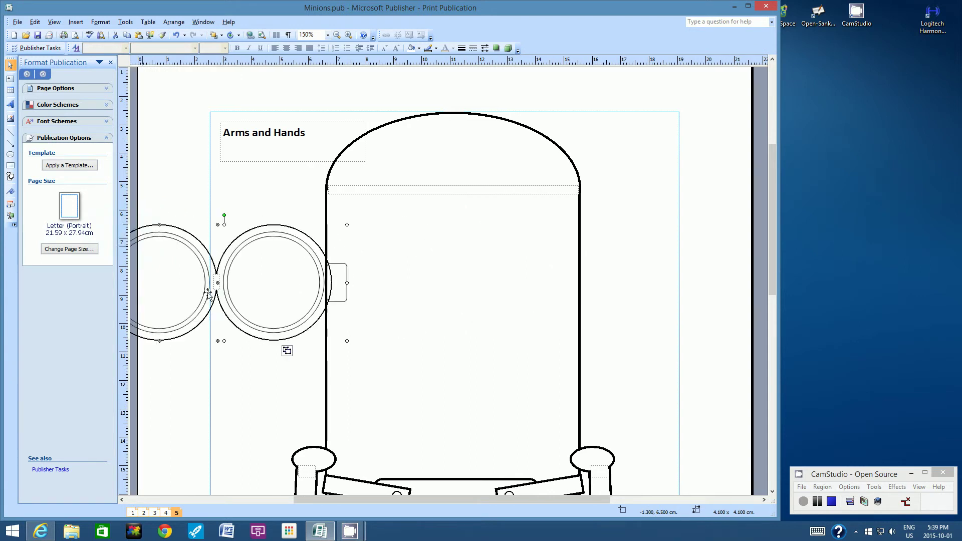
{"action": "left_click_drag", "start_coordinate": [308, 498], "coordinate": [270, 497]}
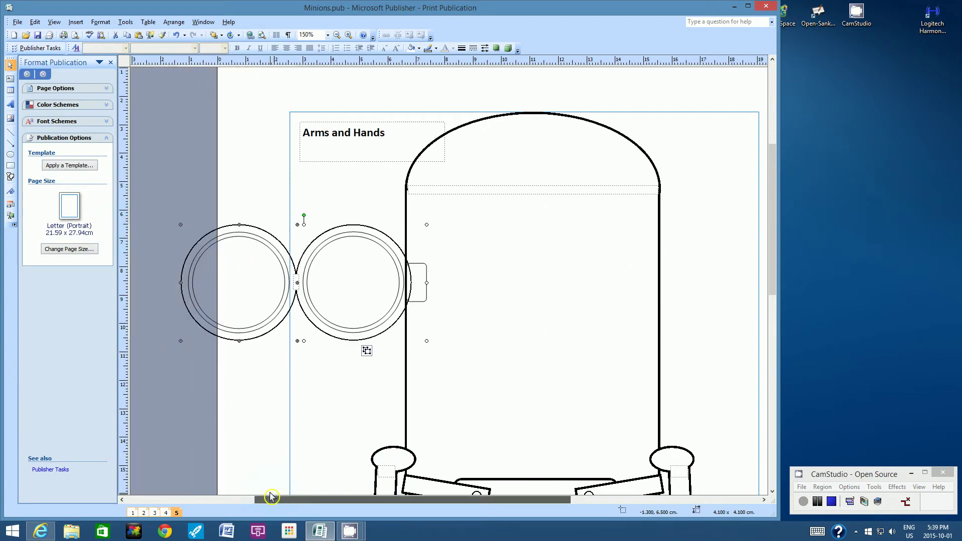
{"action": "left_click_drag", "start_coordinate": [275, 311], "coordinate": [245, 309]}
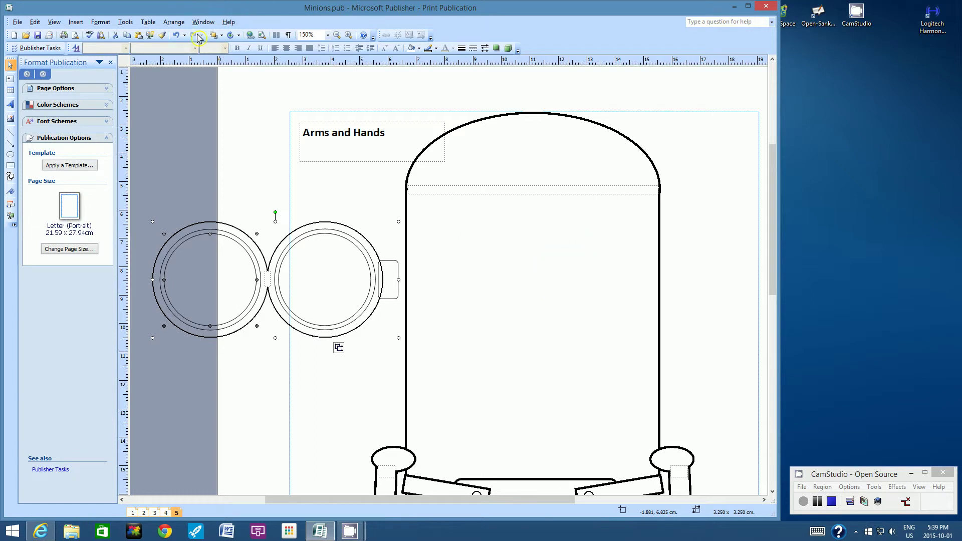
Step: Ungroup the goggles and send the rounded rectangle beside the right goggle to the back
{"action": "left_click", "coordinate": [328, 35]}
{"action": "left_click", "coordinate": [311, 60]}
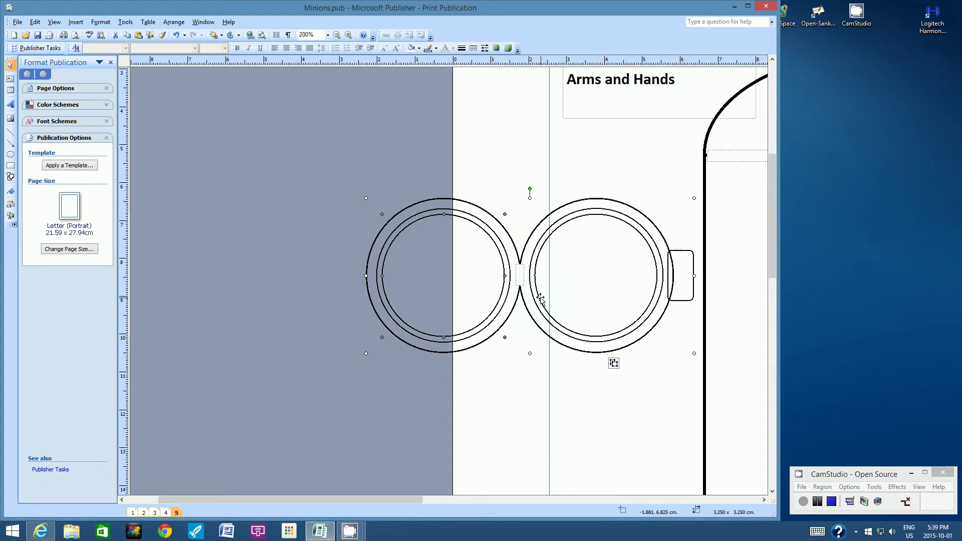
{"action": "left_click", "coordinate": [328, 35]}
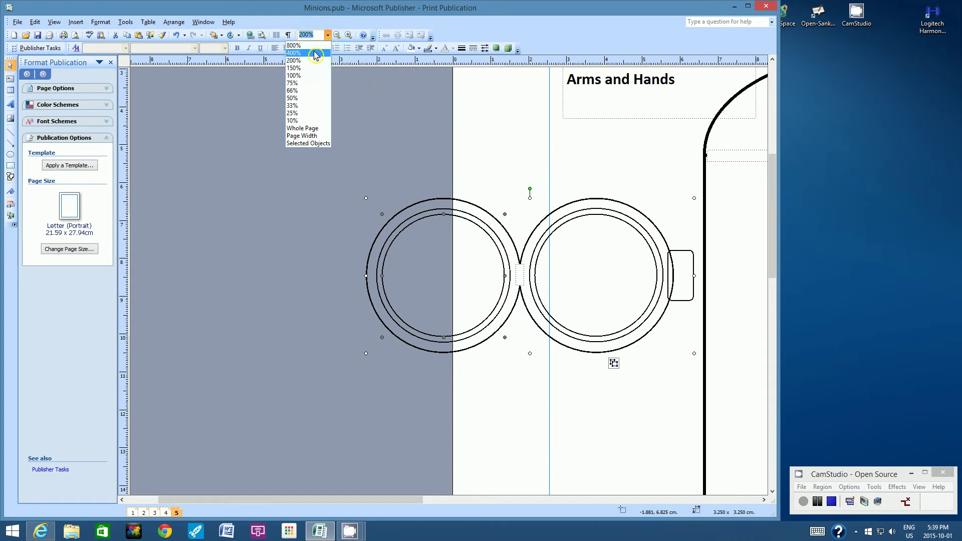
{"action": "left_click", "coordinate": [312, 53]}
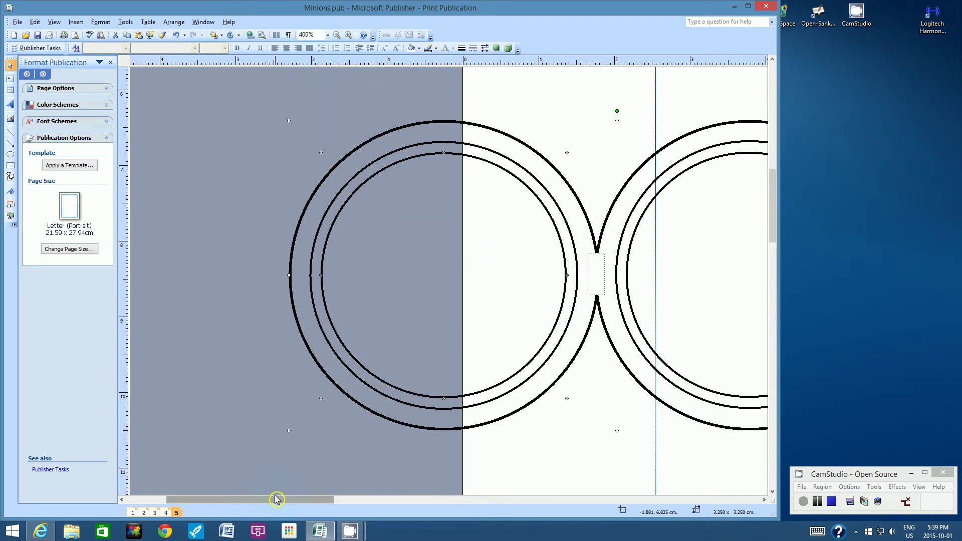
{"action": "left_click_drag", "start_coordinate": [276, 500], "coordinate": [326, 503]}
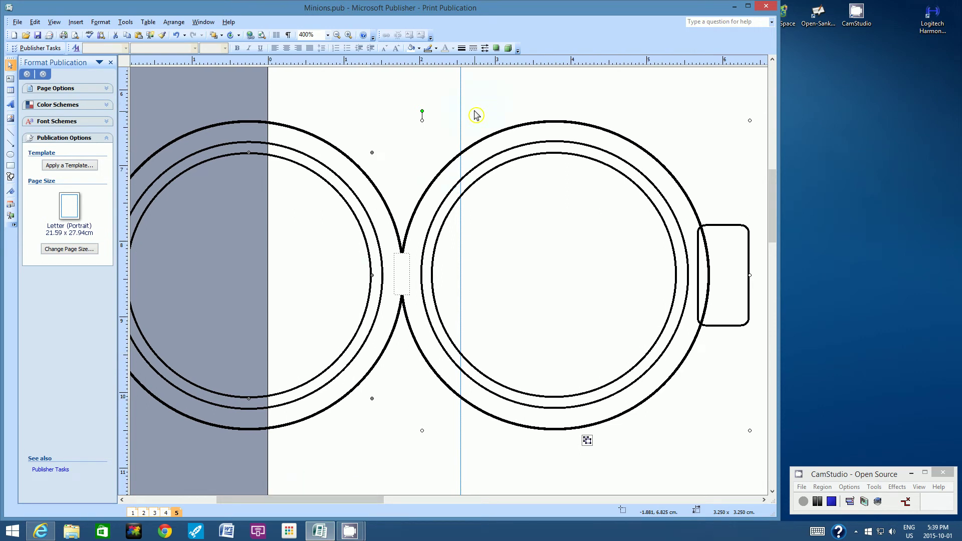
{"action": "left_click", "coordinate": [462, 153]}
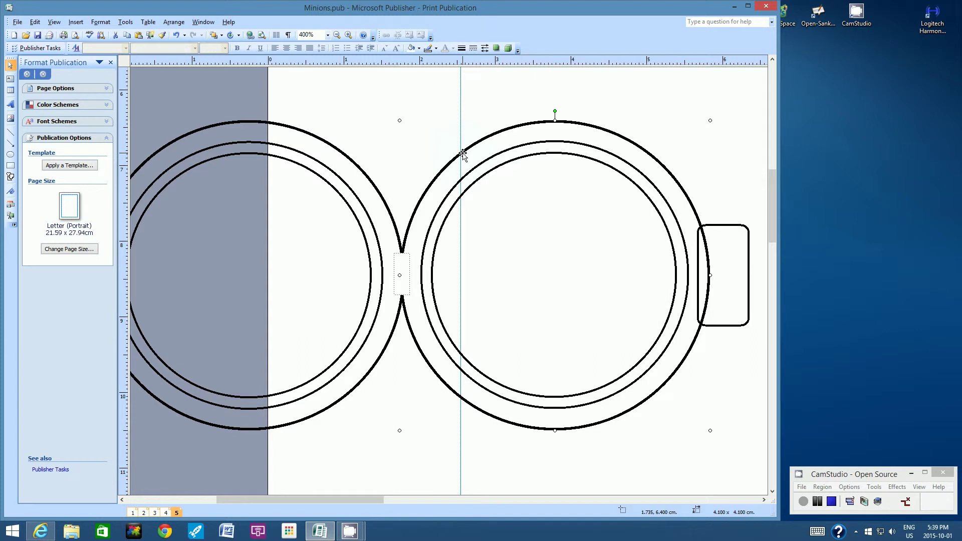
{"action": "left_click", "coordinate": [738, 227]}
{"action": "left_click", "coordinate": [172, 22]}
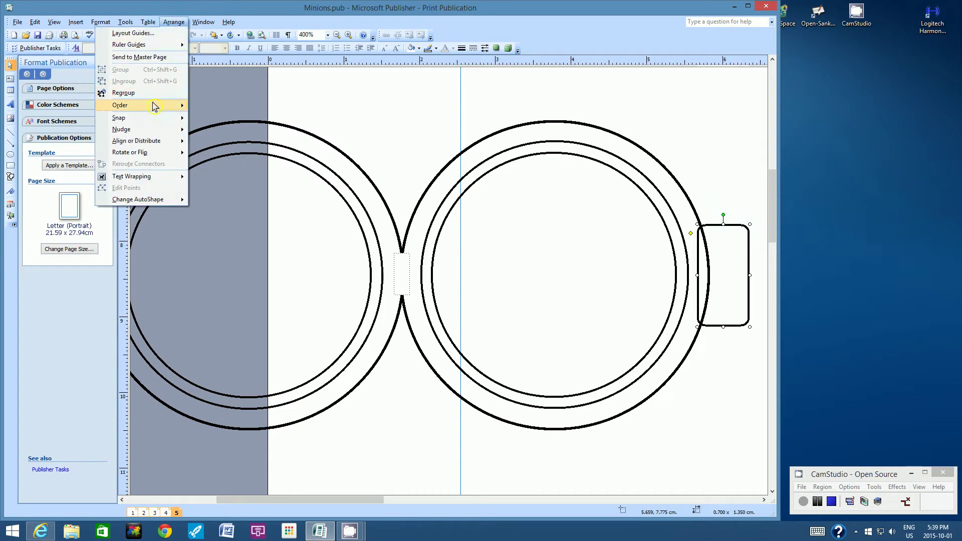
{"action": "mouse_move", "coordinate": [165, 105]}
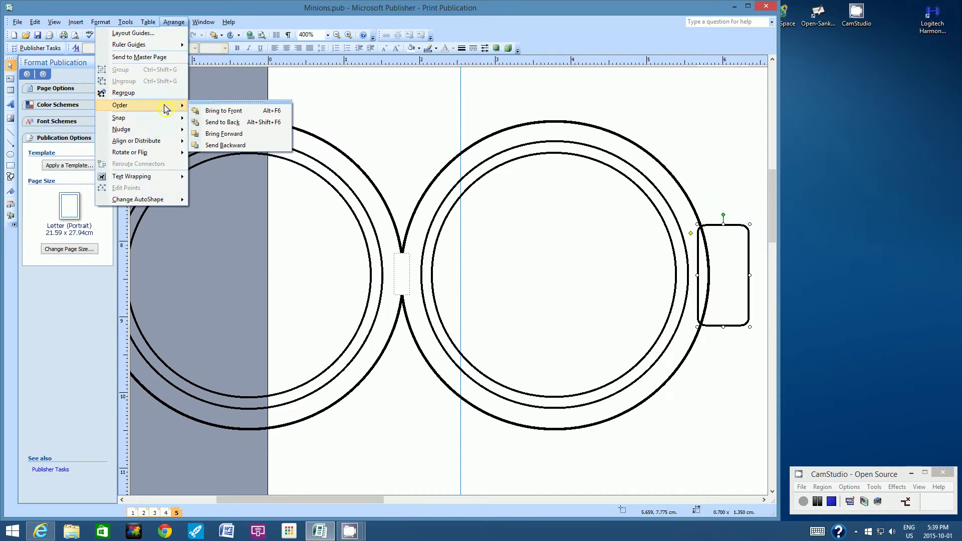
{"action": "left_click", "coordinate": [223, 122]}
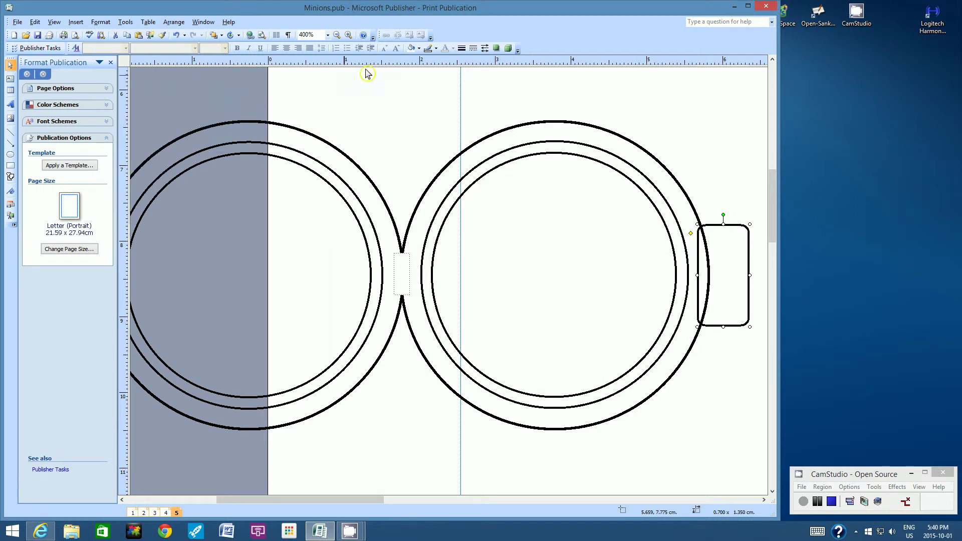
Step: Fill the right goggle's outer circle with white and send it backward twice, behind both inner circles
{"action": "left_click", "coordinate": [532, 128]}
{"action": "left_click", "coordinate": [411, 52]}
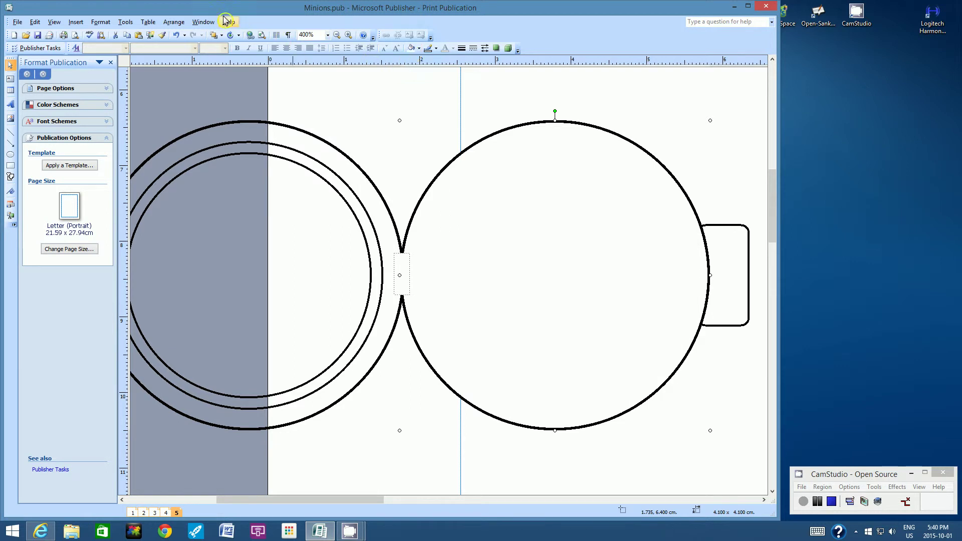
{"action": "left_click", "coordinate": [173, 23]}
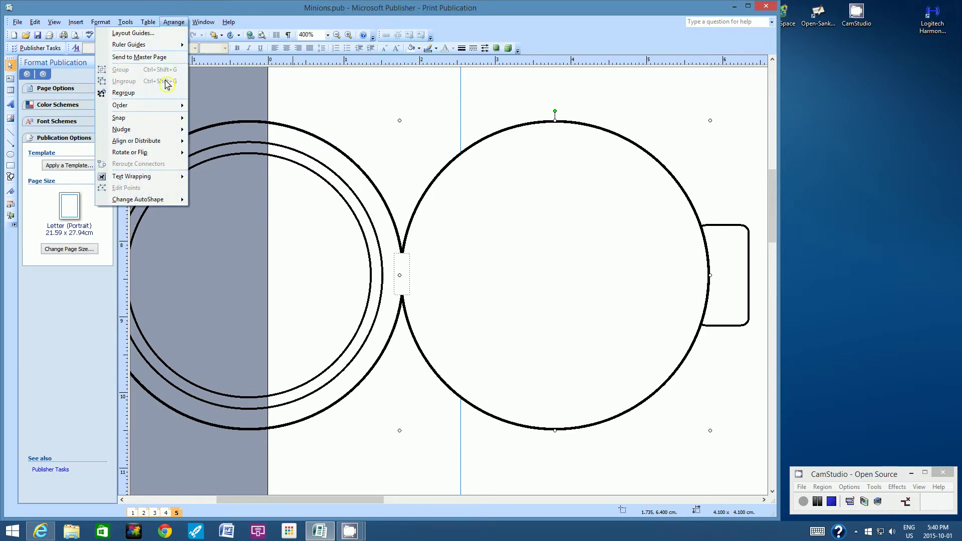
{"action": "mouse_move", "coordinate": [163, 108]}
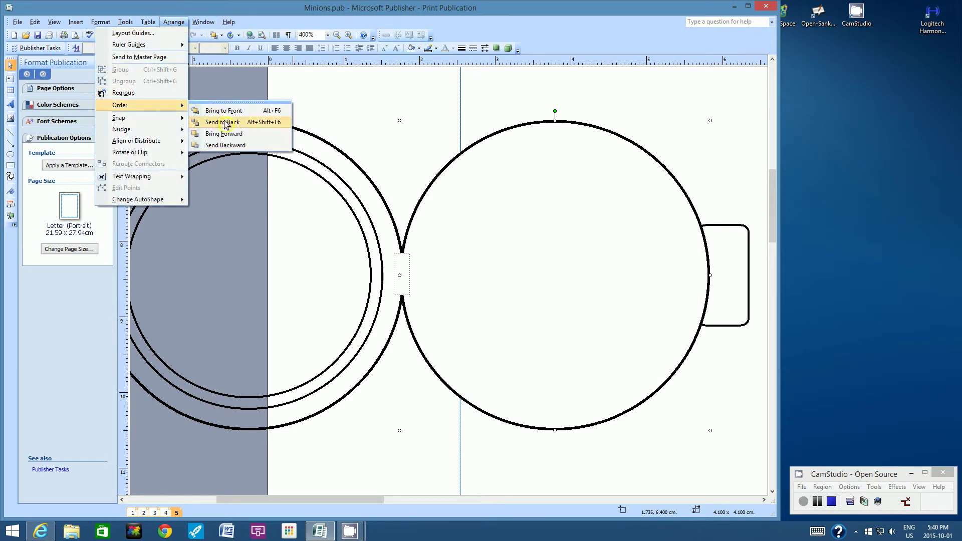
{"action": "left_click", "coordinate": [243, 145]}
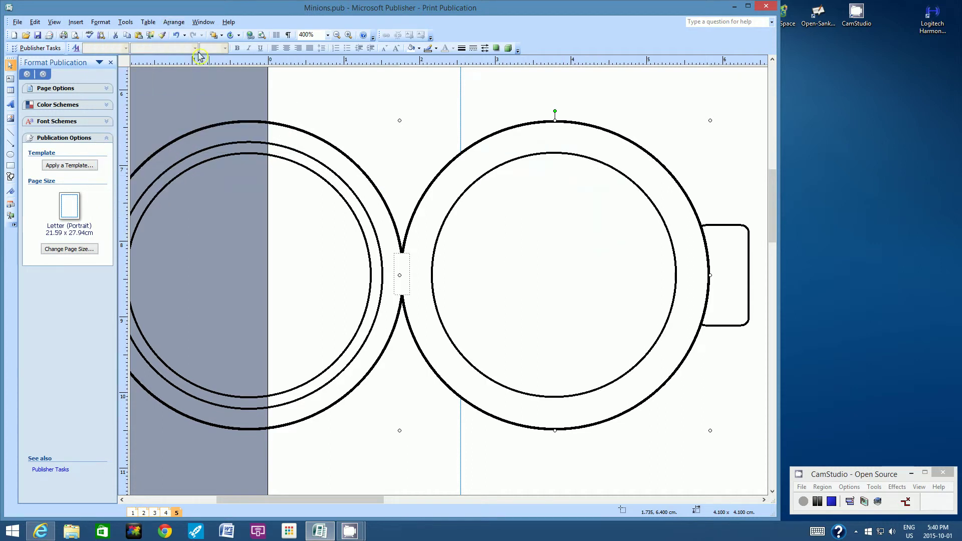
{"action": "left_click", "coordinate": [175, 24]}
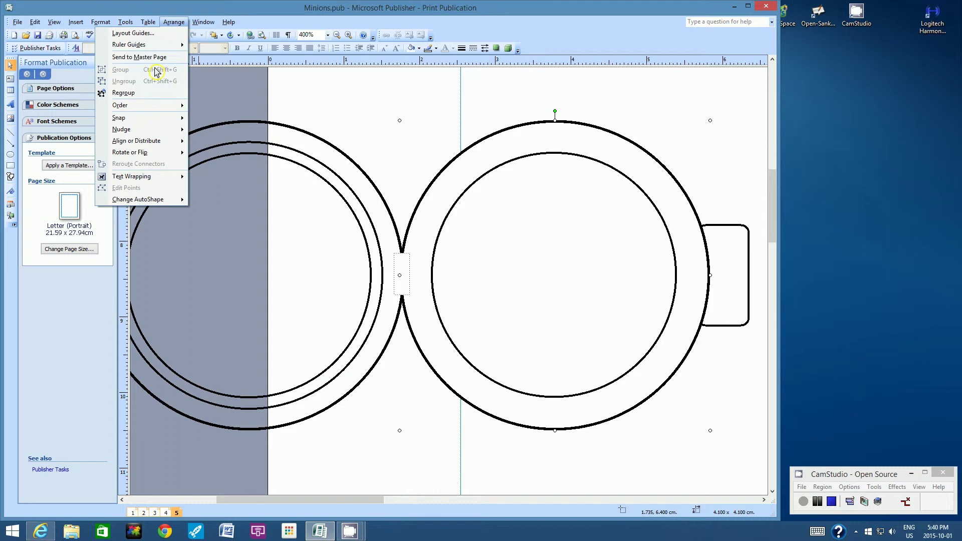
{"action": "mouse_move", "coordinate": [161, 106]}
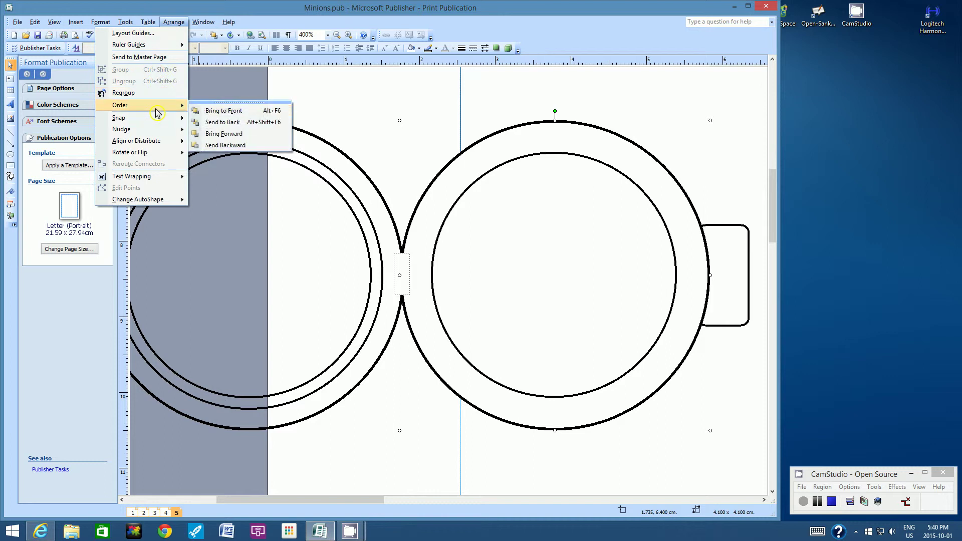
{"action": "left_click", "coordinate": [237, 146]}
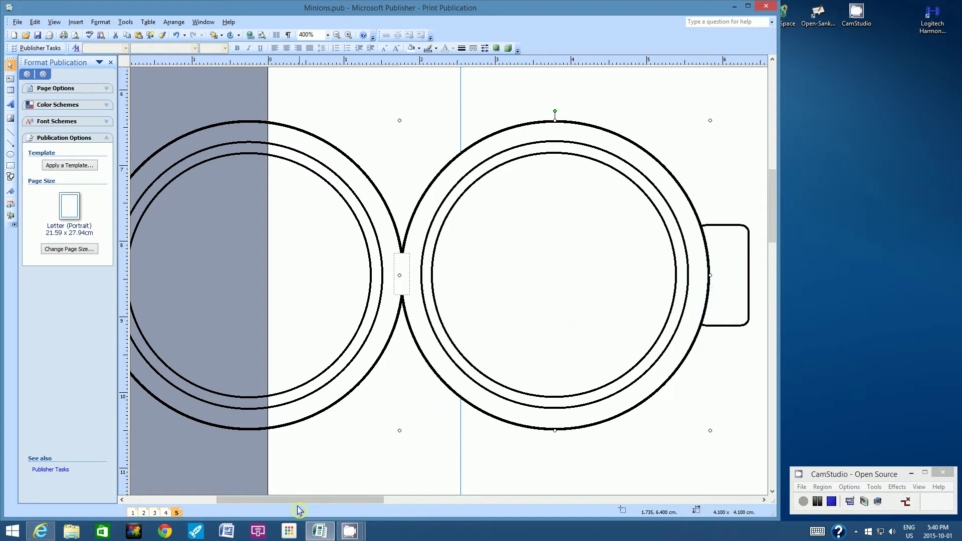
Step: Copy the right goggle's rounded strap rectangle and place the duplicate across the left goggle's outer edge
{"action": "mouse_move", "coordinate": [301, 501]}
{"action": "left_mouse_down"}
{"action": "mouse_move", "coordinate": [286, 502]}
{"action": "mouse_move", "coordinate": [309, 509]}
{"action": "left_mouse_up"}
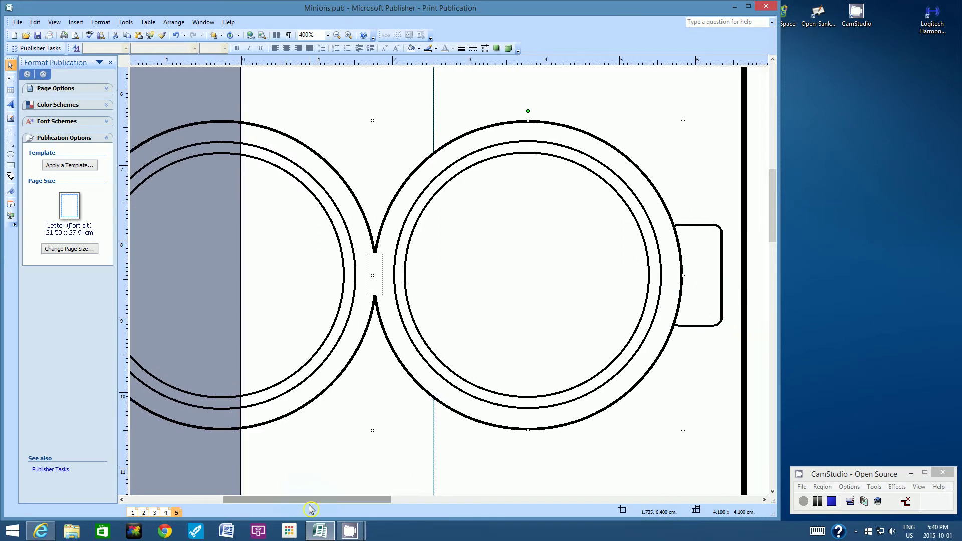
{"action": "left_click", "coordinate": [715, 398]}
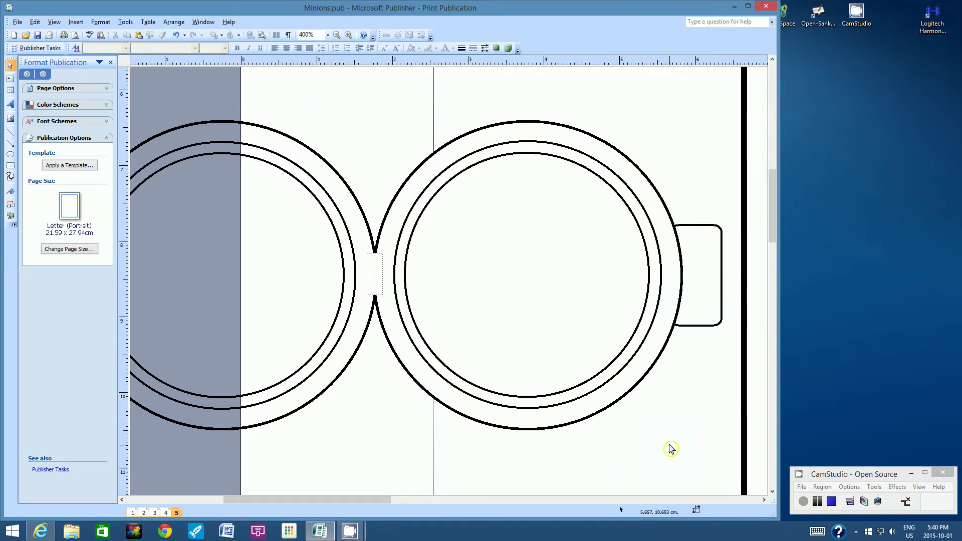
{"action": "left_click", "coordinate": [710, 327]}
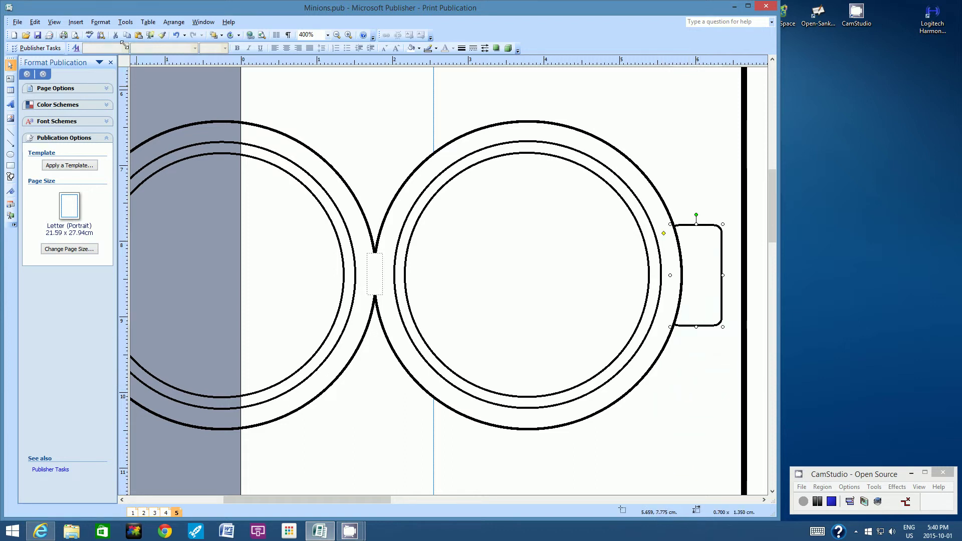
{"action": "left_click", "coordinate": [34, 21]}
{"action": "left_click", "coordinate": [29, 72]}
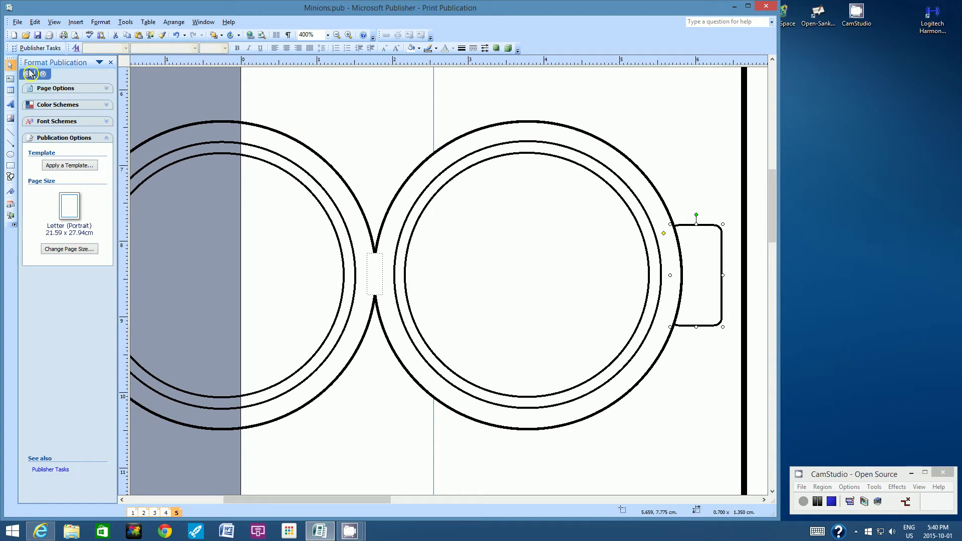
{"action": "left_click_drag", "start_coordinate": [269, 500], "coordinate": [233, 501]}
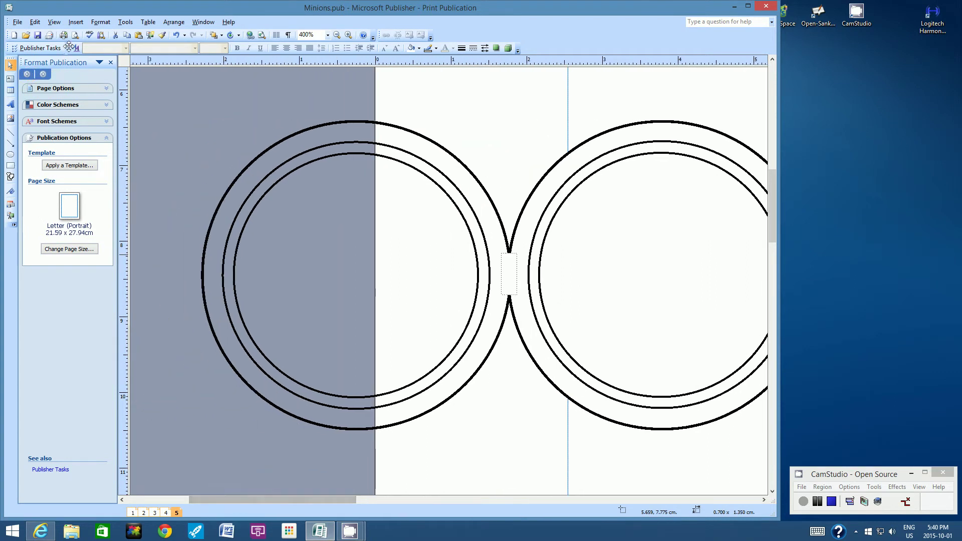
{"action": "left_click", "coordinate": [35, 21]}
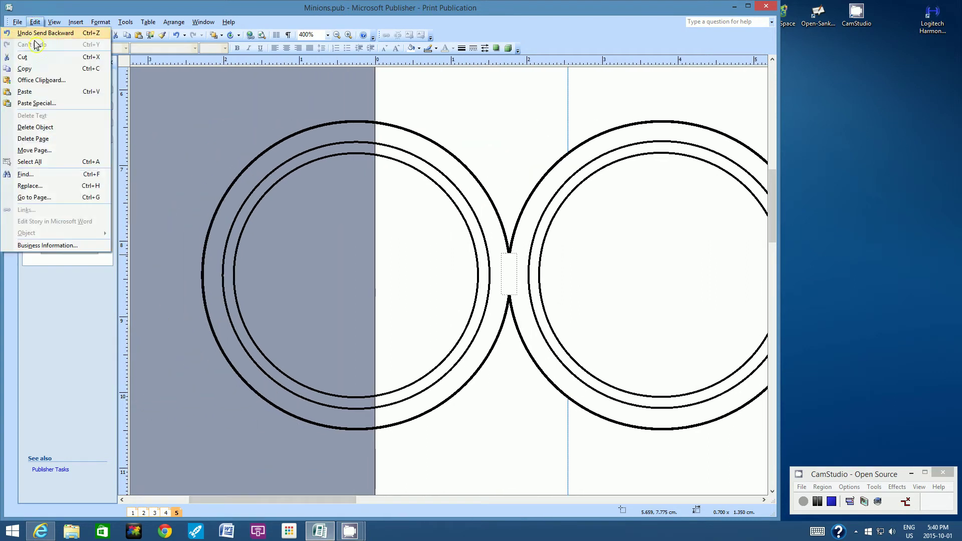
{"action": "left_click", "coordinate": [30, 91]}
{"action": "left_click_drag", "start_coordinate": [432, 254], "coordinate": [175, 256]}
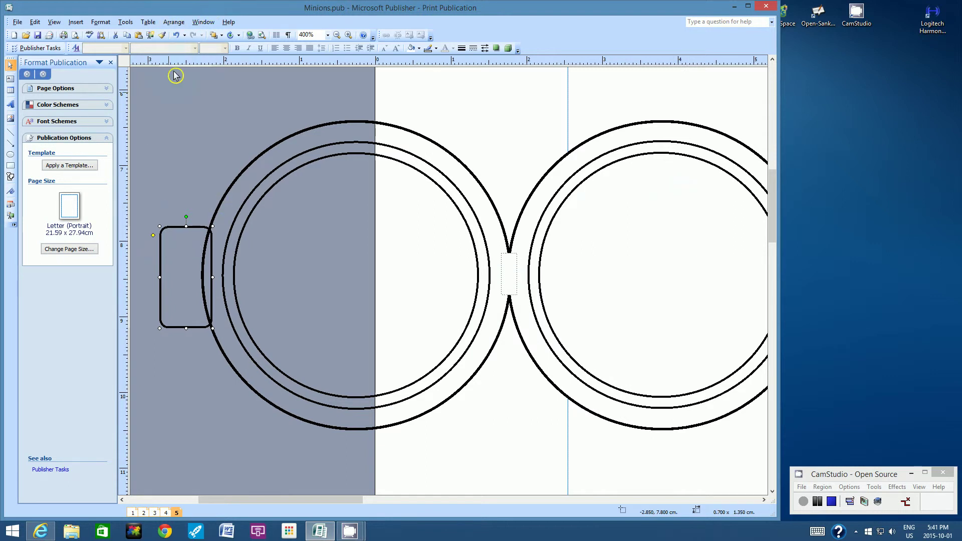
Step: Send the left strap rectangle to the back of the stacking order
{"action": "left_click", "coordinate": [183, 23]}
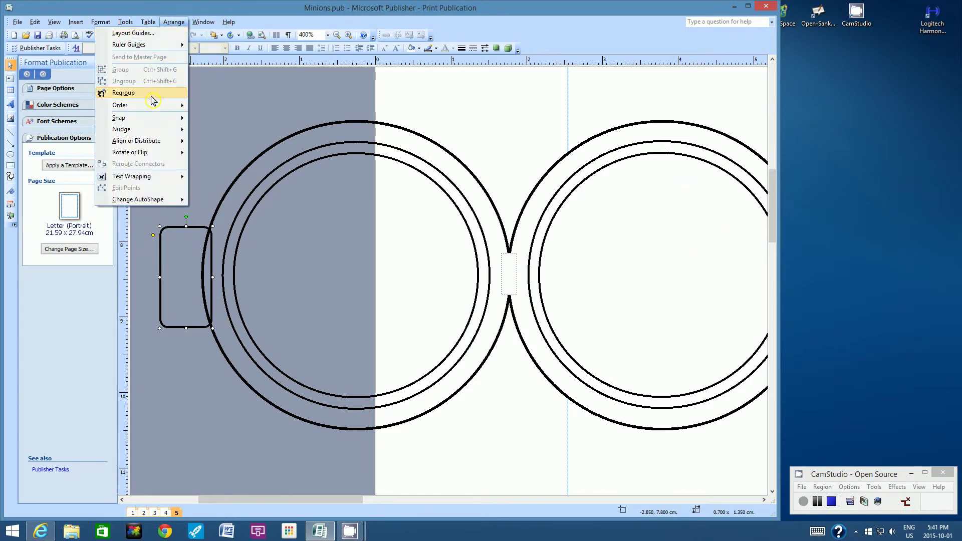
{"action": "mouse_move", "coordinate": [156, 108]}
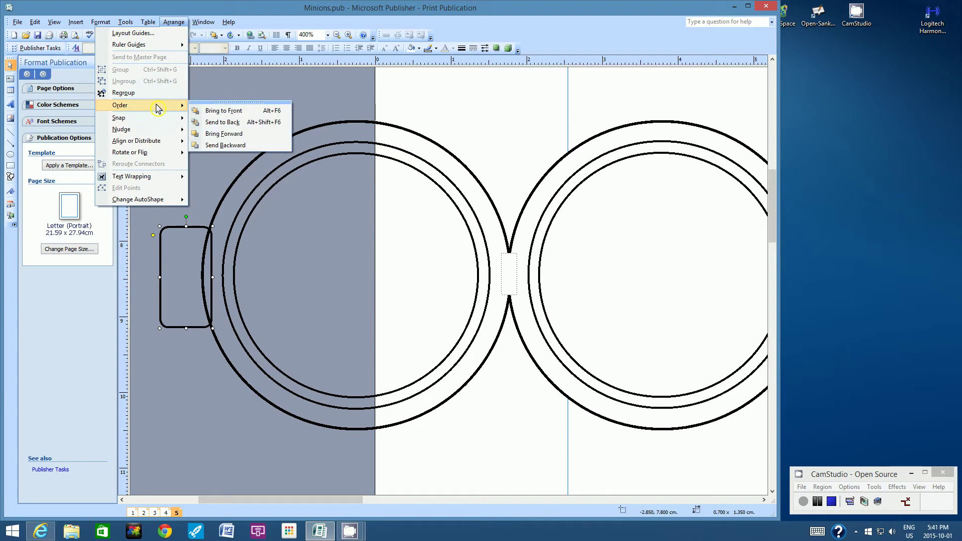
{"action": "left_click", "coordinate": [232, 123]}
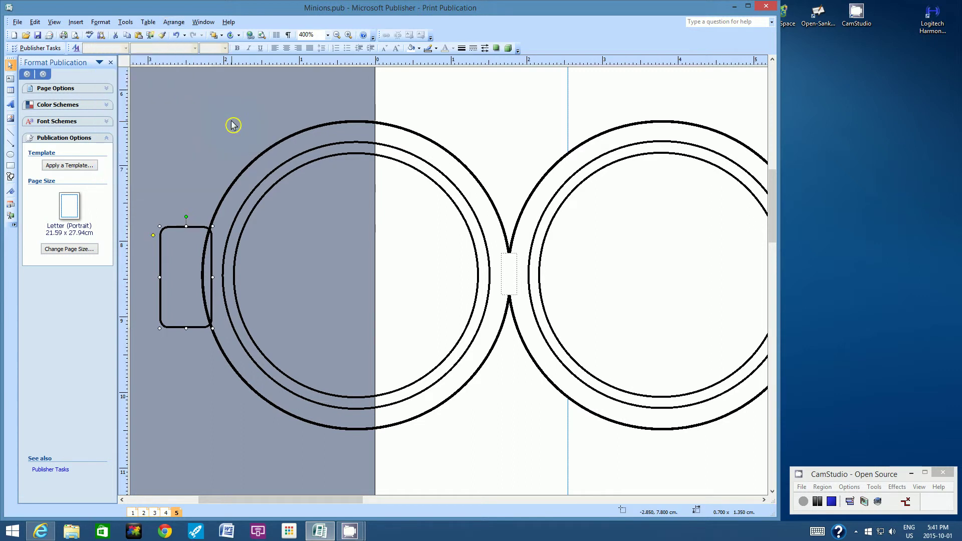
Step: Fill the left goggle's outer circle with white, keeping it behind both inner circles and in front of the strap
{"action": "left_click", "coordinate": [278, 145]}
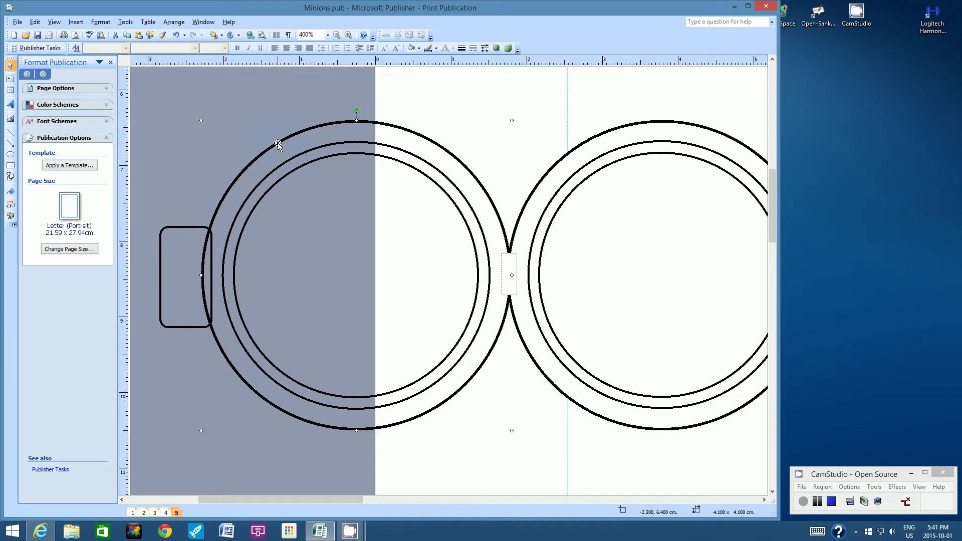
{"action": "left_click", "coordinate": [411, 49]}
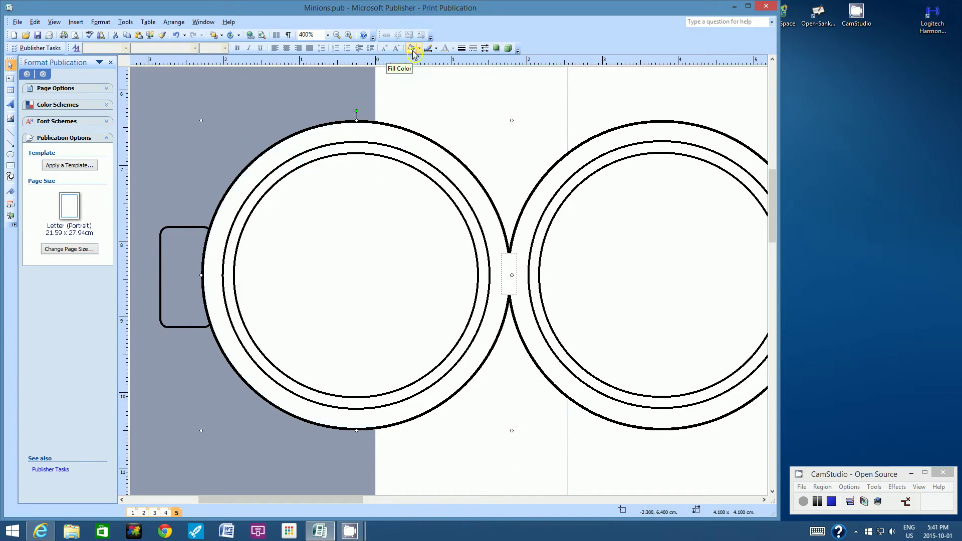
{"action": "left_click", "coordinate": [174, 22]}
{"action": "mouse_move", "coordinate": [206, 100]}
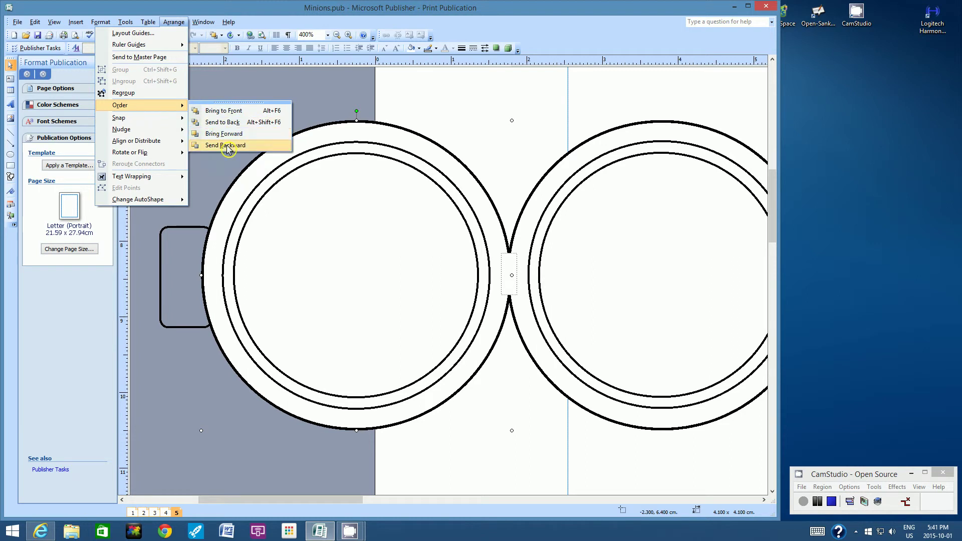
{"action": "left_click", "coordinate": [226, 151]}
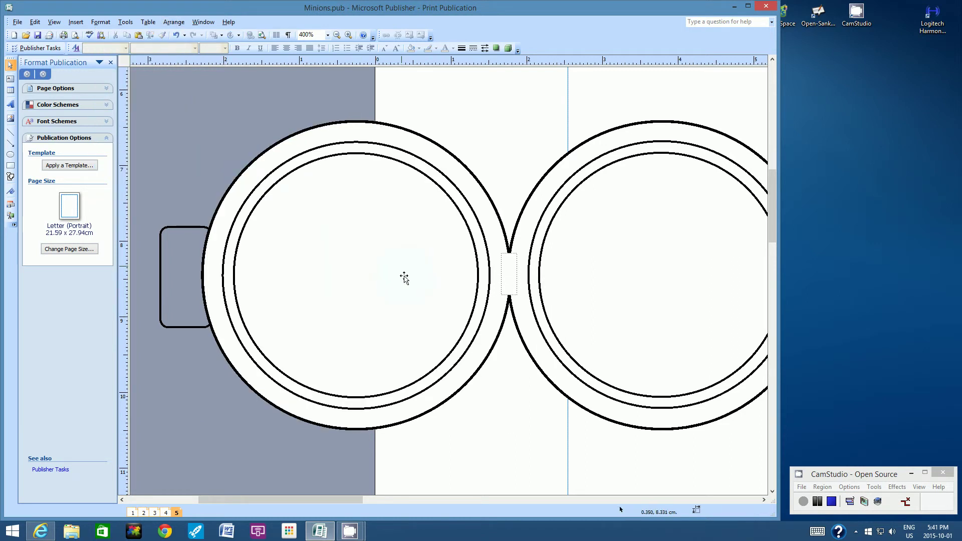
Step: Align the middles of the left and right strap rectangles with each other
{"action": "left_click", "coordinate": [337, 35]}
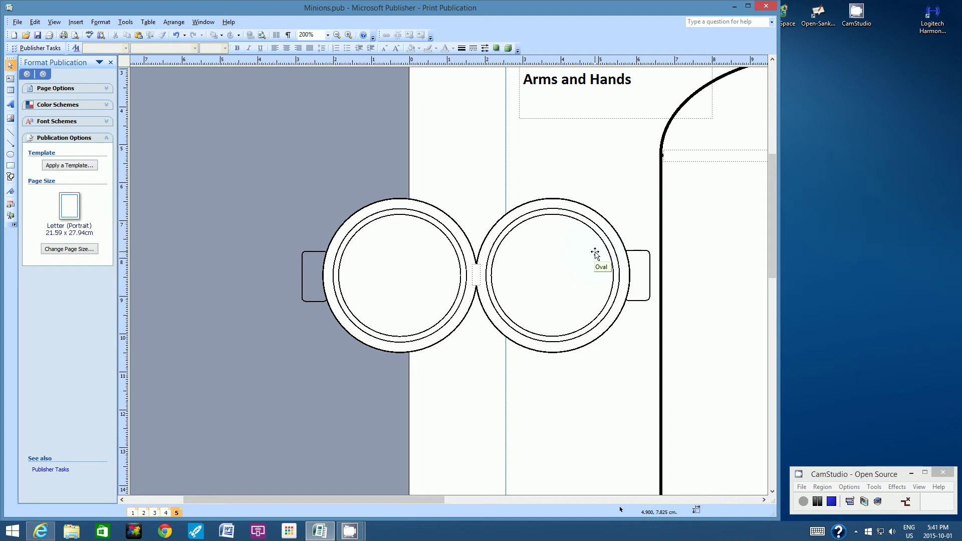
{"action": "left_click", "coordinate": [306, 266]}
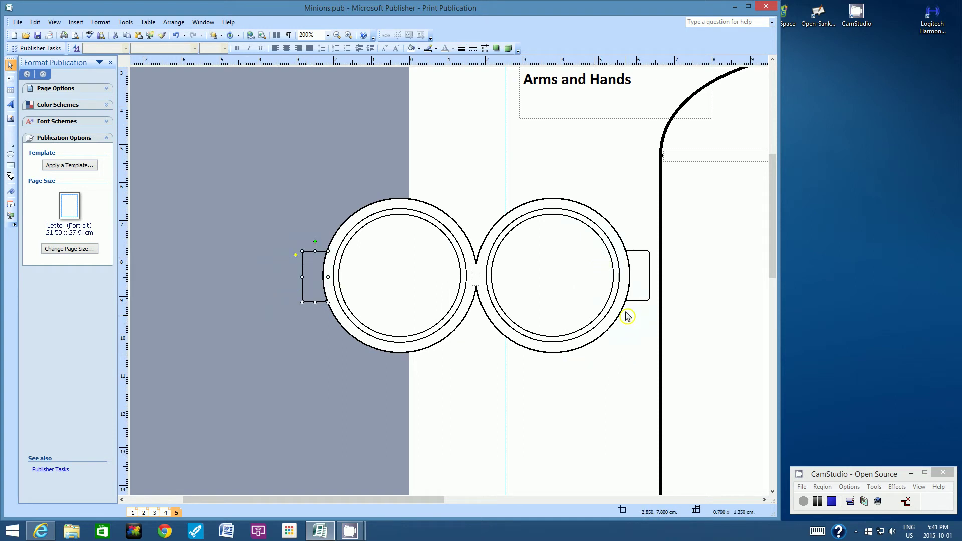
{"action": "left_click", "coordinate": [647, 276], "text": "shift"}
{"action": "left_click", "coordinate": [173, 22]}
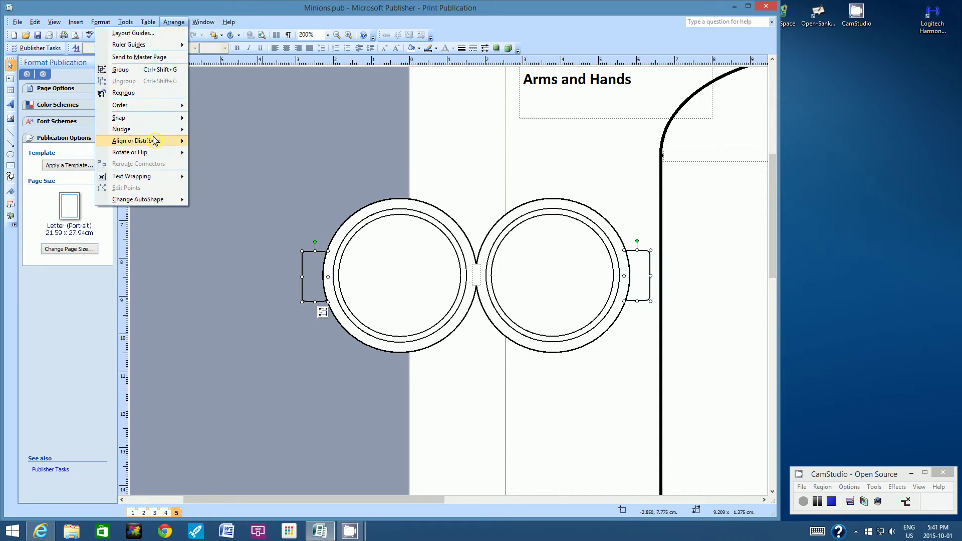
{"action": "mouse_move", "coordinate": [155, 142]}
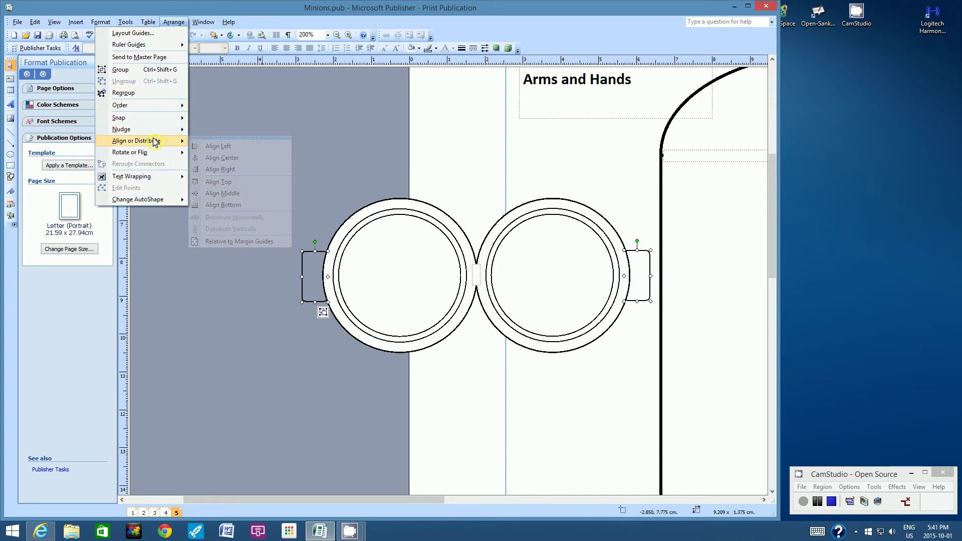
{"action": "left_click", "coordinate": [222, 193]}
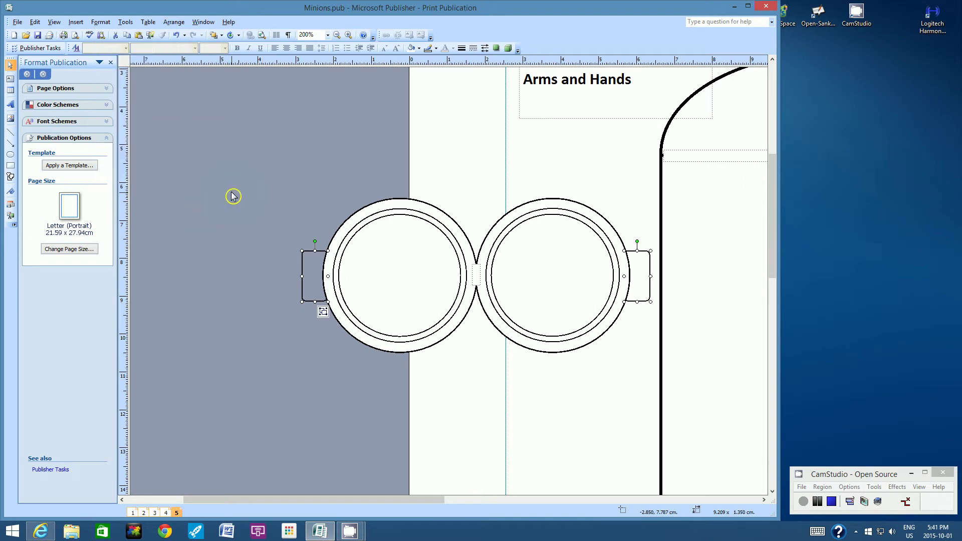
{"action": "left_click", "coordinate": [245, 180]}
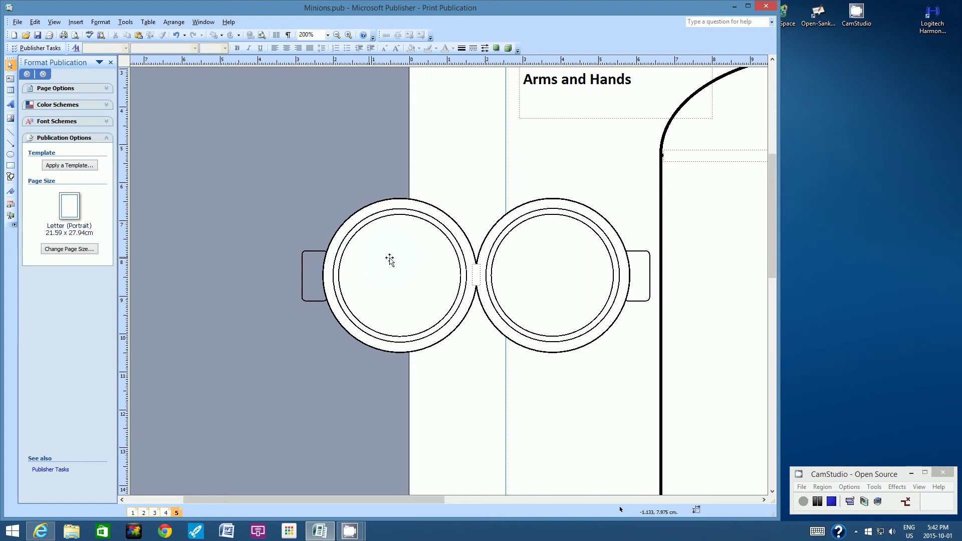
Step: Draw an eye circle about 0.95 cm wide near the left goggle's centre and check it against the minion pictures in Internet Explorer
{"action": "left_click", "coordinate": [329, 35]}
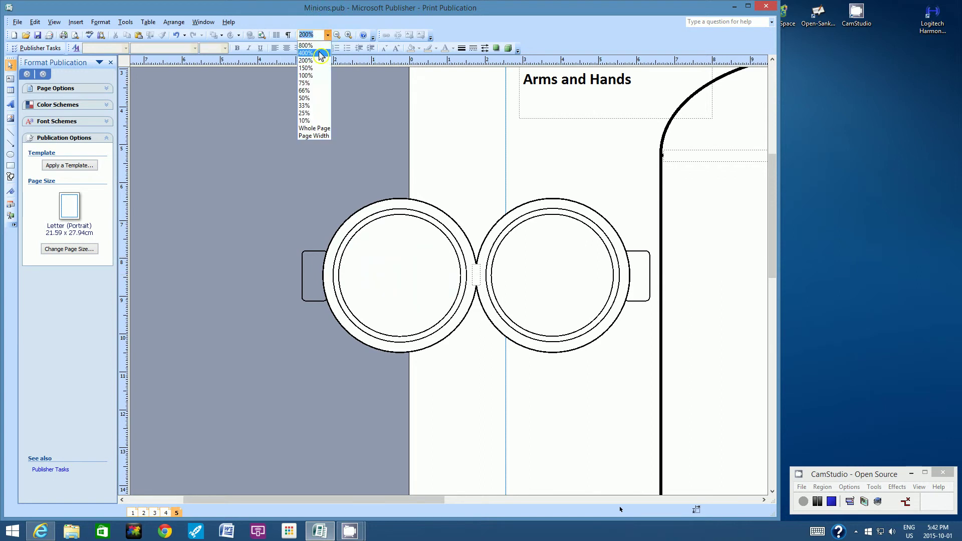
{"action": "left_click", "coordinate": [317, 43]}
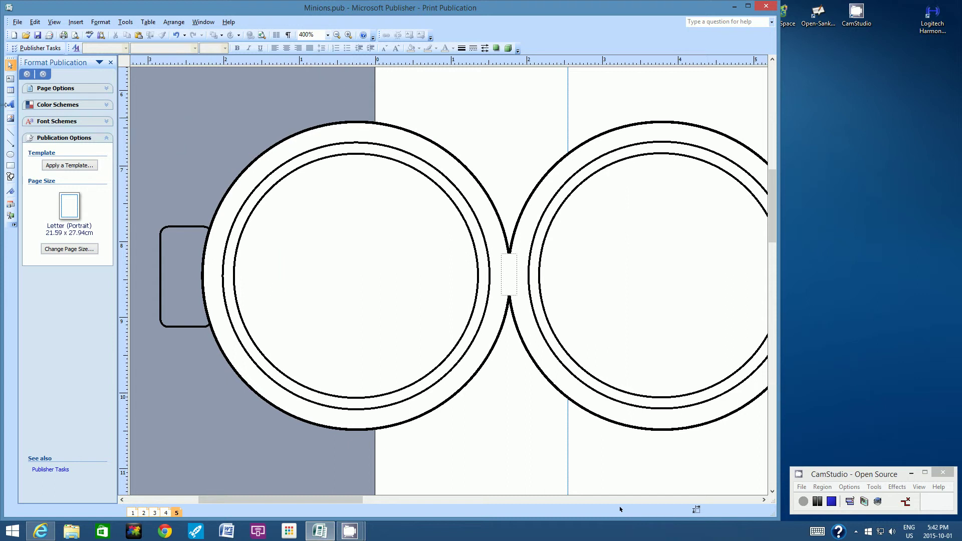
{"action": "left_click", "coordinate": [11, 158]}
{"action": "left_click_drag", "start_coordinate": [341, 234], "coordinate": [380, 306]}
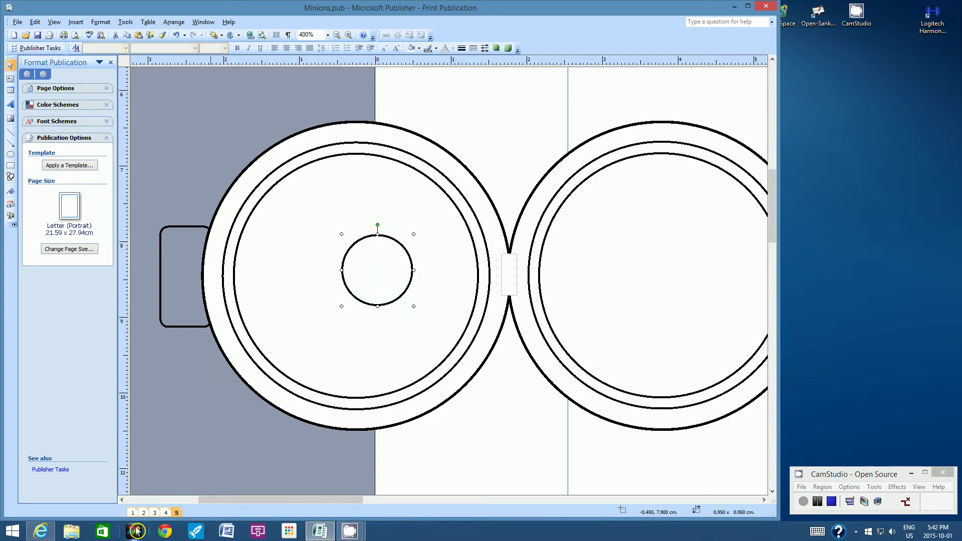
{"action": "left_click", "coordinate": [41, 531]}
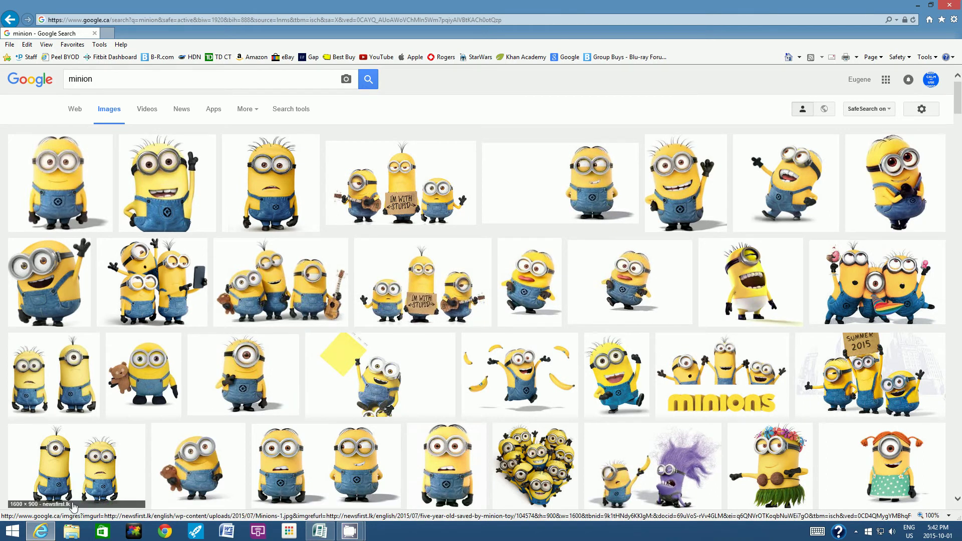
{"action": "left_click", "coordinate": [913, 14]}
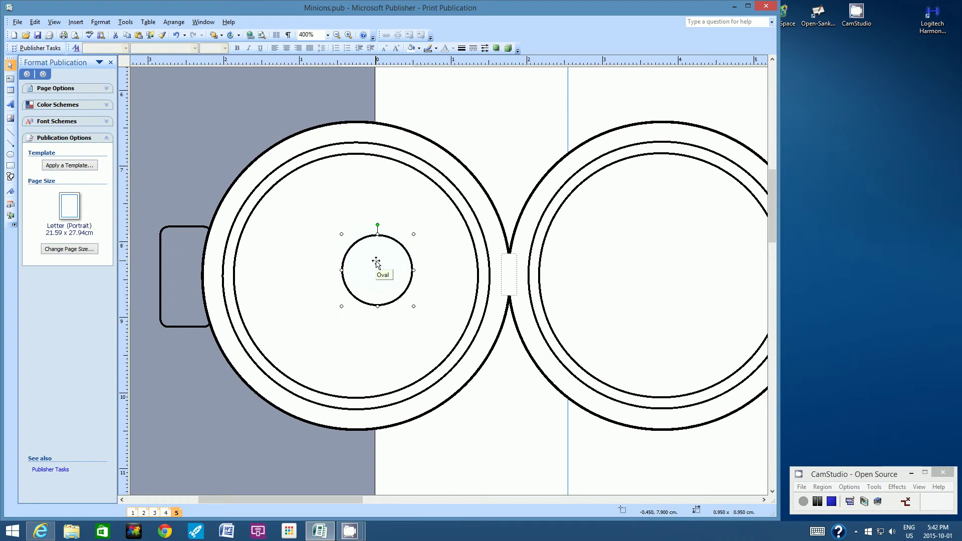
Step: Draw a pupil circle about 0.45 cm wide inside the eye circle and compare it with the minion pictures in Internet Explorer
{"action": "left_click", "coordinate": [12, 155]}
{"action": "mouse_move", "coordinate": [364, 258]}
{"action": "left_mouse_down"}
{"action": "mouse_move", "coordinate": [391, 289]}
{"action": "mouse_move", "coordinate": [378, 264]}
{"action": "left_mouse_up"}
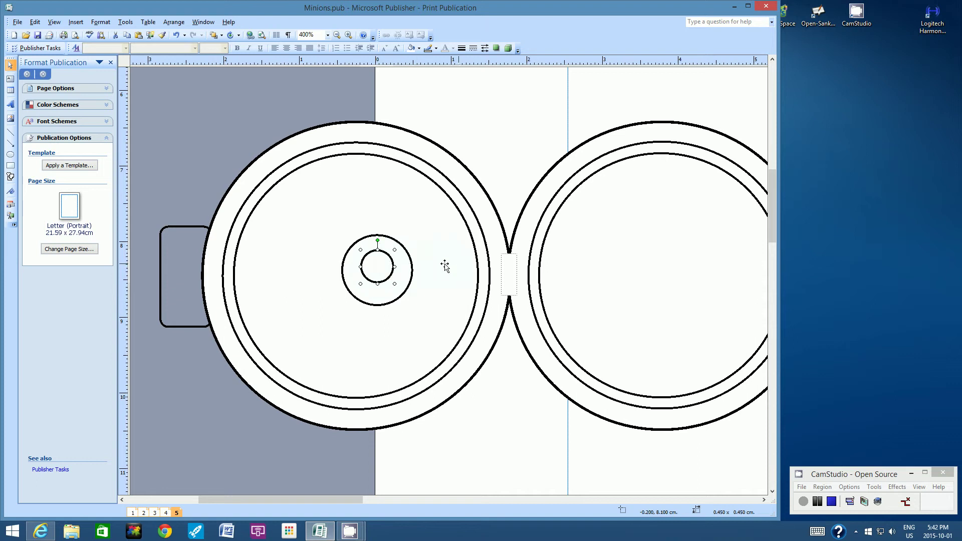
{"action": "left_click", "coordinate": [40, 532]}
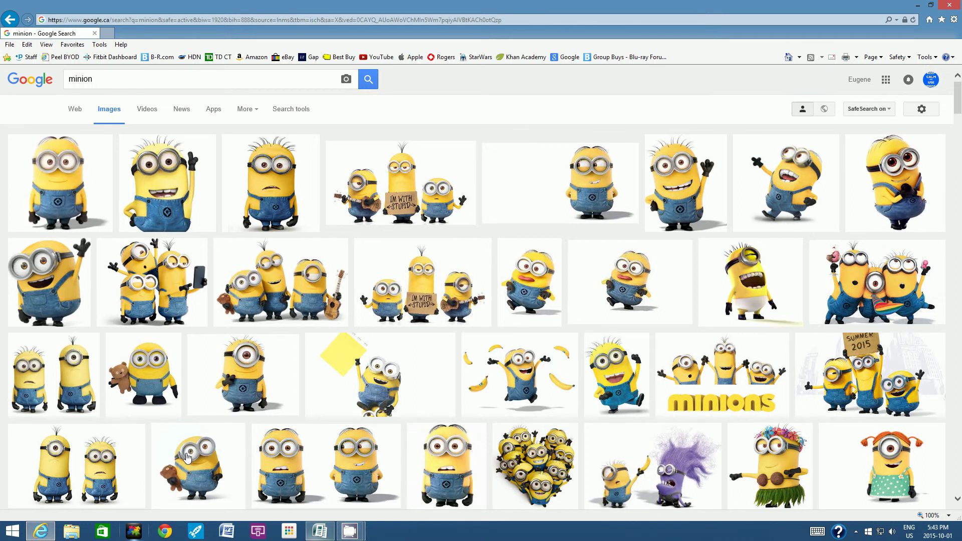
{"action": "left_click", "coordinate": [920, 7]}
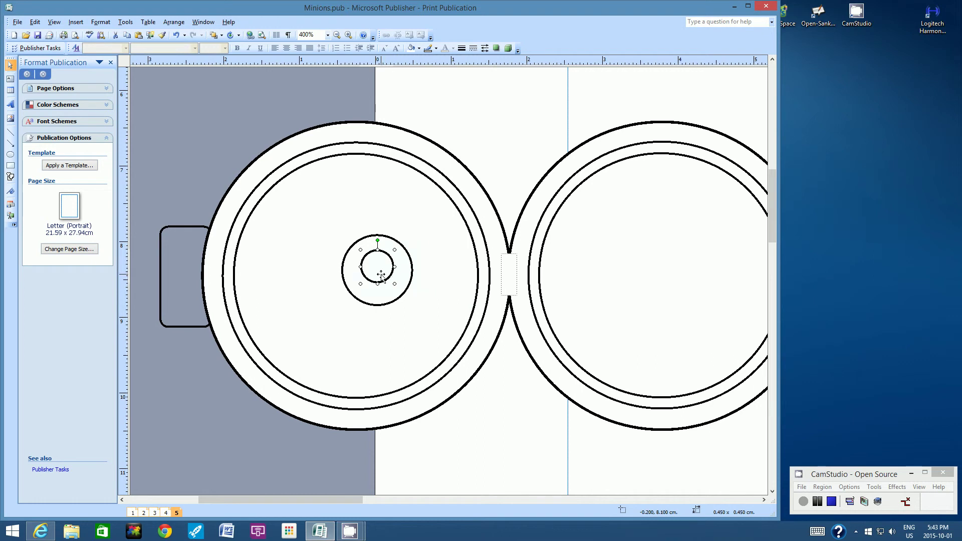
Step: Centre the pupil vertically inside the left goggle's eye circle and group the two circles into one eye
{"action": "left_click_drag", "start_coordinate": [381, 274], "coordinate": [380, 275]}
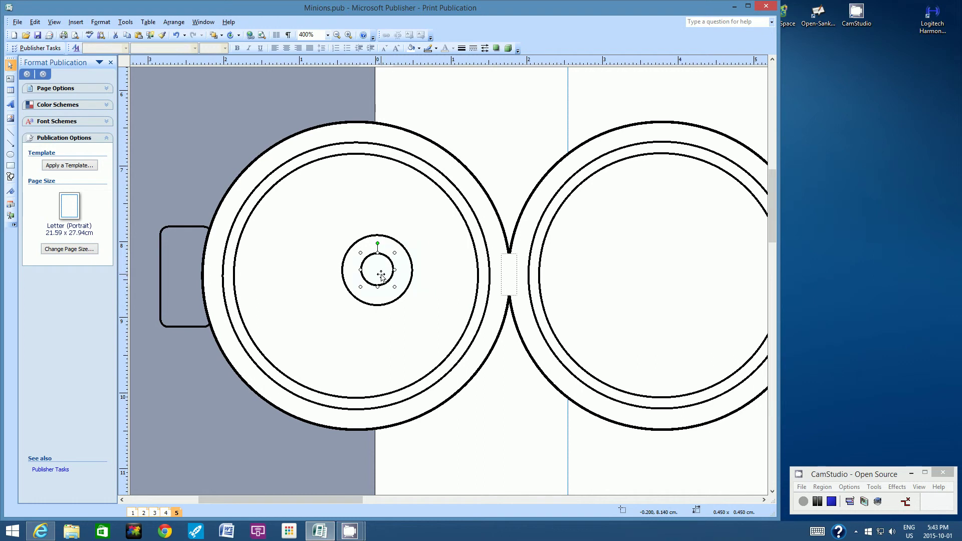
{"action": "key", "text": "alt+Right"}
{"action": "left_click", "coordinate": [328, 34]}
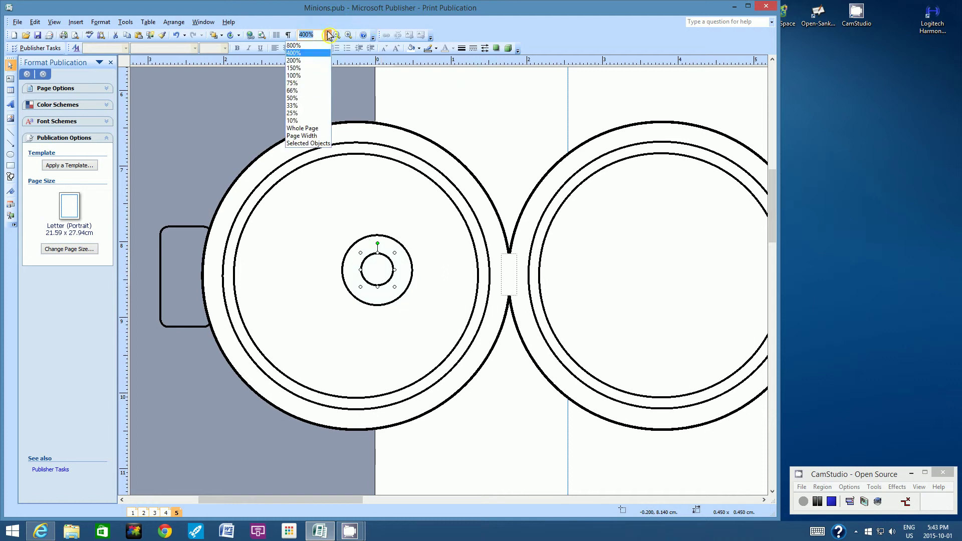
{"action": "left_click", "coordinate": [307, 73]}
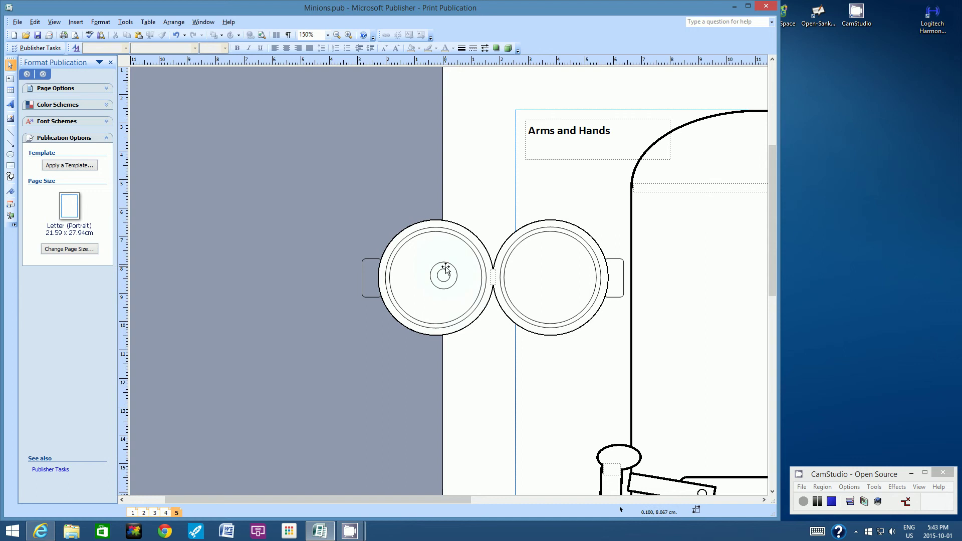
{"action": "left_click", "coordinate": [446, 268]}
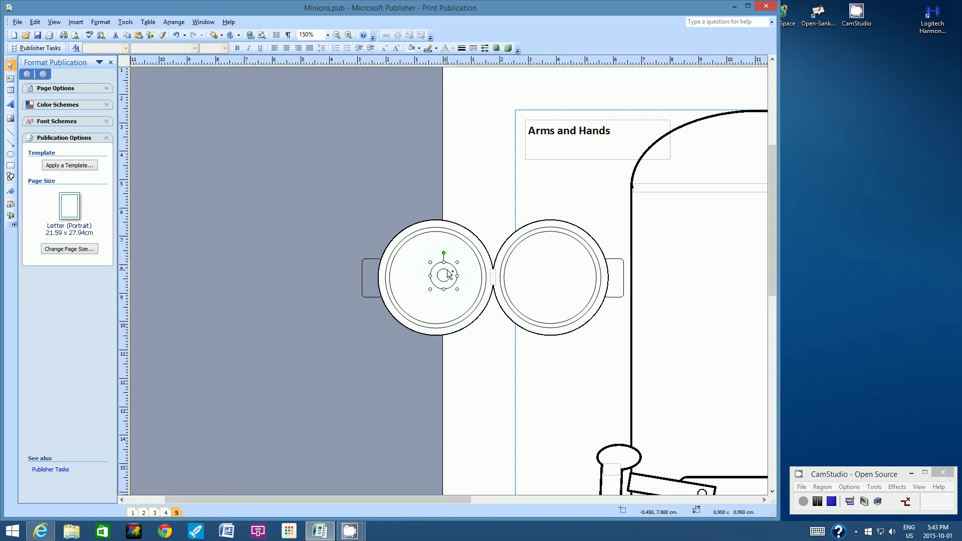
{"action": "key", "text": "ctrl+v"}
{"action": "left_click", "coordinate": [438, 269]}
Step: Copy the grouped eye and place the duplicate in the right goggle, slightly toward the bridge from its centre
{"action": "left_click", "coordinate": [36, 25]}
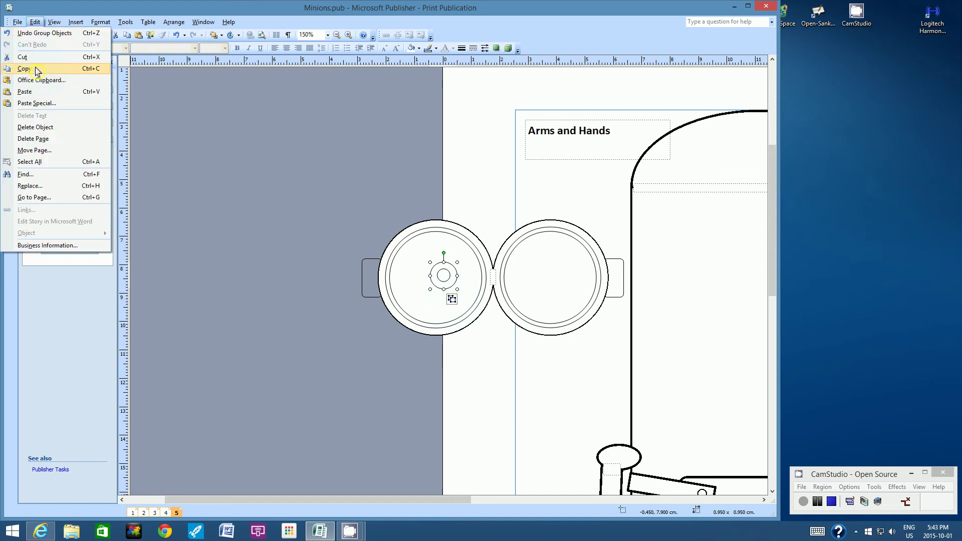
{"action": "left_click", "coordinate": [35, 22]}
{"action": "left_click", "coordinate": [35, 22]}
{"action": "left_click", "coordinate": [25, 92]}
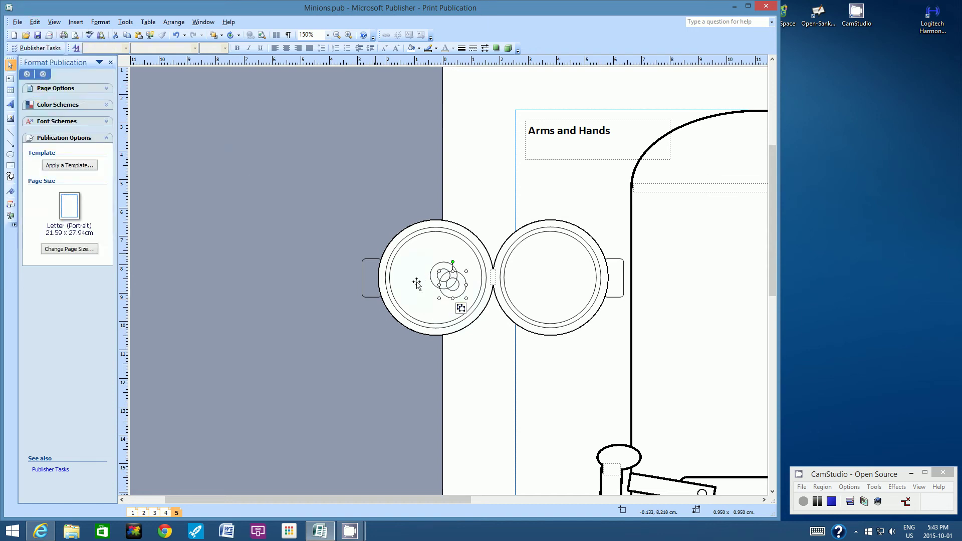
{"action": "left_click_drag", "start_coordinate": [459, 289], "coordinate": [537, 283]}
{"action": "left_click", "coordinate": [339, 178]}
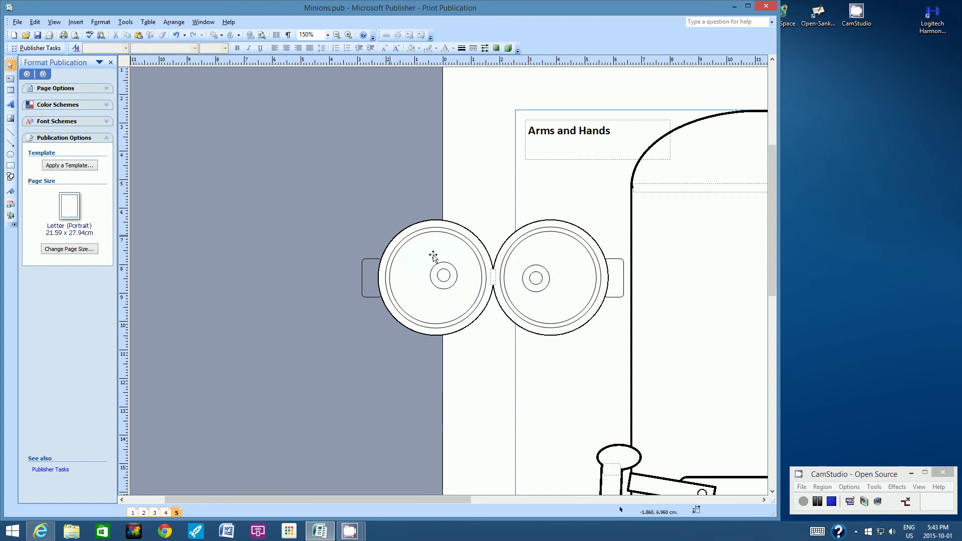
Step: Nudge the right eye up slightly and align the middles of the two eyes with each other
{"action": "left_click", "coordinate": [536, 266]}
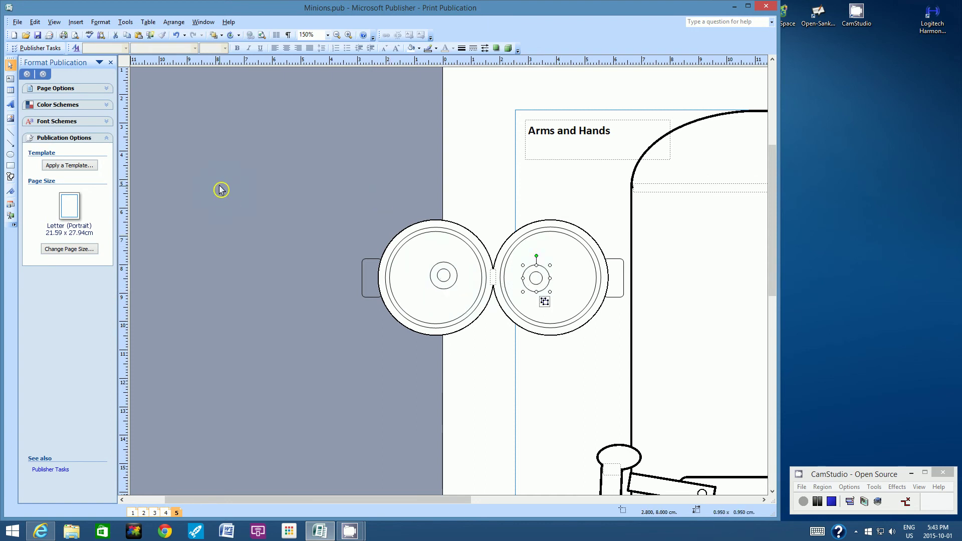
{"action": "key", "text": "alt+Up"}
{"action": "key", "text": "alt+Up"}
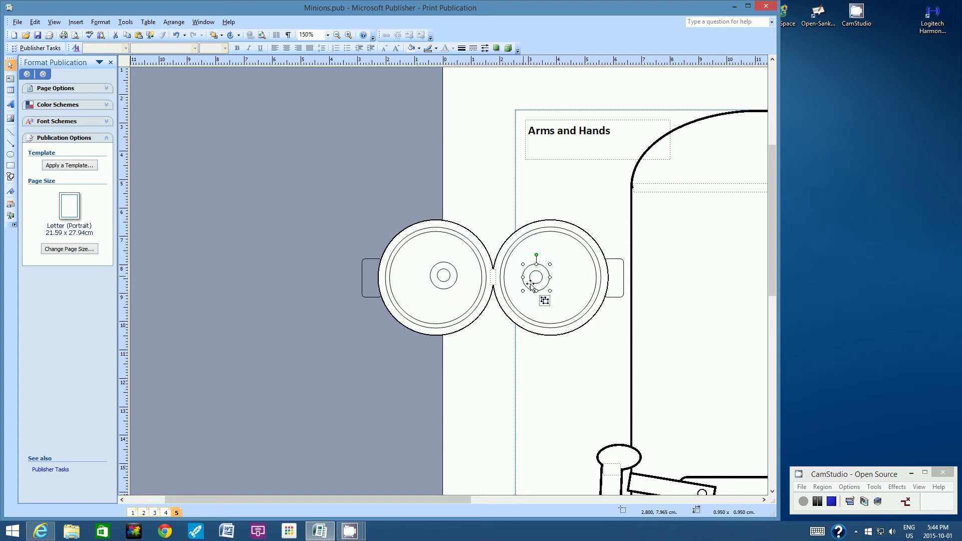
{"action": "left_click", "coordinate": [443, 272], "text": "shift"}
{"action": "left_click", "coordinate": [173, 22]}
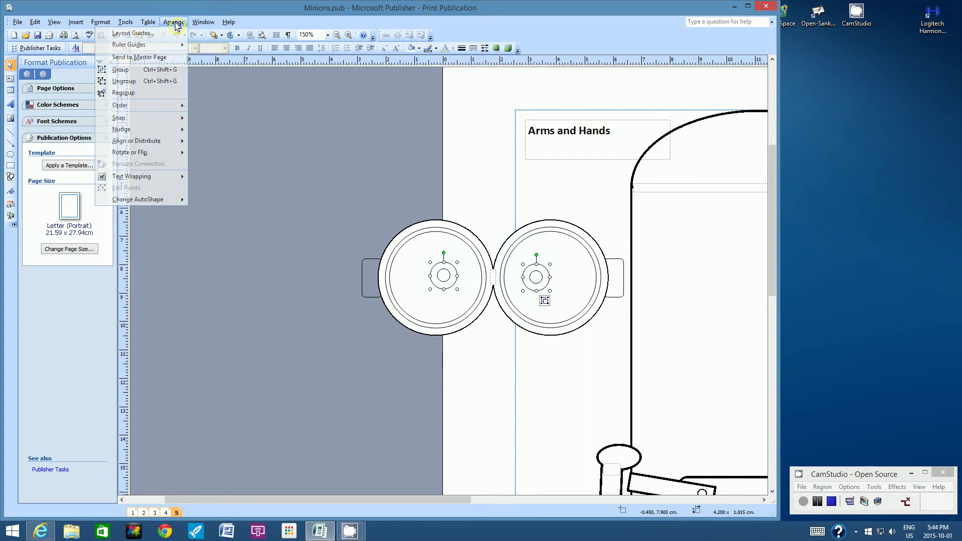
{"action": "mouse_move", "coordinate": [170, 141]}
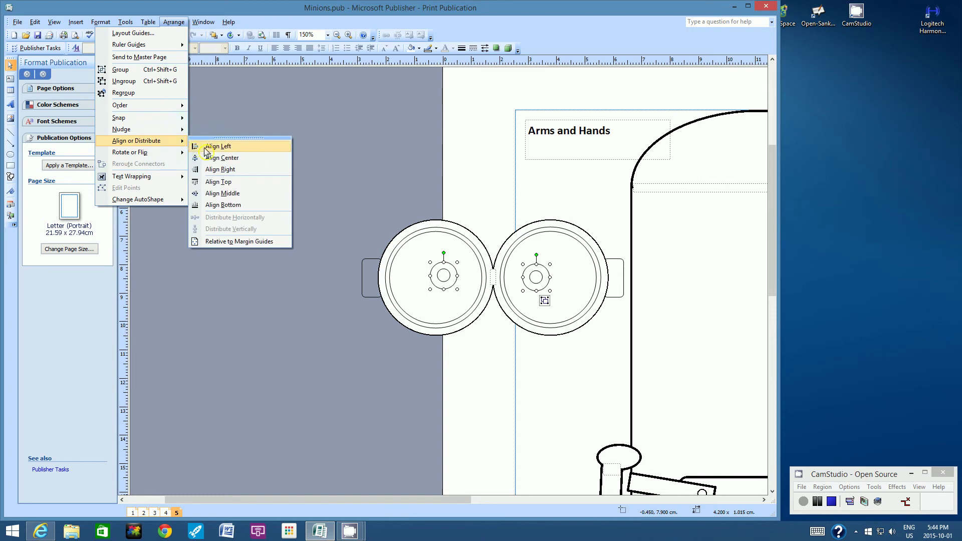
{"action": "left_click", "coordinate": [226, 193]}
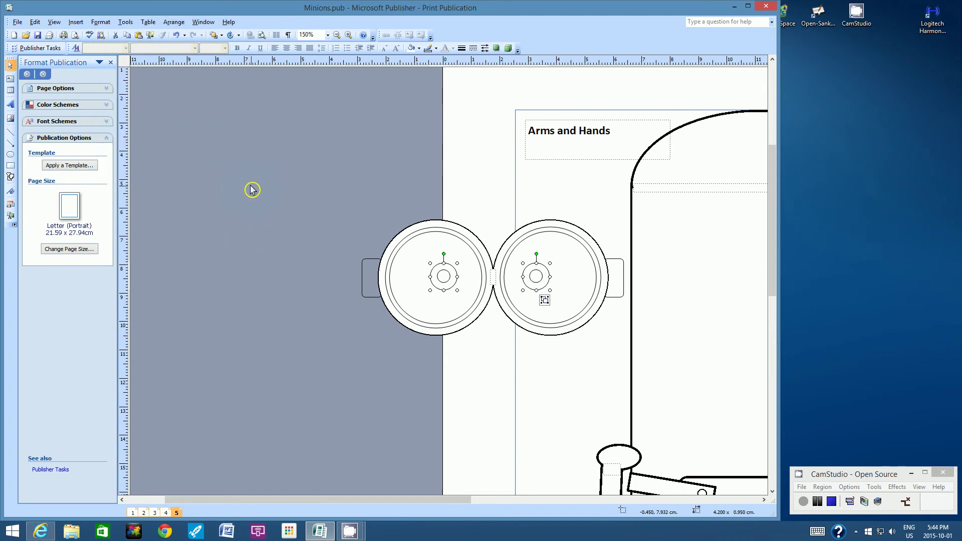
{"action": "left_click", "coordinate": [252, 190]}
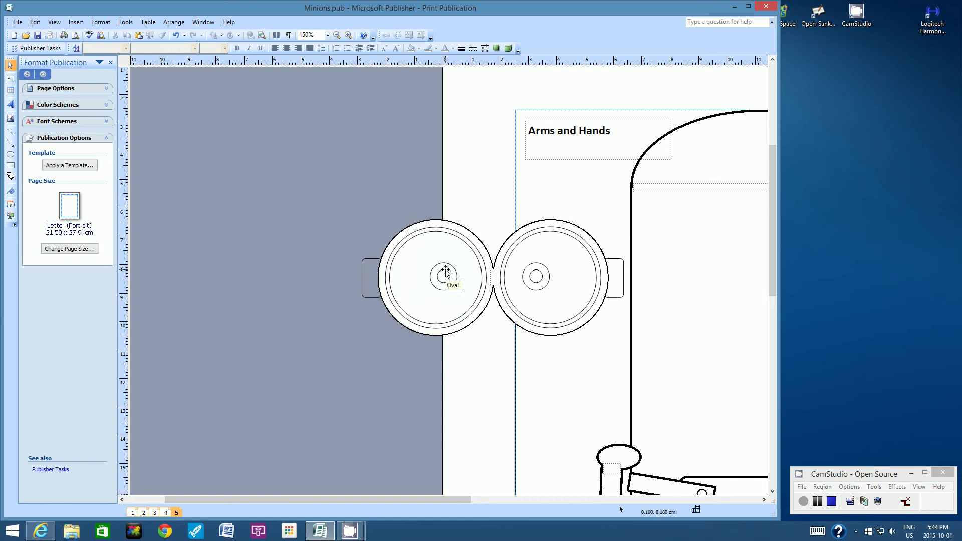
Step: Set the outlines of the left goggle's two inner rings to 1 pt
{"action": "left_click", "coordinate": [328, 35]}
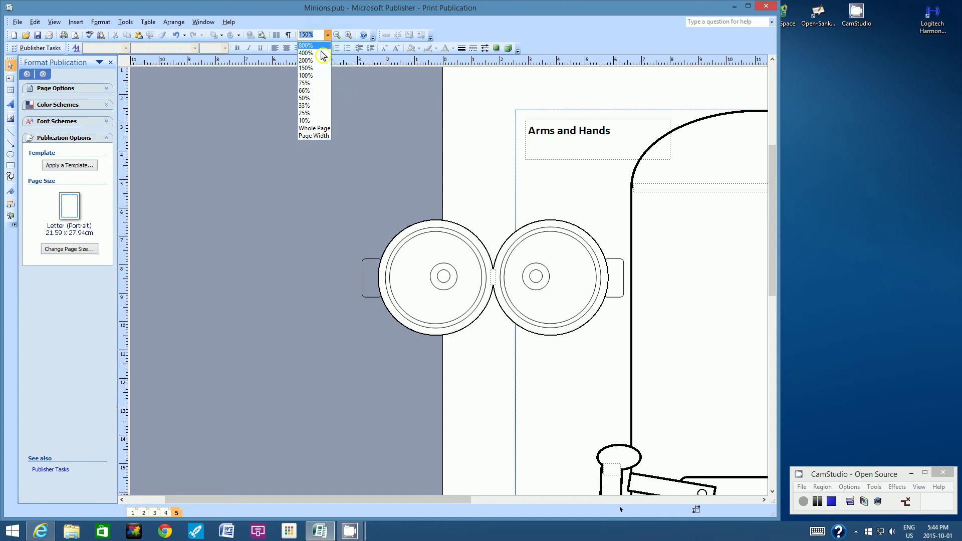
{"action": "left_click", "coordinate": [313, 61]}
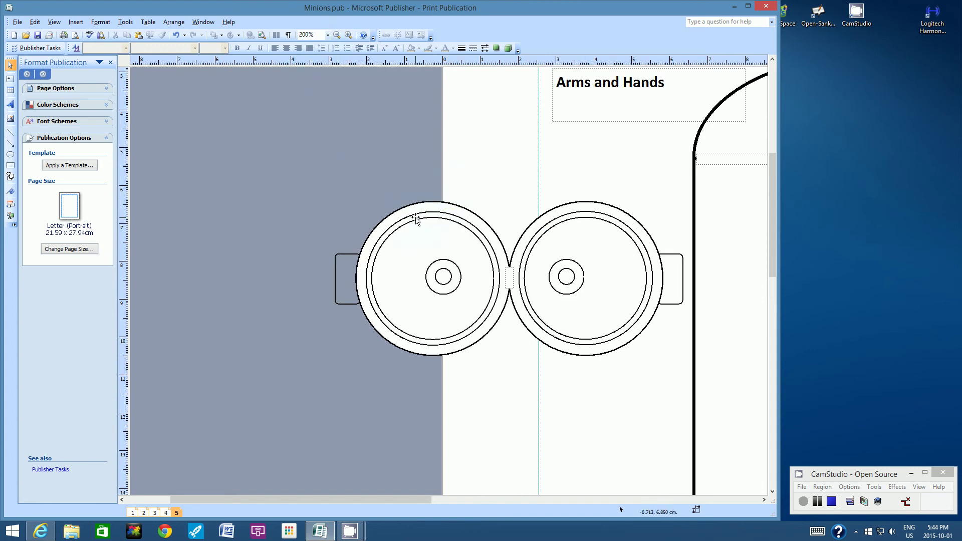
{"action": "left_click", "coordinate": [416, 219]}
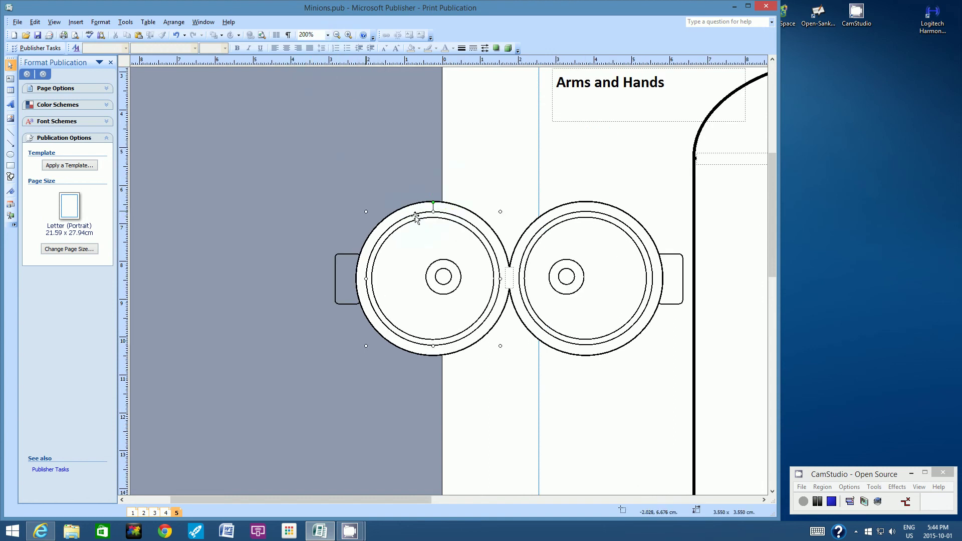
{"action": "left_click", "coordinate": [461, 48]}
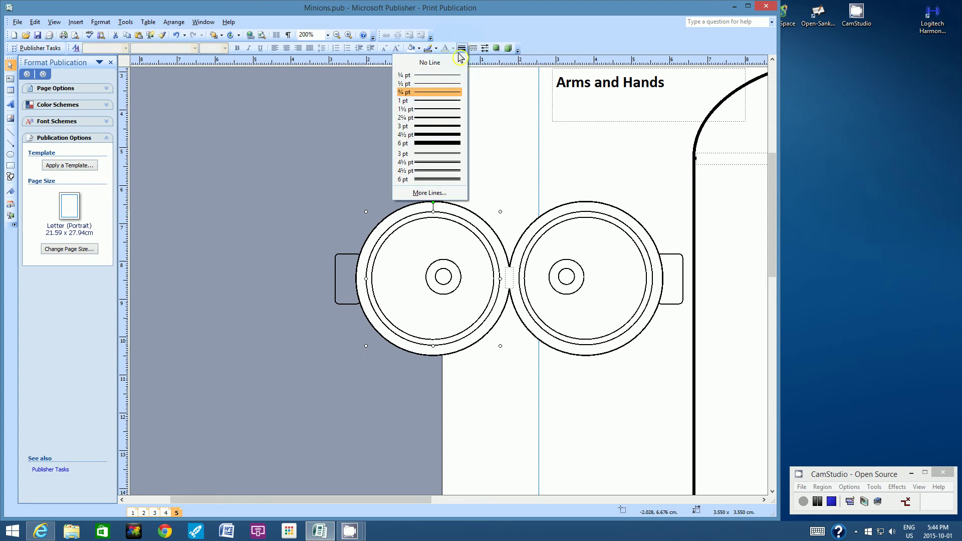
{"action": "left_click", "coordinate": [436, 101]}
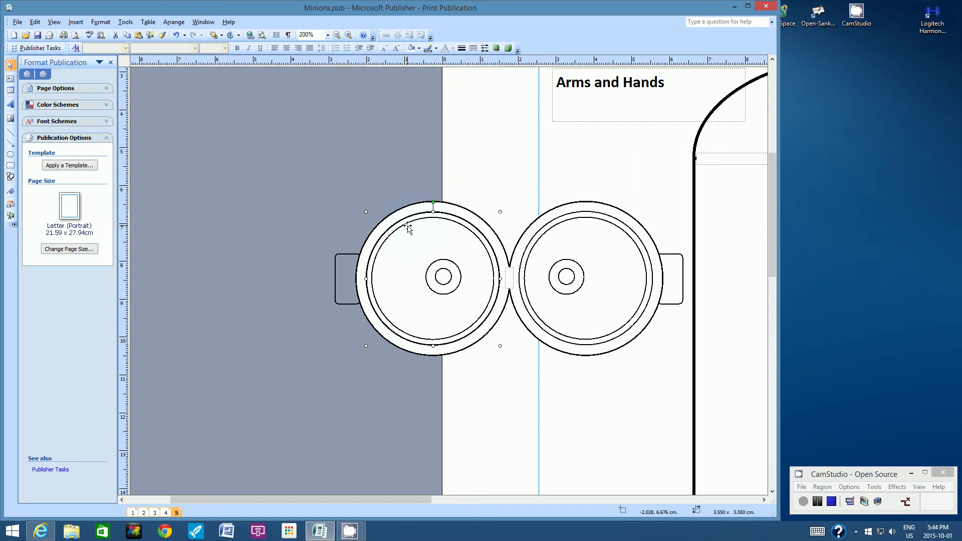
{"action": "left_click", "coordinate": [462, 48]}
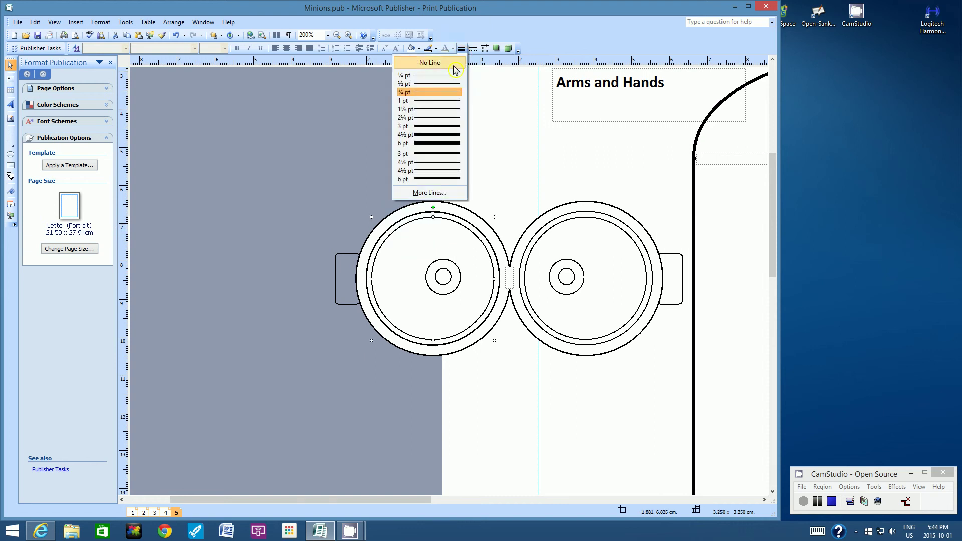
{"action": "left_click", "coordinate": [440, 104]}
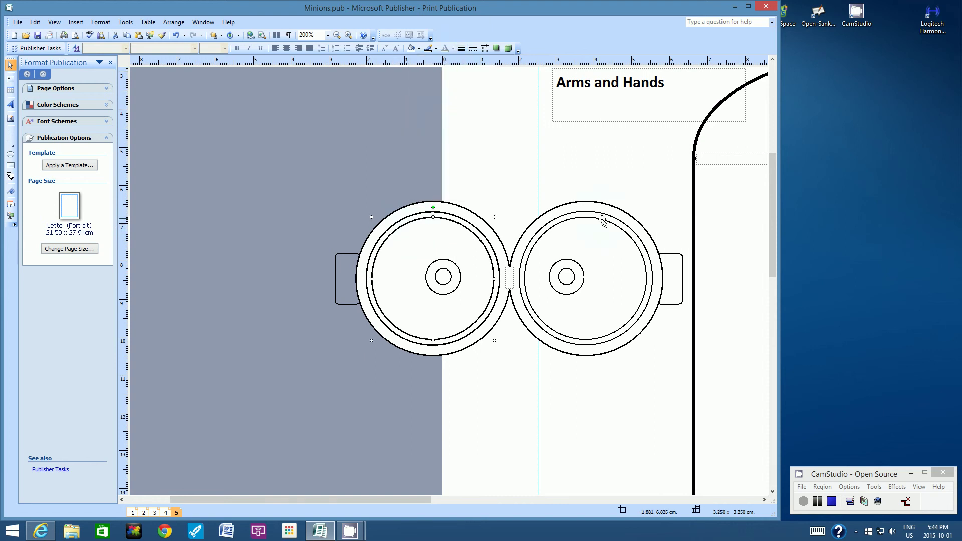
Step: Set the outlines of the right goggle's two inner rings to 1 pt
{"action": "left_click", "coordinate": [572, 215]}
{"action": "left_click", "coordinate": [461, 48]}
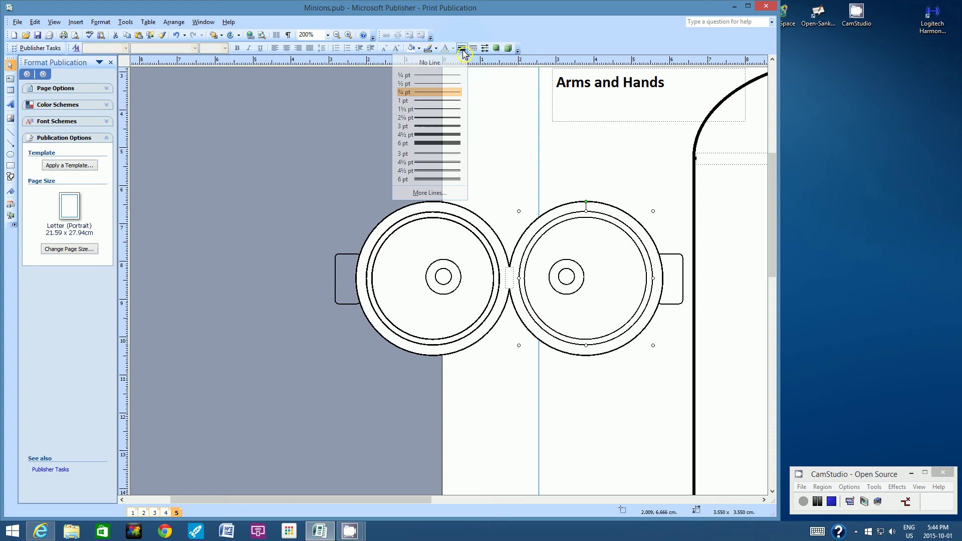
{"action": "left_click", "coordinate": [443, 101]}
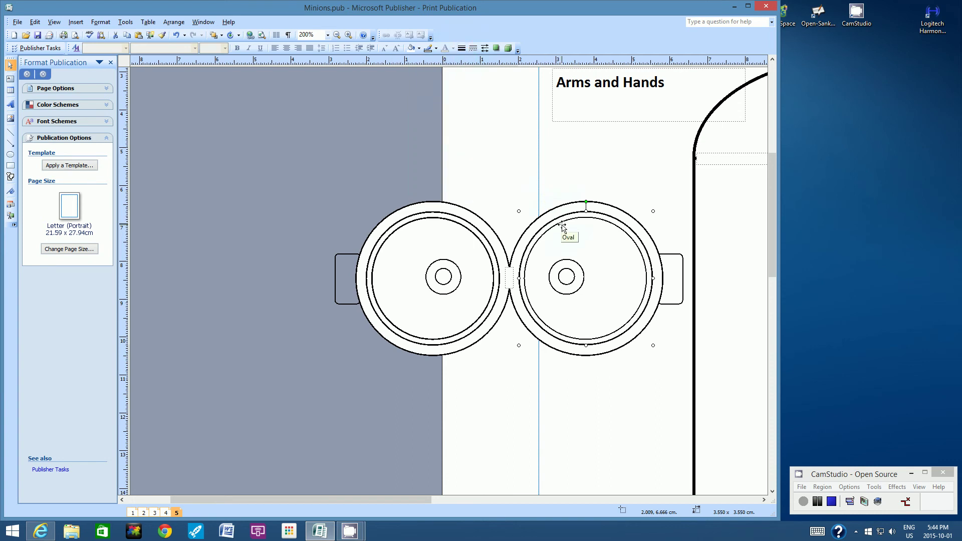
{"action": "left_click", "coordinate": [561, 224]}
{"action": "left_click", "coordinate": [461, 48]}
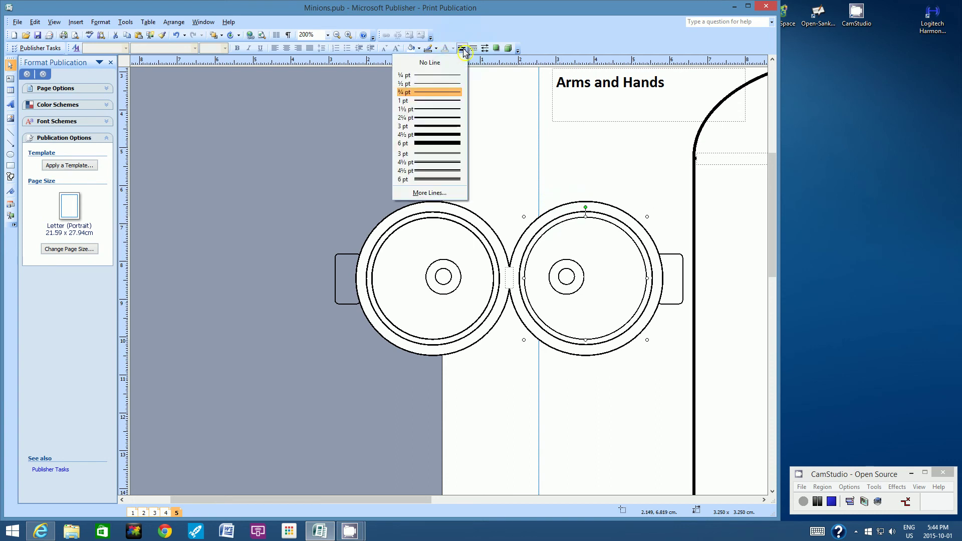
{"action": "left_click", "coordinate": [438, 103]}
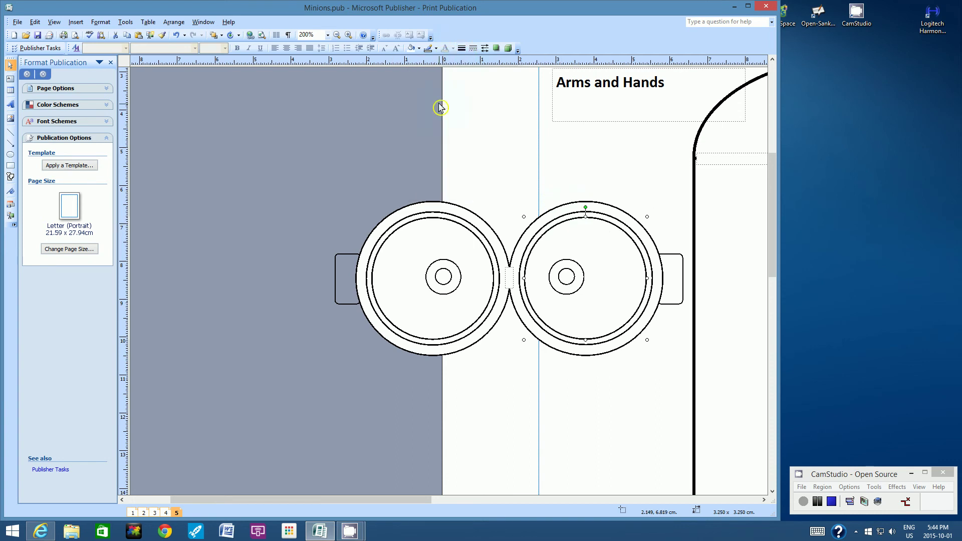
Step: Set the outlines of both grouped eyes to 1 pt
{"action": "left_click", "coordinate": [439, 263]}
{"action": "left_click", "coordinate": [459, 49]}
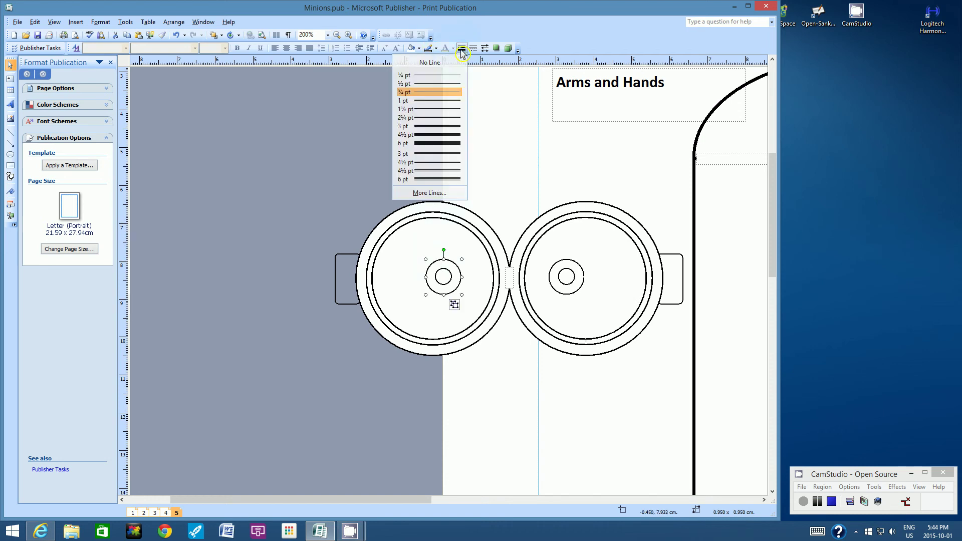
{"action": "left_click", "coordinate": [439, 104]}
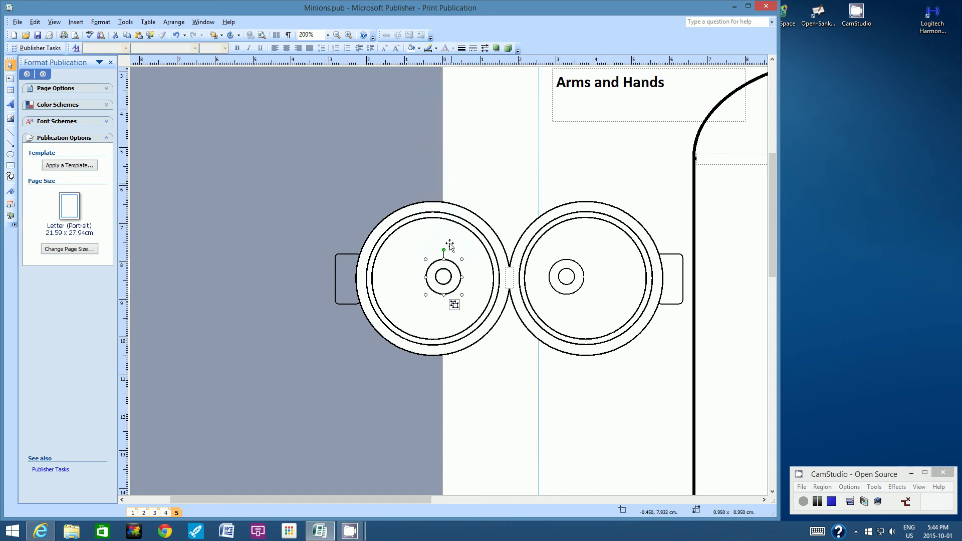
{"action": "left_click", "coordinate": [569, 261]}
{"action": "left_click", "coordinate": [466, 50]}
{"action": "left_click", "coordinate": [440, 100]}
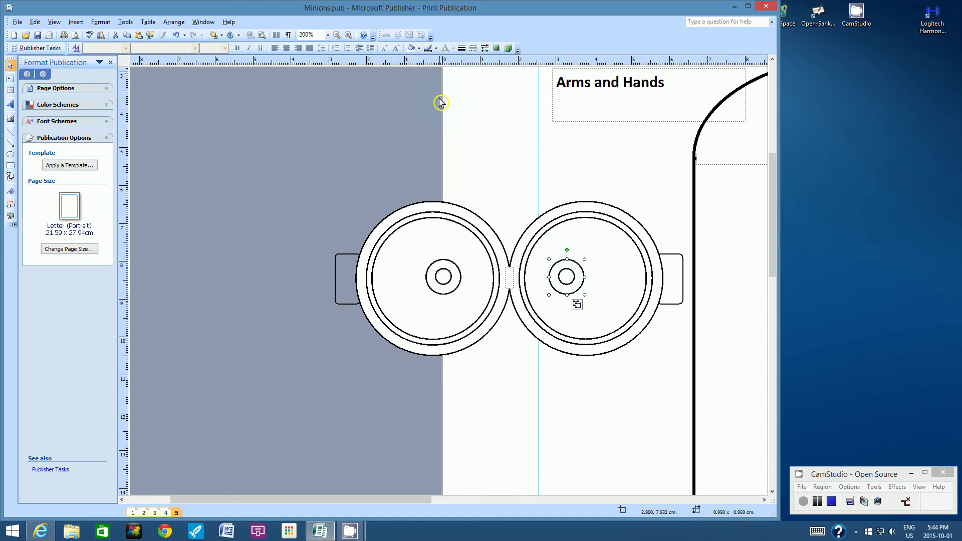
Step: Set the outlines of the left and right strap rectangles to 1 pt
{"action": "left_click", "coordinate": [337, 257]}
{"action": "left_click", "coordinate": [462, 50]}
{"action": "left_click", "coordinate": [429, 100]}
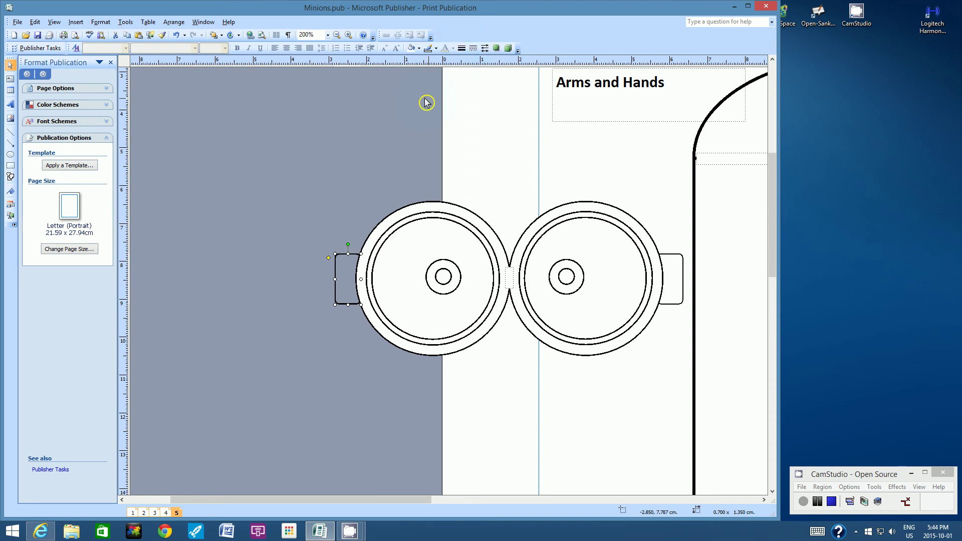
{"action": "left_click", "coordinate": [673, 257]}
{"action": "left_click", "coordinate": [462, 48]}
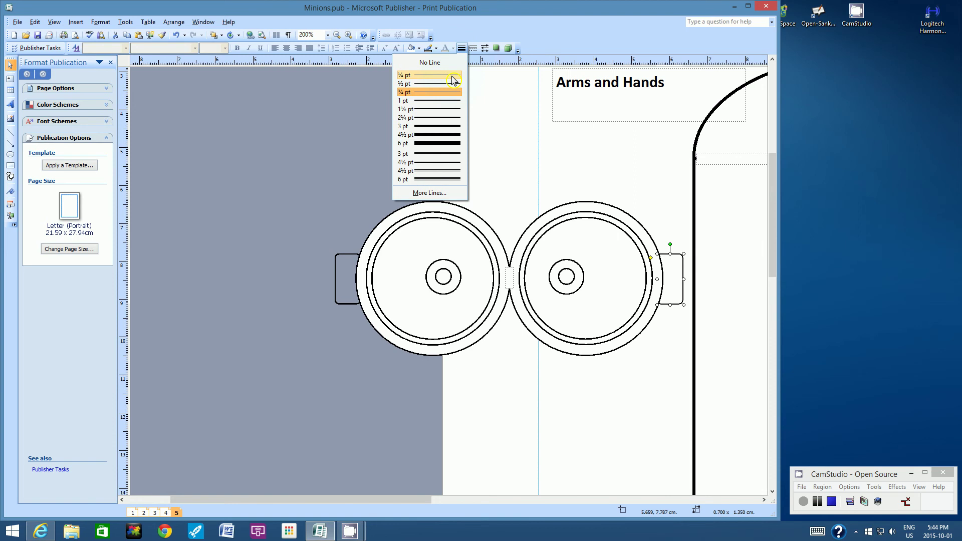
{"action": "left_click", "coordinate": [444, 105]}
{"action": "left_click", "coordinate": [311, 156]}
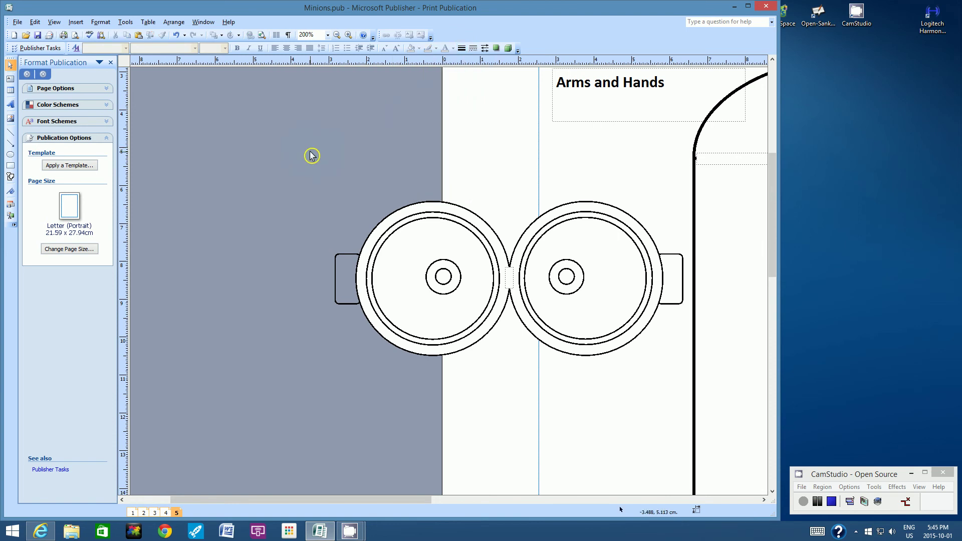
Step: Group all the goggle, eye and strap shapes and move the group onto the minion's upper body, centred across its width
{"action": "left_click_drag", "start_coordinate": [318, 173], "coordinate": [689, 412]}
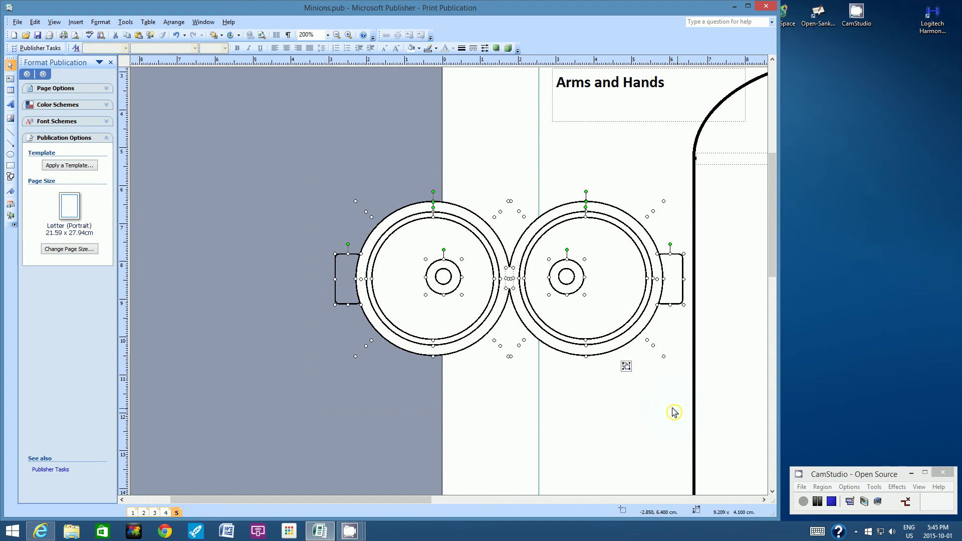
{"action": "left_click", "coordinate": [627, 367]}
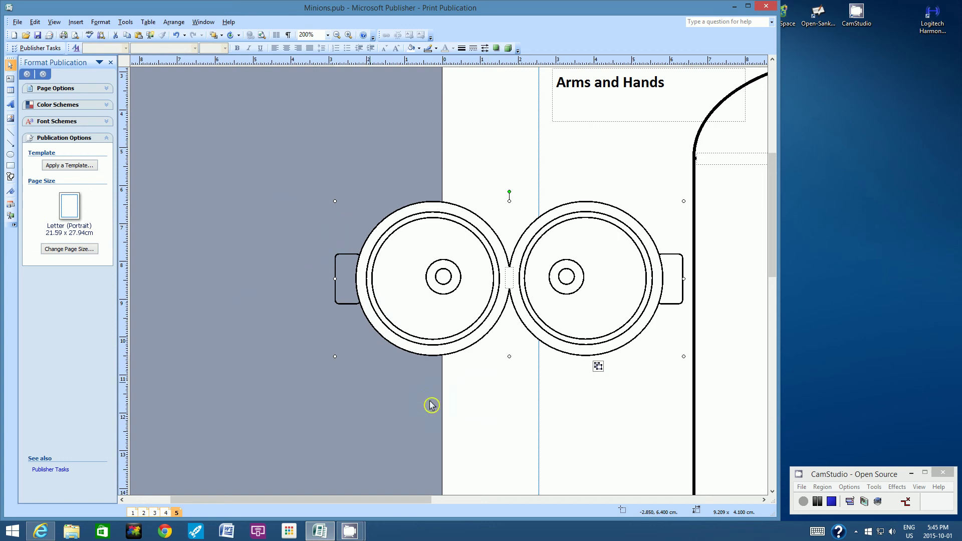
{"action": "left_click", "coordinate": [328, 34]}
{"action": "left_click", "coordinate": [301, 68]}
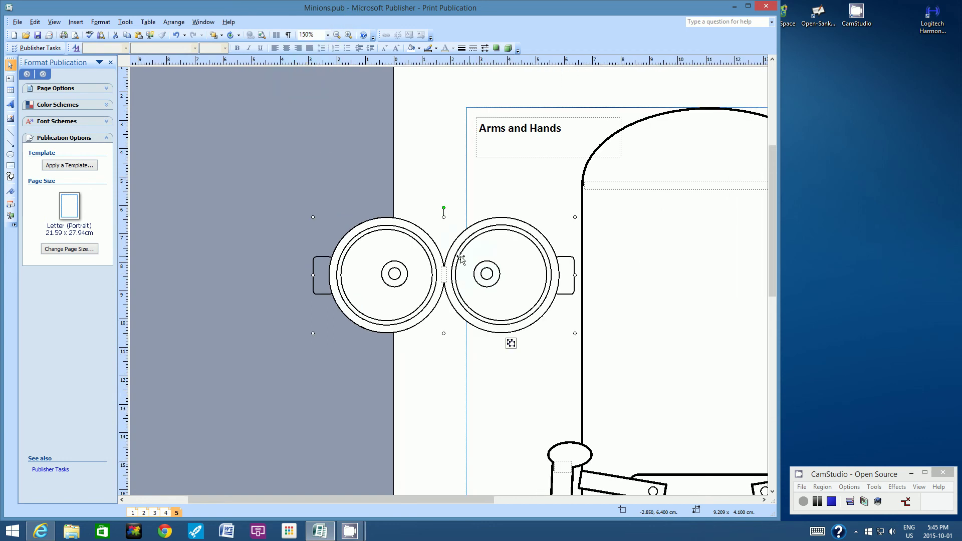
{"action": "left_click_drag", "start_coordinate": [451, 500], "coordinate": [517, 504]}
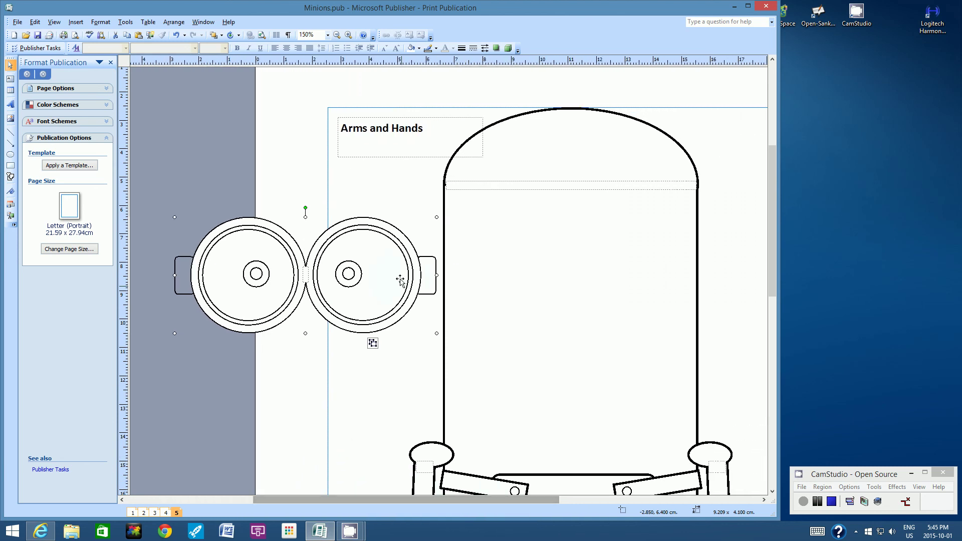
{"action": "left_click_drag", "start_coordinate": [386, 235], "coordinate": [645, 230]}
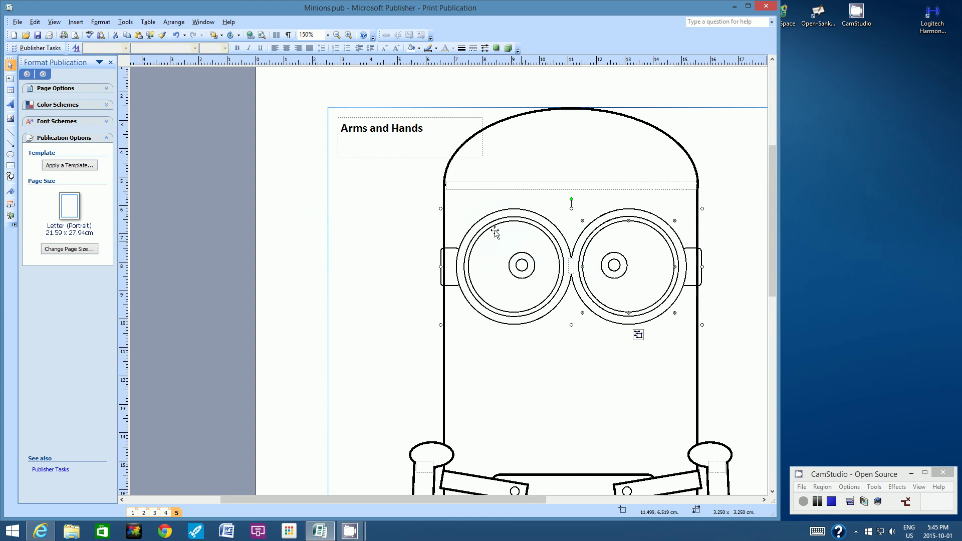
Step: Nudge the grouped goggles slightly lower on the minion's face, and move them off the body to its left
{"action": "left_click", "coordinate": [326, 35]}
{"action": "left_click", "coordinate": [302, 79]}
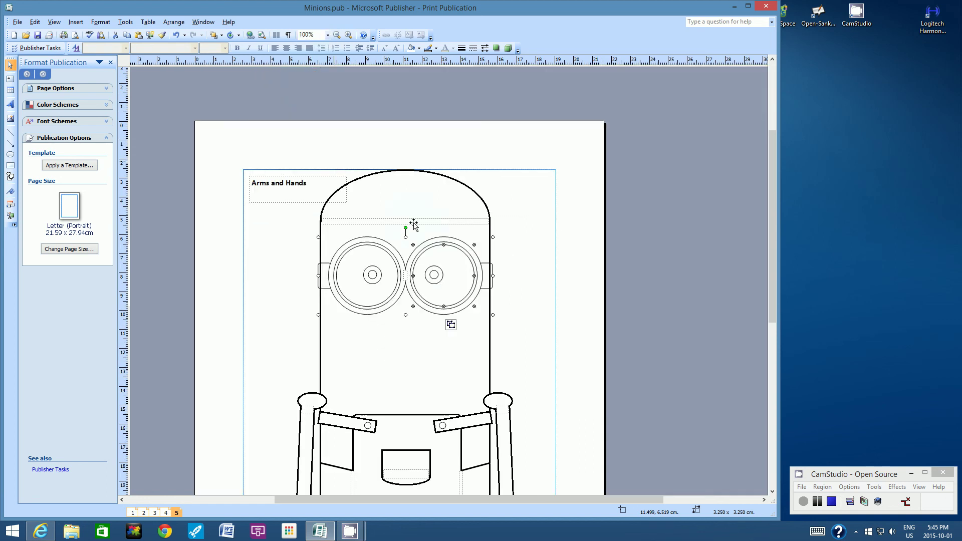
{"action": "left_click_drag", "start_coordinate": [771, 191], "coordinate": [768, 230]}
{"action": "key", "text": "alt+Down"}
{"action": "key", "text": "alt+Down"}
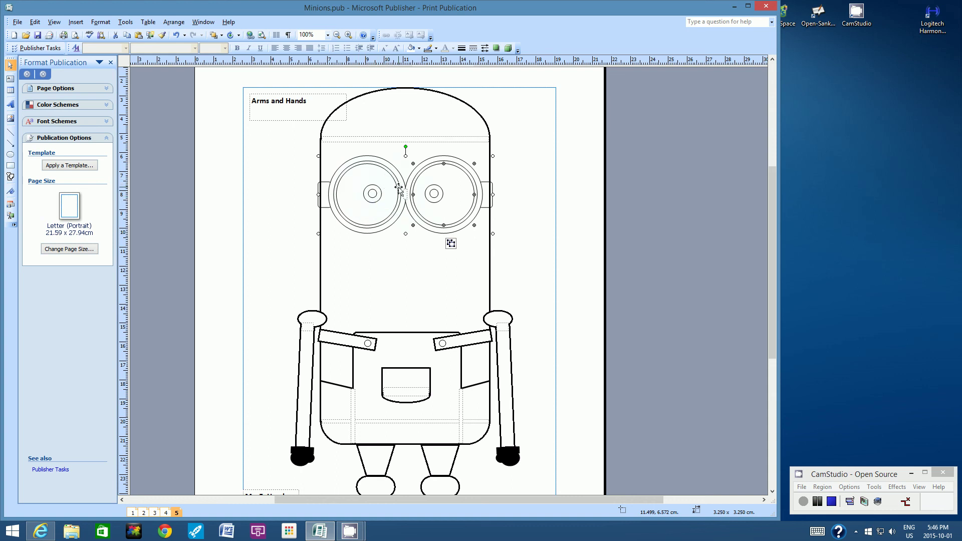
{"action": "left_click_drag", "start_coordinate": [396, 185], "coordinate": [216, 188]}
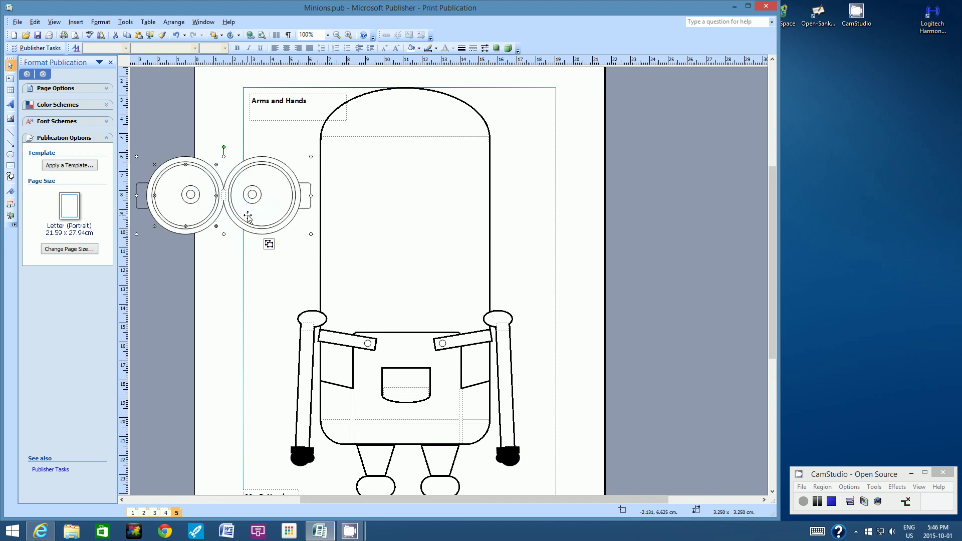